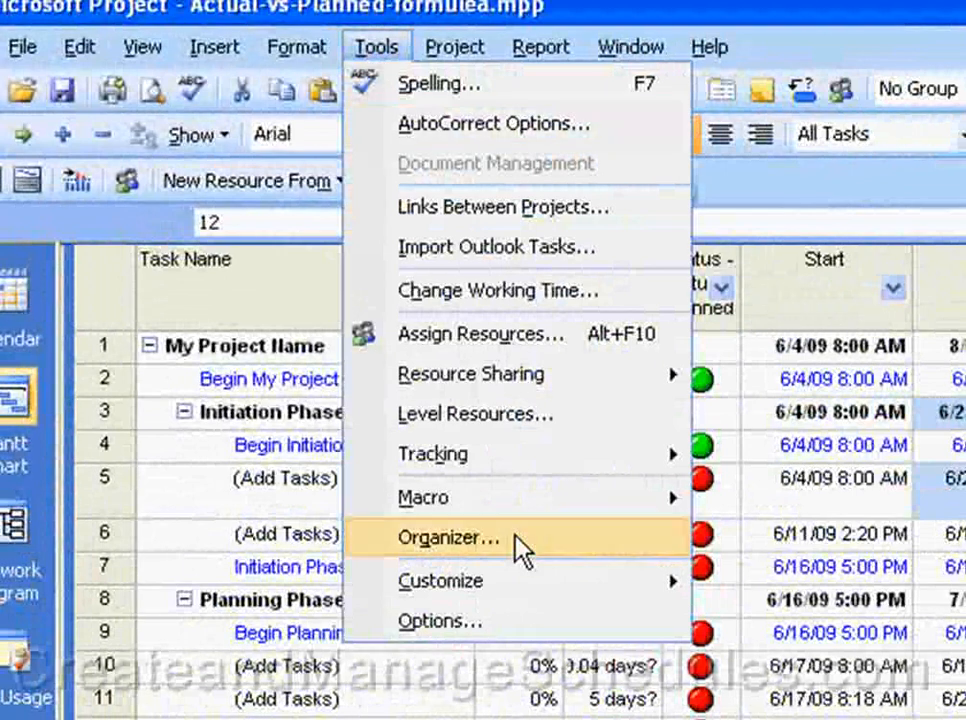
Rename the custom task text field Text1 to Progress
{"action": "mouse_move", "coordinate": [524, 600]}
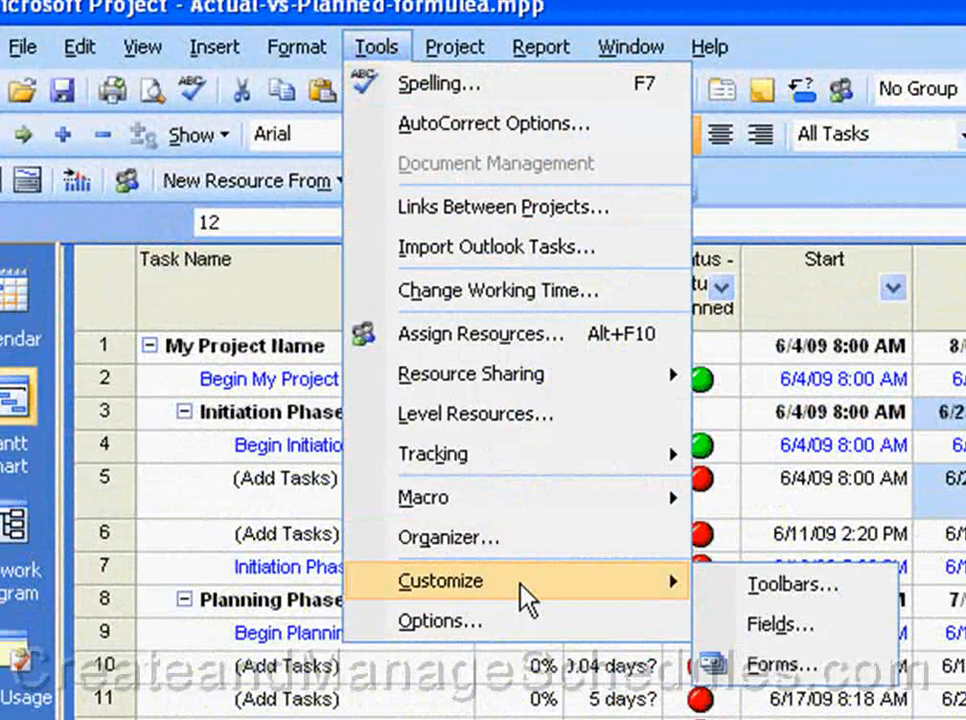
{"action": "left_click", "coordinate": [765, 635]}
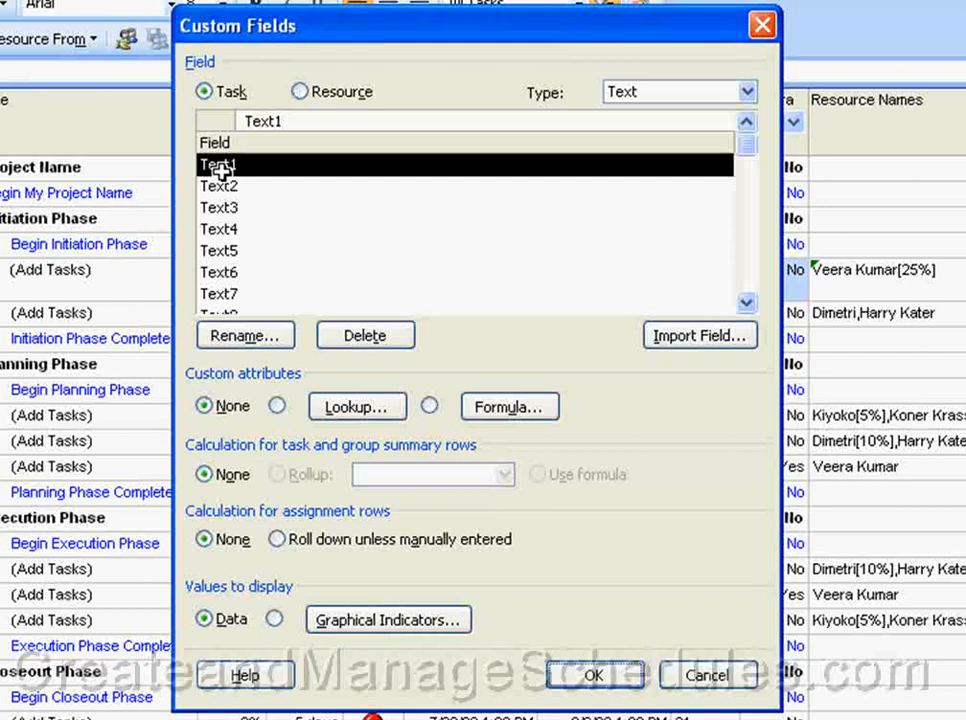
{"action": "left_click", "coordinate": [252, 345]}
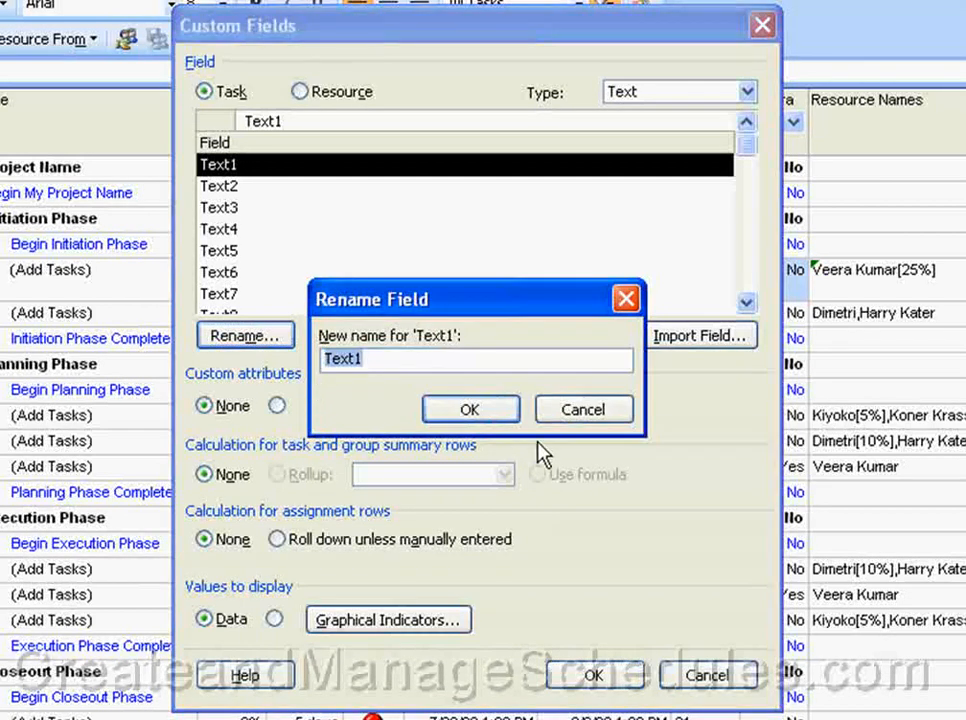
{"action": "type", "text": "Progress"}
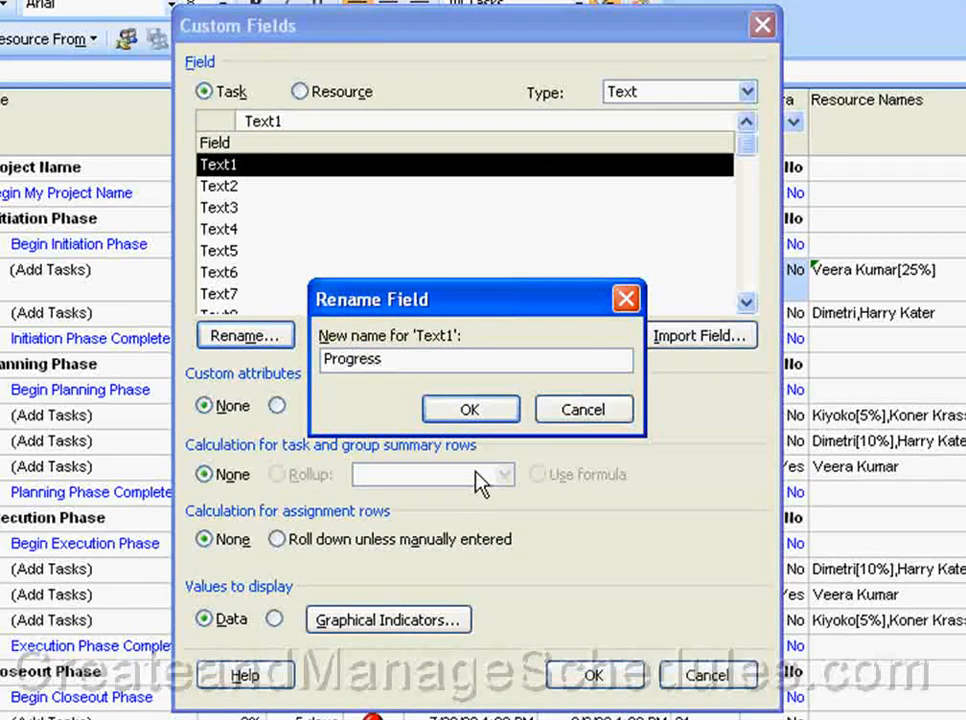
{"action": "left_click", "coordinate": [488, 412]}
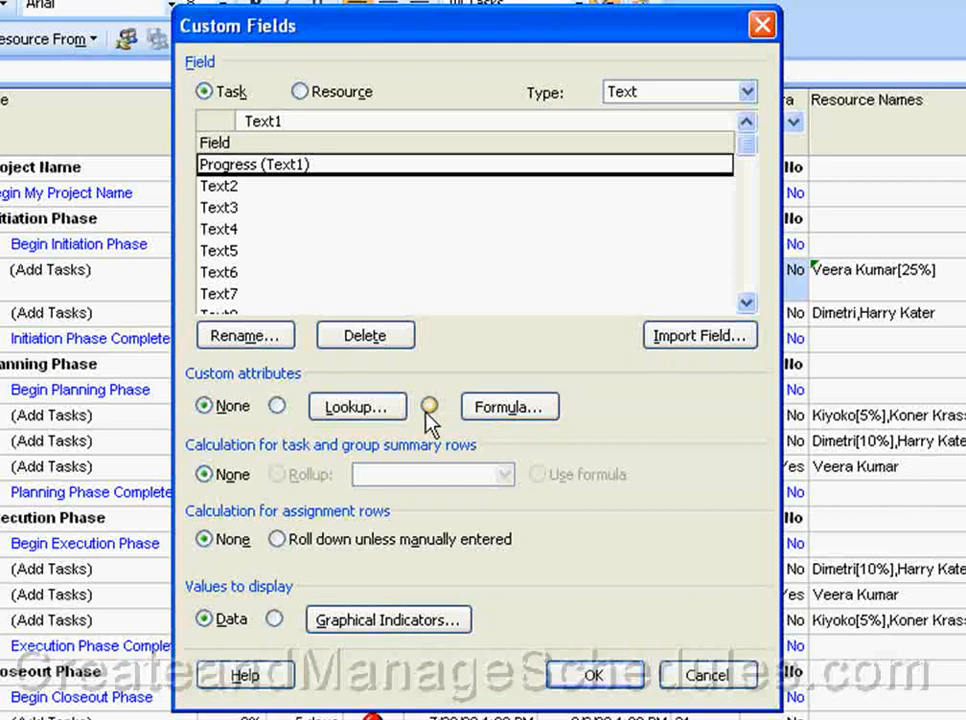
Give the Progress field a lookup table with the values On Track, Slipping and Blocking Issues
{"action": "left_click", "coordinate": [280, 409]}
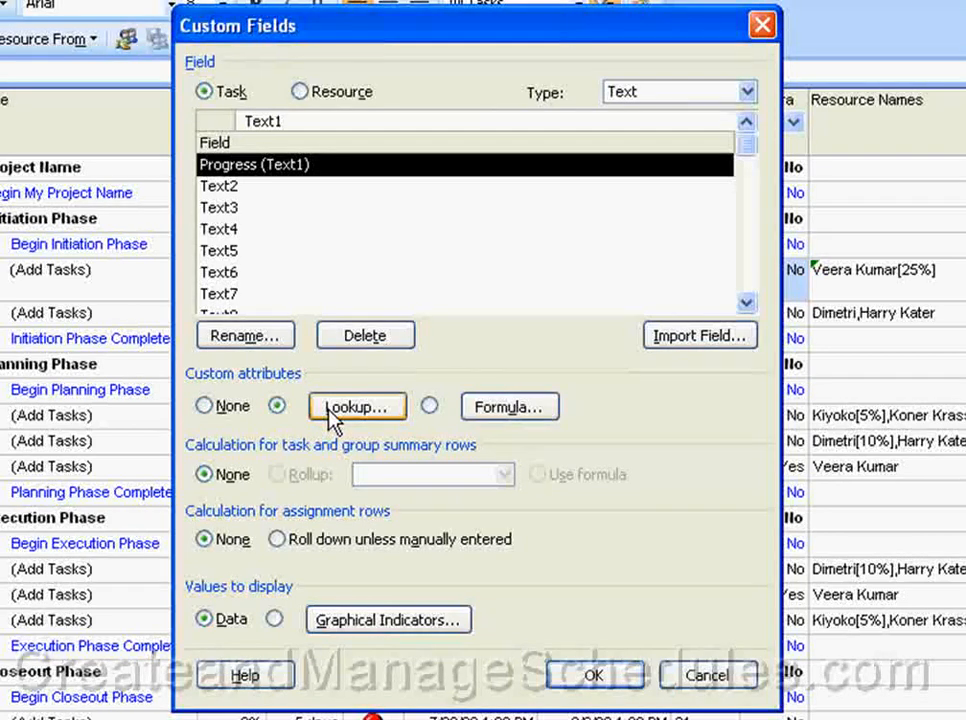
{"action": "left_click", "coordinate": [329, 410]}
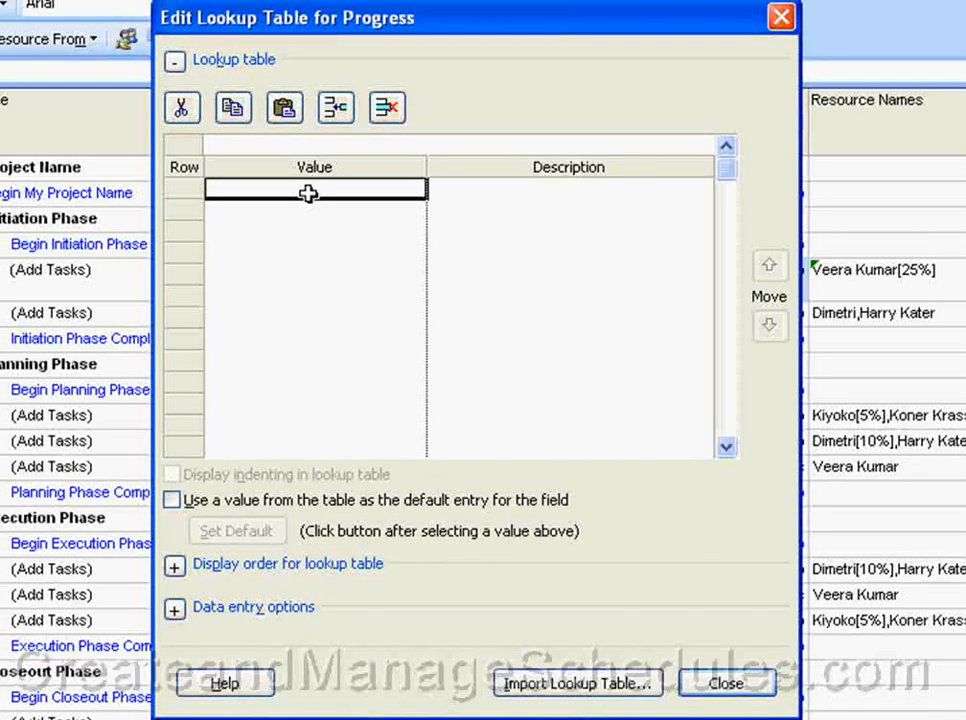
{"action": "type", "text": "On Track"}
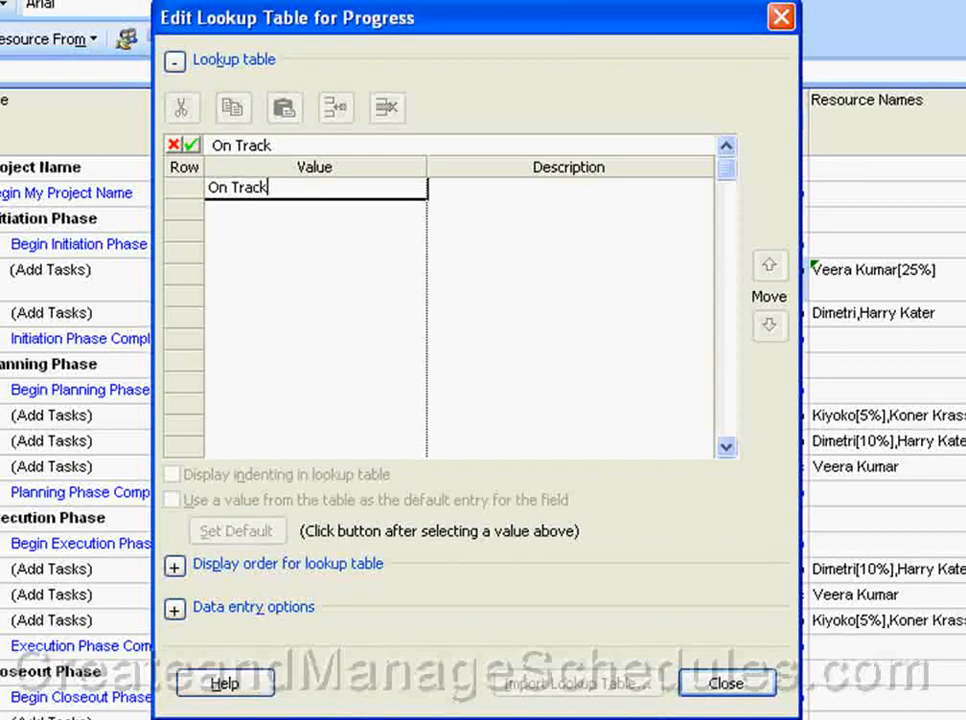
{"action": "key", "text": "Return"}
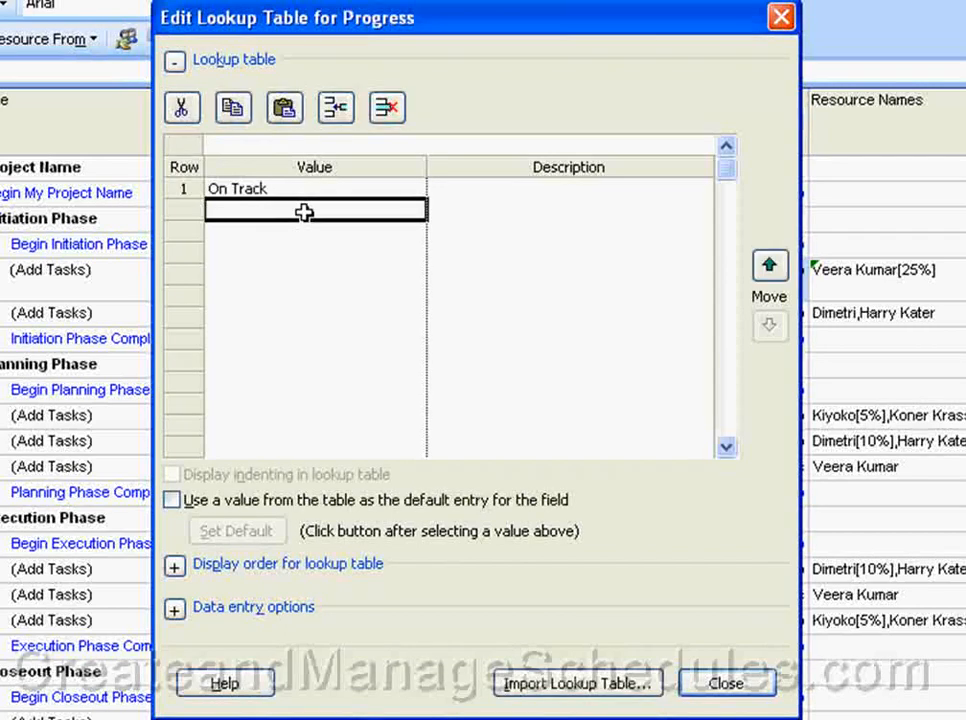
{"action": "type", "text": "Slipping"}
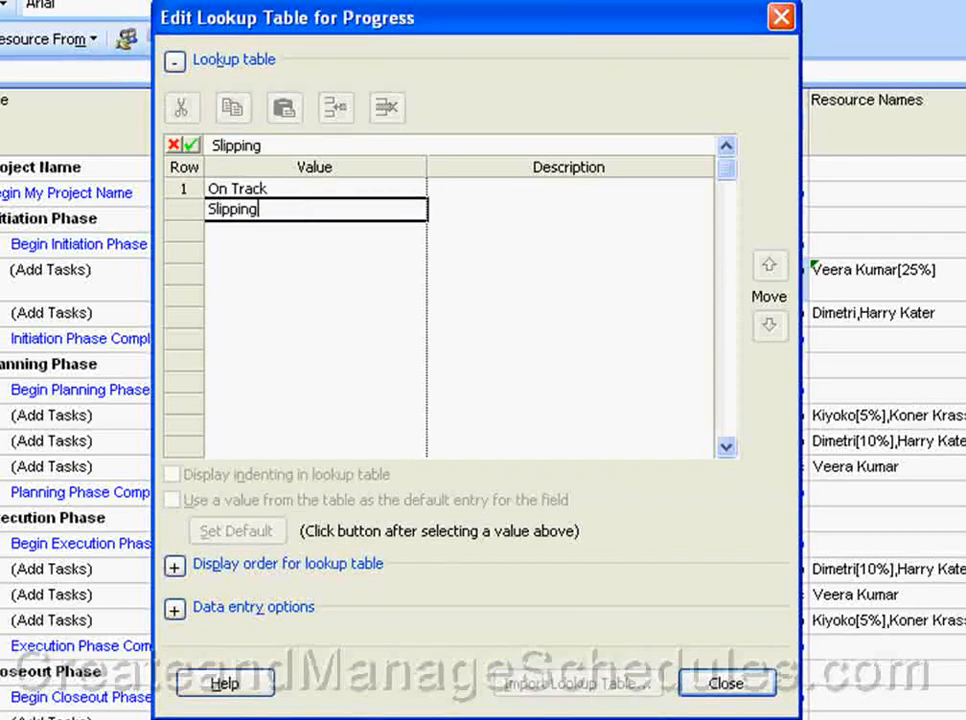
{"action": "key", "text": "Return"}
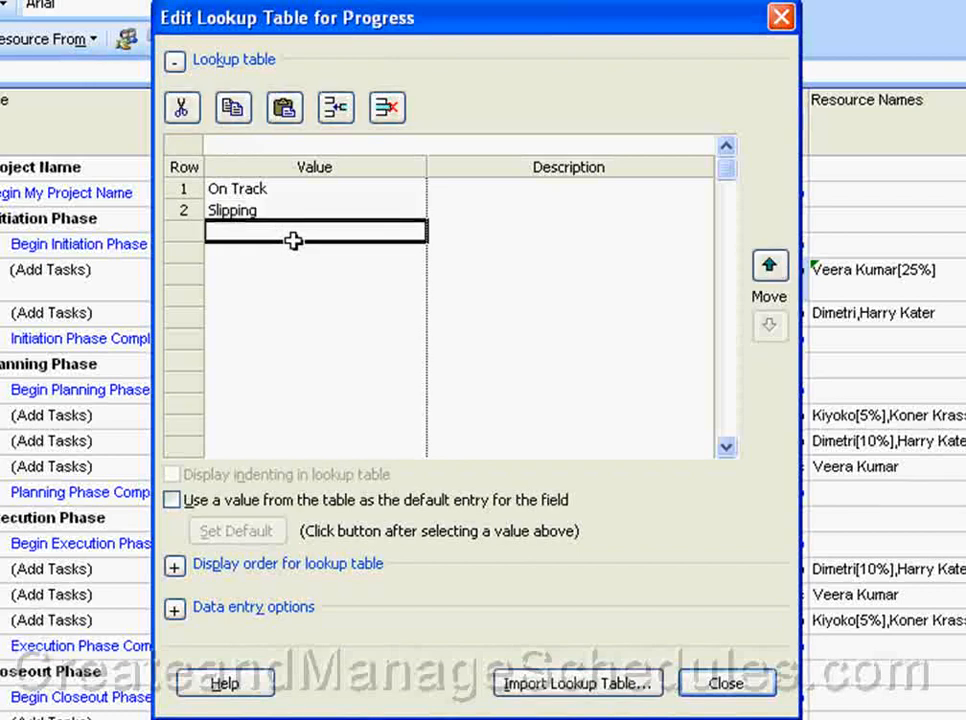
{"action": "type", "text": "BLock"}
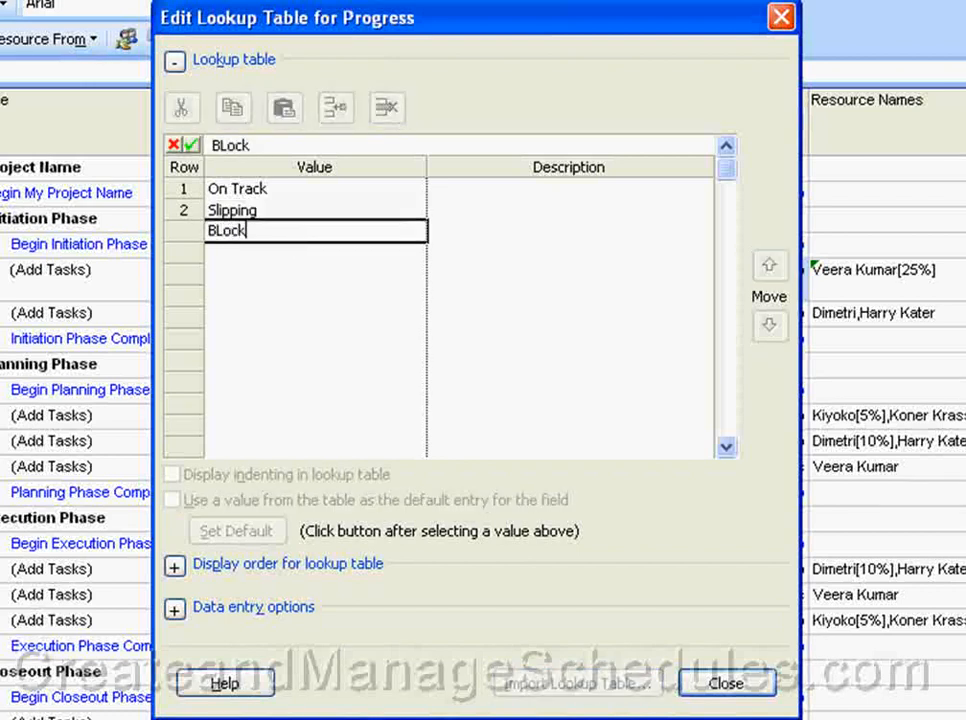
{"action": "type", "text": "ing I"}
{"action": "key", "text": "BackSpace"}
{"action": "key", "text": "BackSpace"}
{"action": "key", "text": "BackSpace"}
{"action": "key", "text": "BackSpace"}
{"action": "key", "text": "BackSpace"}
{"action": "key", "text": "BackSpace"}
{"action": "type", "text": "lo"}
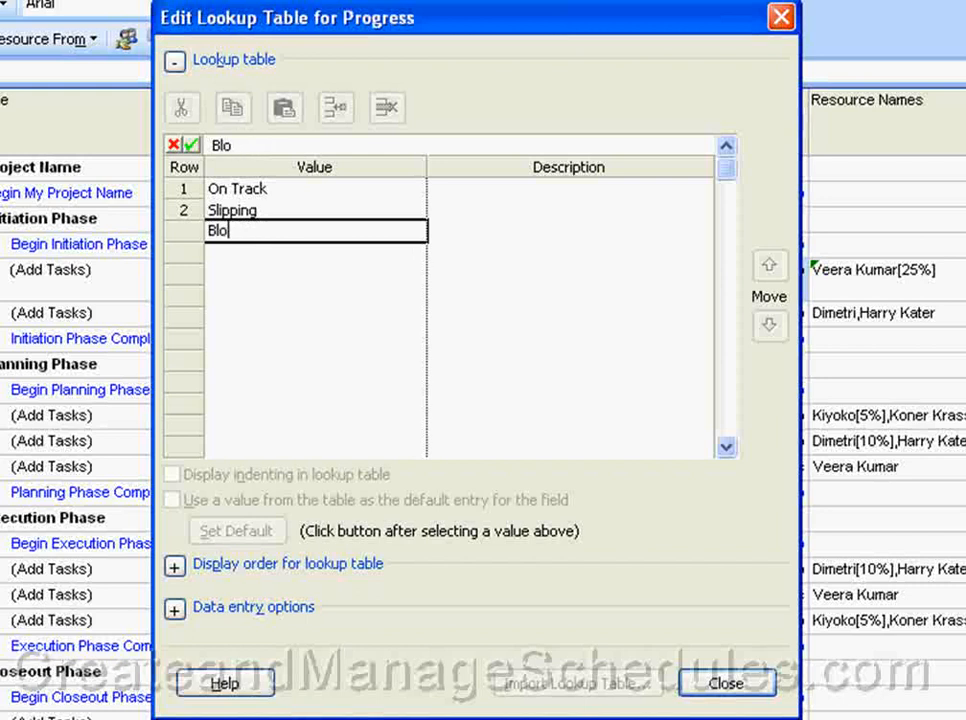
{"action": "type", "text": "cking Issues"}
{"action": "key", "text": "Return"}
Make On Track the default entry for the Progress field and close the lookup table
{"action": "left_click", "coordinate": [244, 189]}
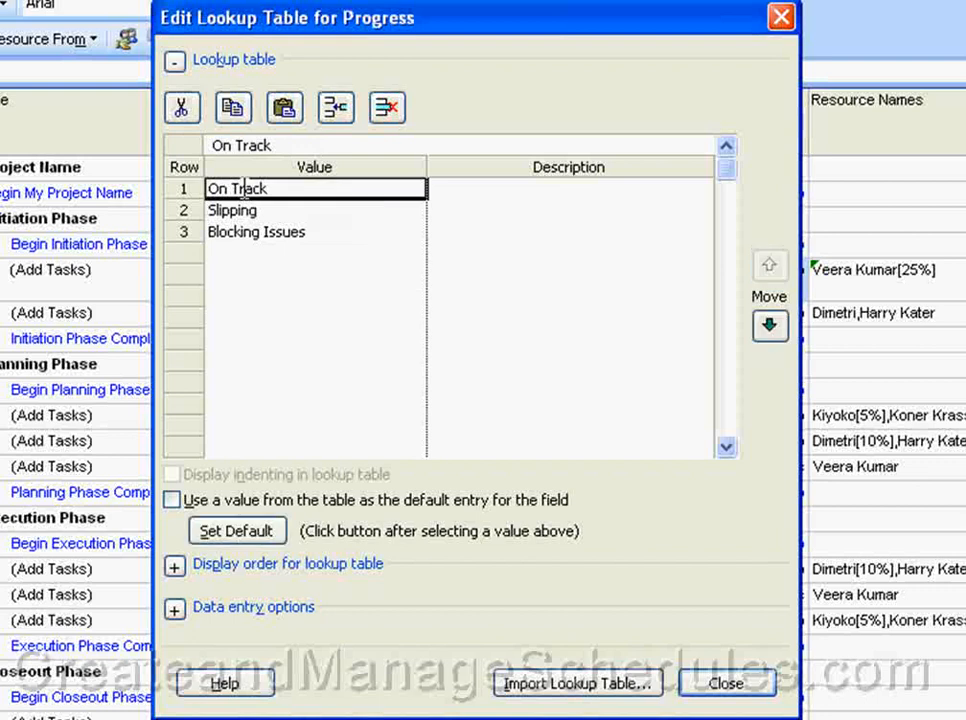
{"action": "left_click", "coordinate": [173, 503]}
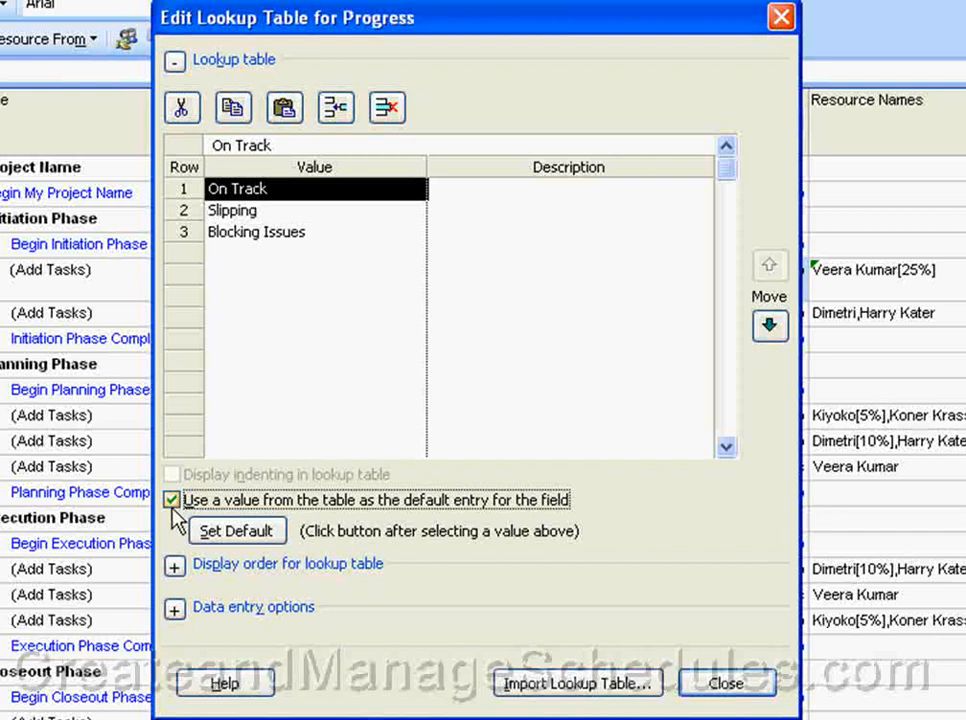
{"action": "left_click", "coordinate": [210, 532]}
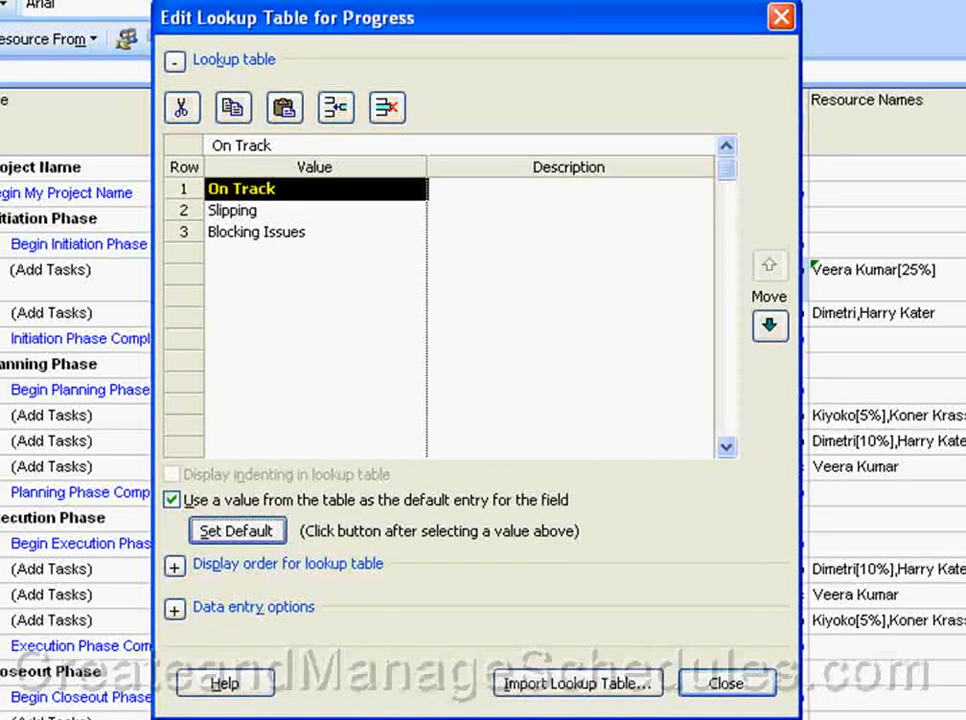
{"action": "left_click", "coordinate": [760, 689]}
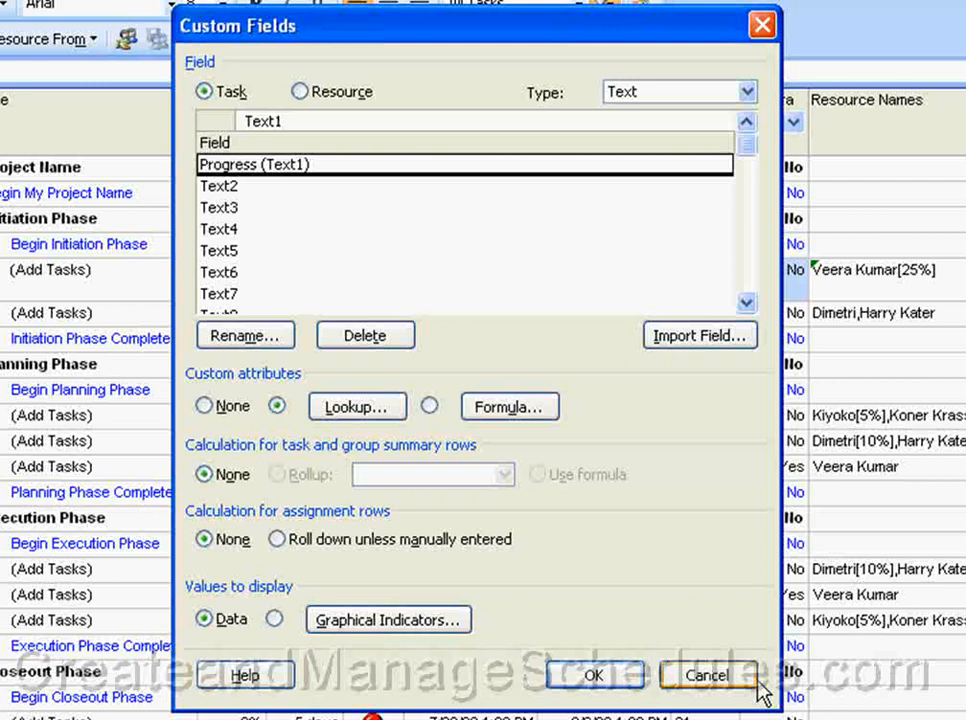
Add a graphical indicator test for Progress nonsummary rows that shows a green circle when the value equals On Track
{"action": "left_click", "coordinate": [358, 630]}
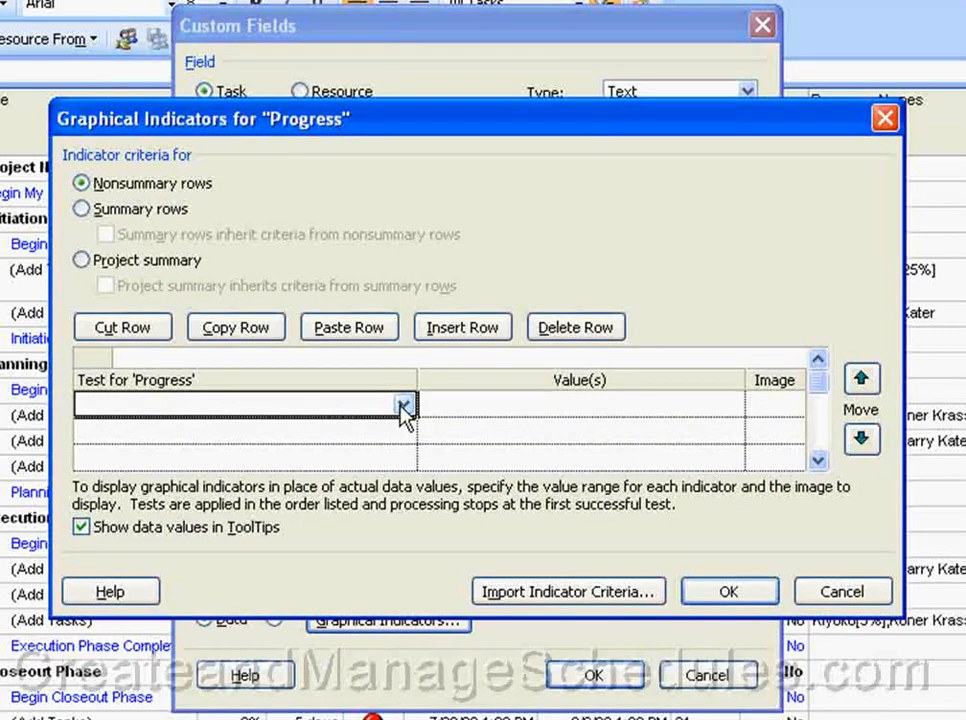
{"action": "left_click", "coordinate": [403, 405]}
{"action": "left_click", "coordinate": [334, 427]}
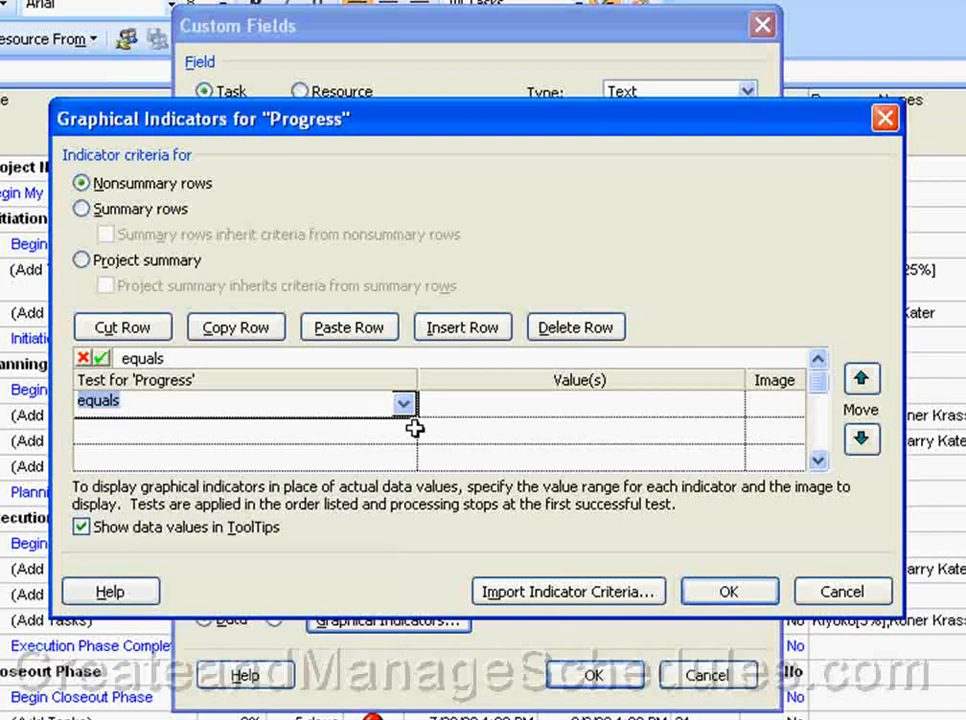
{"action": "left_click", "coordinate": [483, 405]}
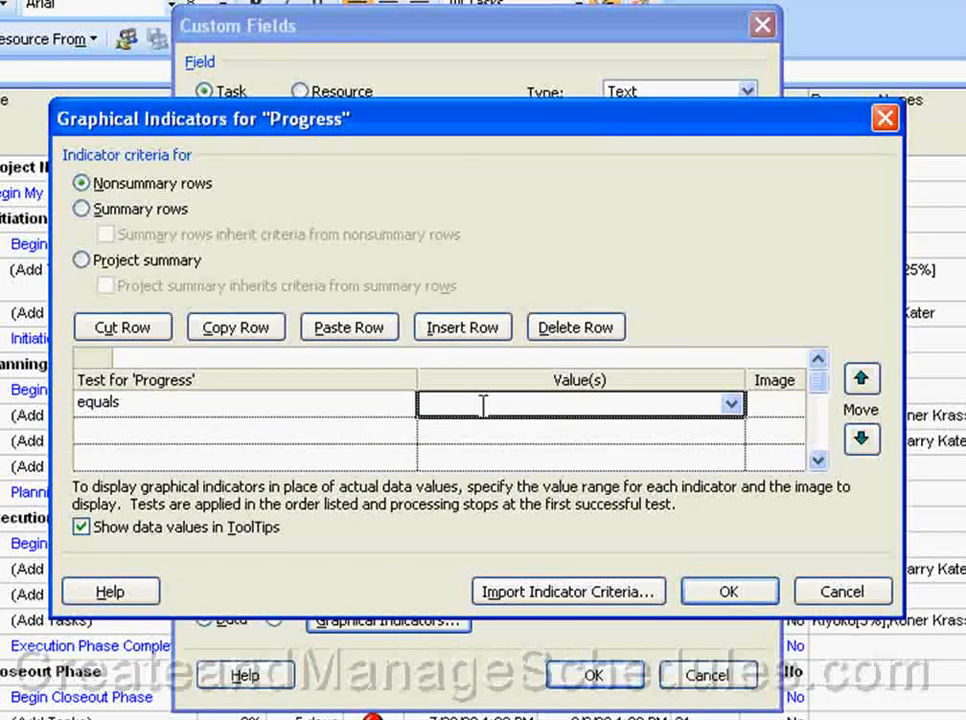
{"action": "type", "text": "On Track"}
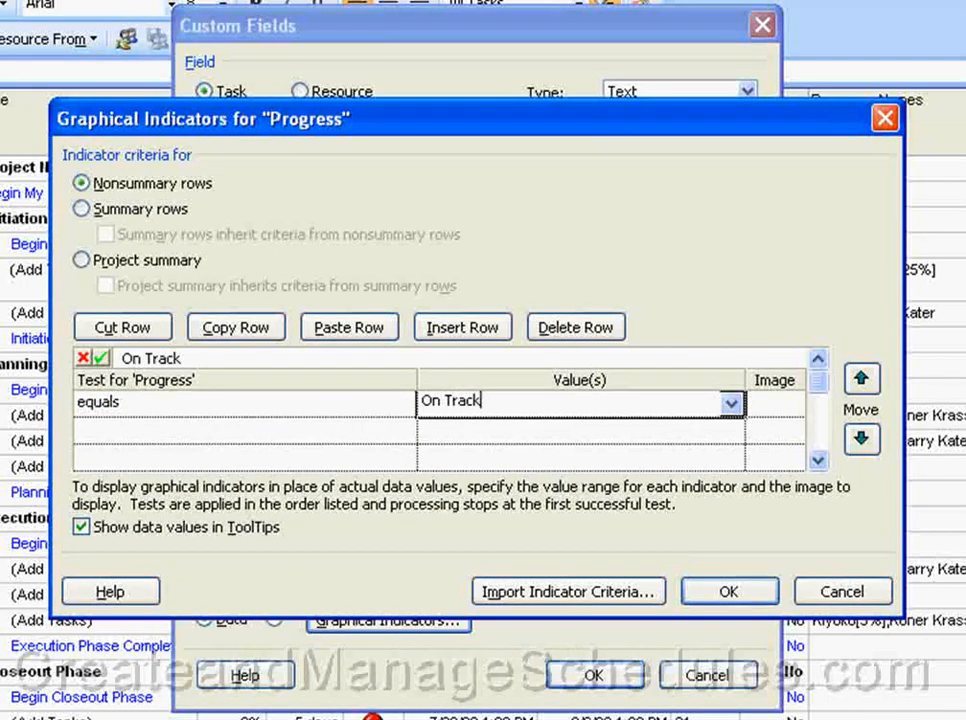
{"action": "left_click", "coordinate": [768, 404]}
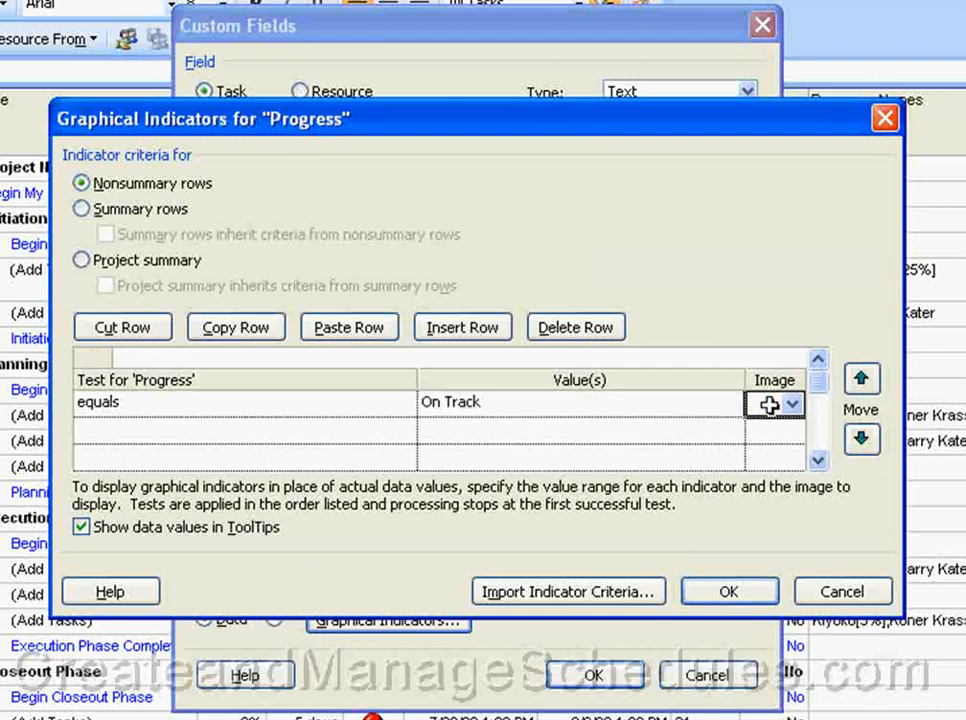
{"action": "left_click", "coordinate": [791, 404]}
{"action": "left_click", "coordinate": [772, 455]}
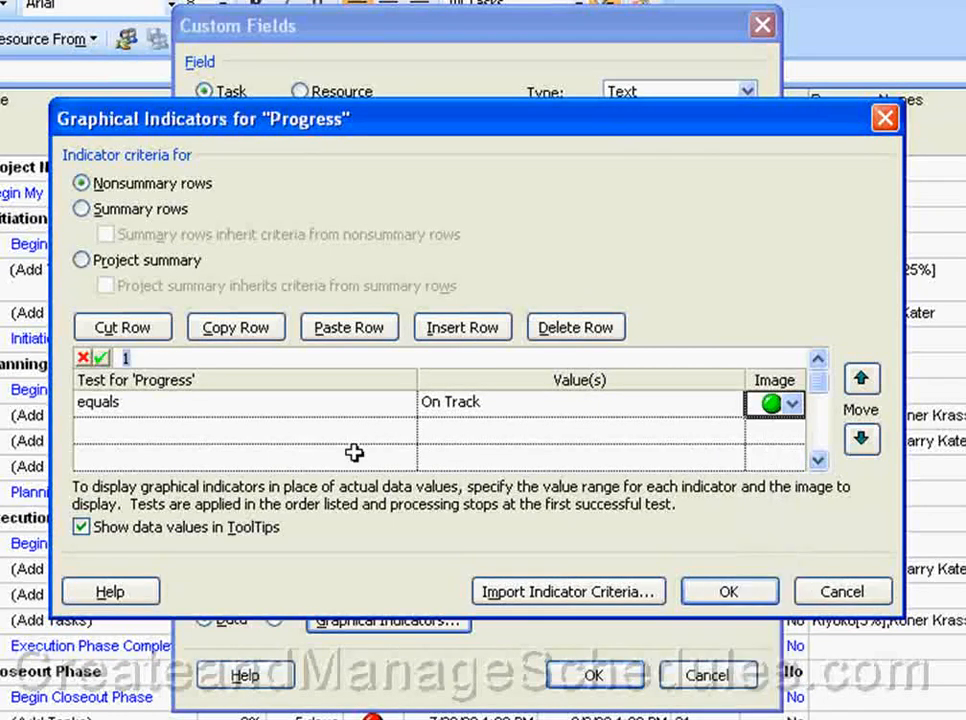
Add a second indicator test that shows a yellow circle when Progress equals Slipping
{"action": "left_click", "coordinate": [349, 431]}
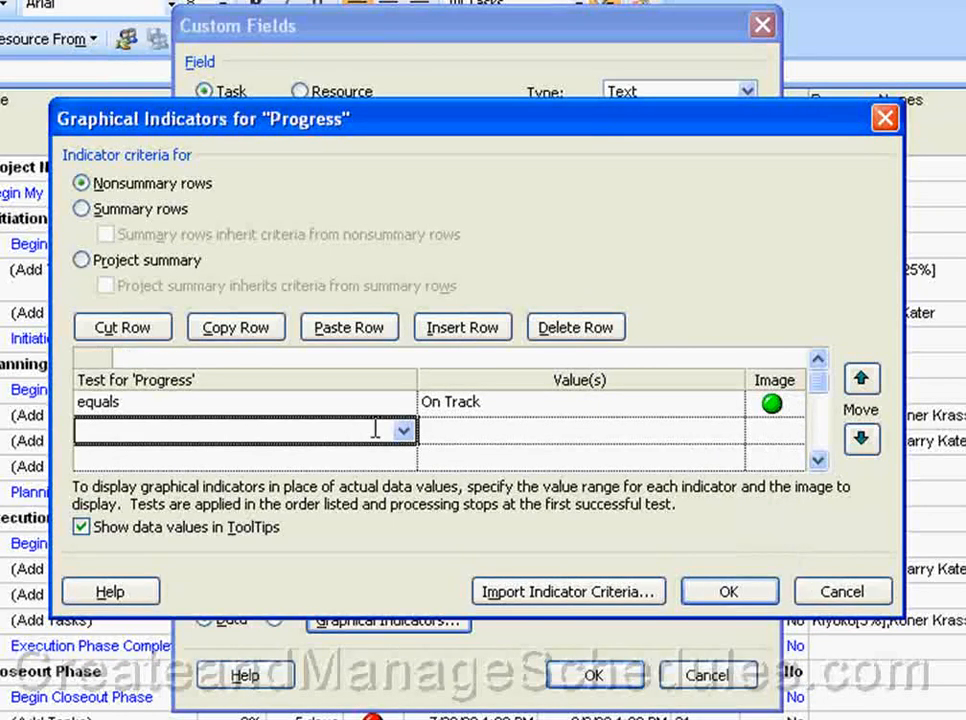
{"action": "left_click", "coordinate": [403, 431]}
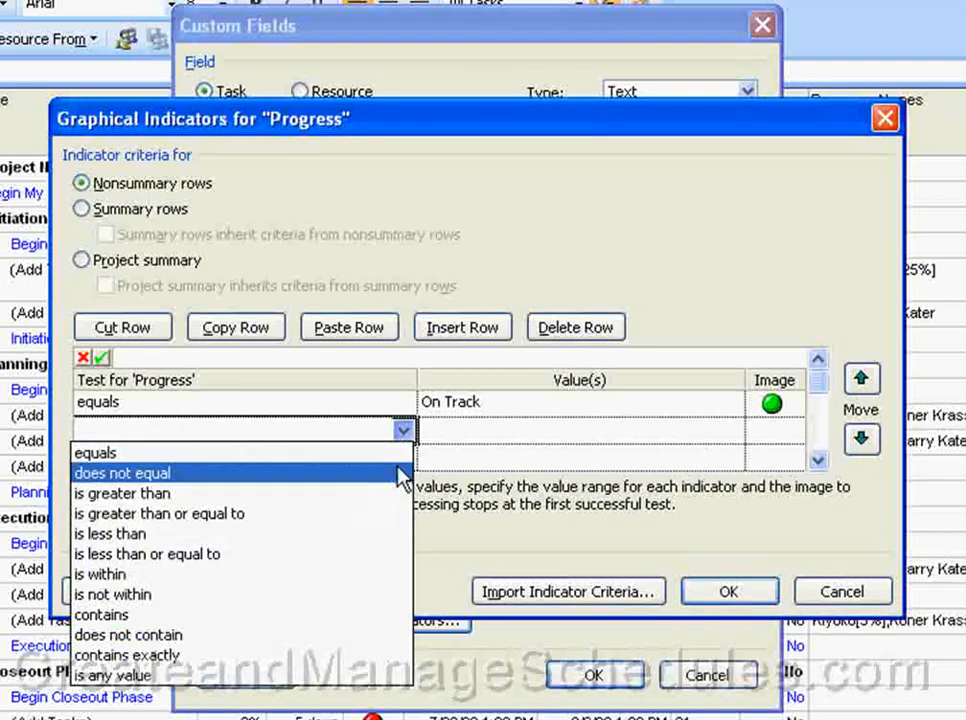
{"action": "left_click", "coordinate": [100, 452]}
{"action": "left_click", "coordinate": [461, 433]}
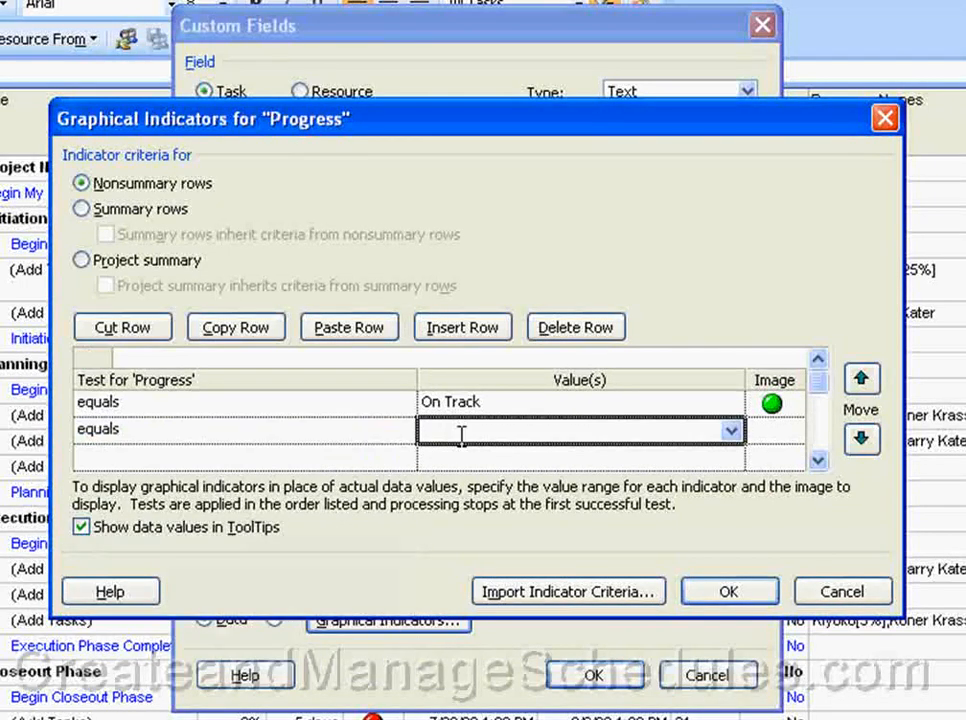
{"action": "type", "text": "Slipping"}
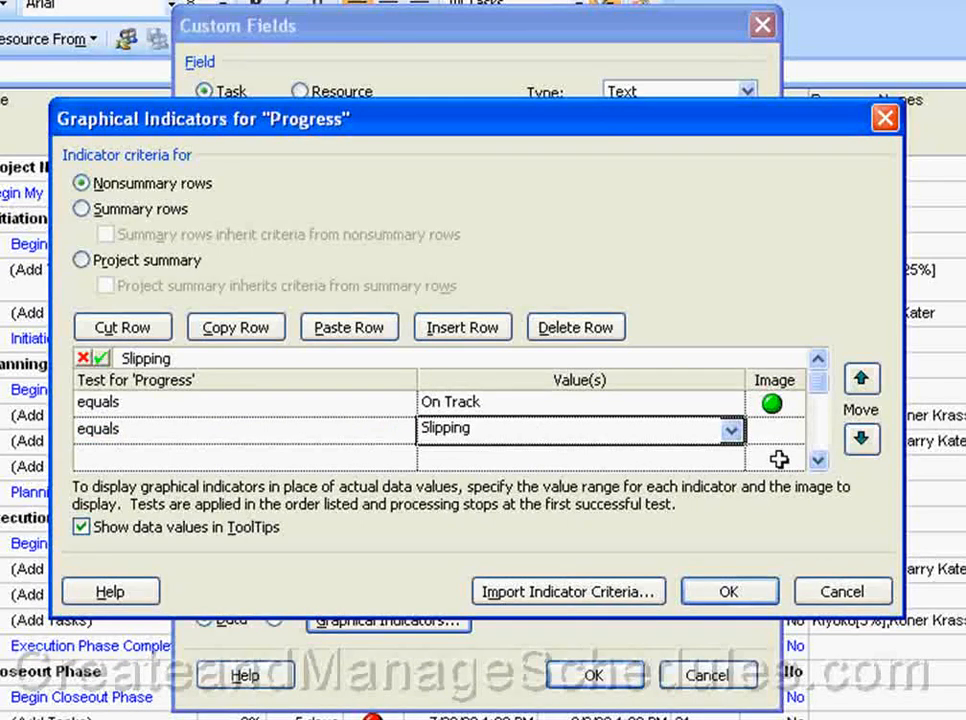
{"action": "left_click", "coordinate": [792, 431]}
{"action": "left_click", "coordinate": [761, 508]}
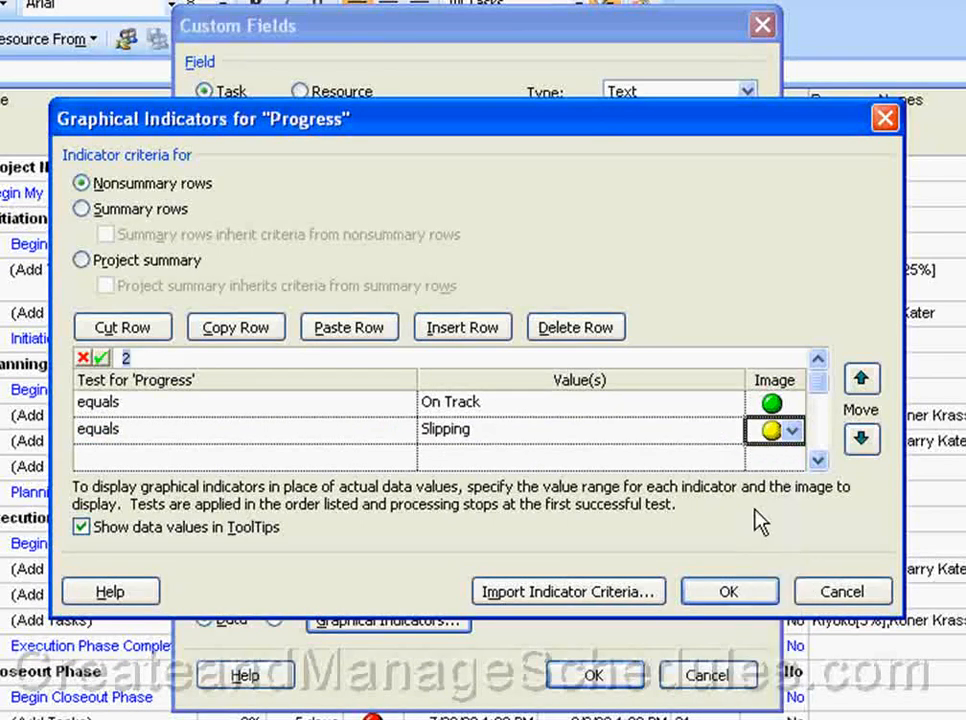
Add a third indicator test showing a red circle when Progress equals Blocking Issues, and accept the indicator criteria
{"action": "left_click", "coordinate": [355, 454]}
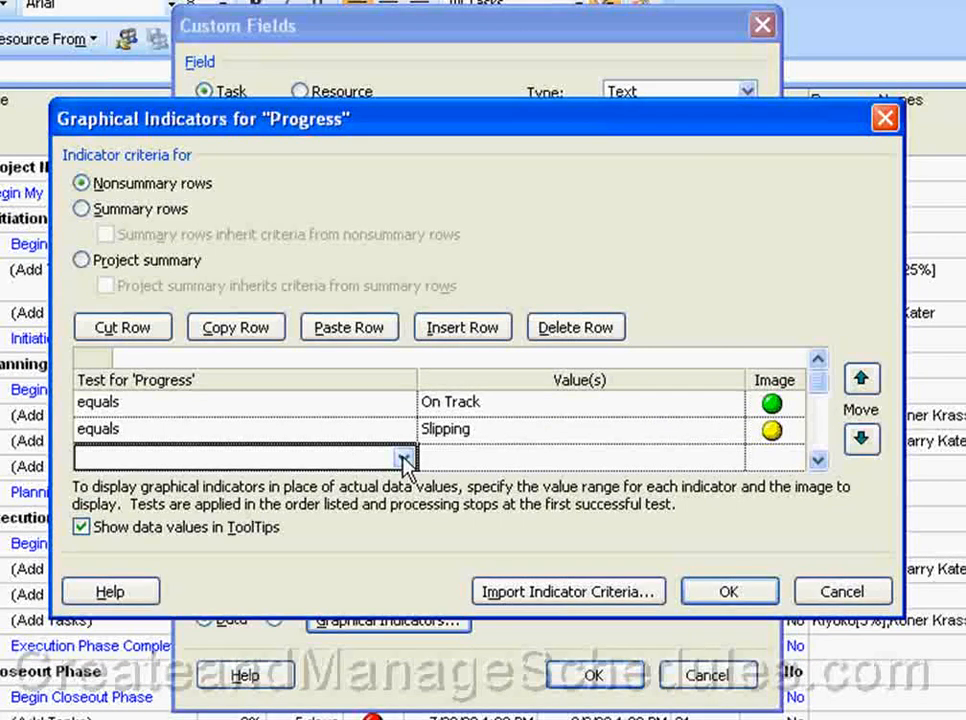
{"action": "left_click", "coordinate": [405, 460]}
{"action": "left_click", "coordinate": [110, 418]}
{"action": "left_click", "coordinate": [475, 458]}
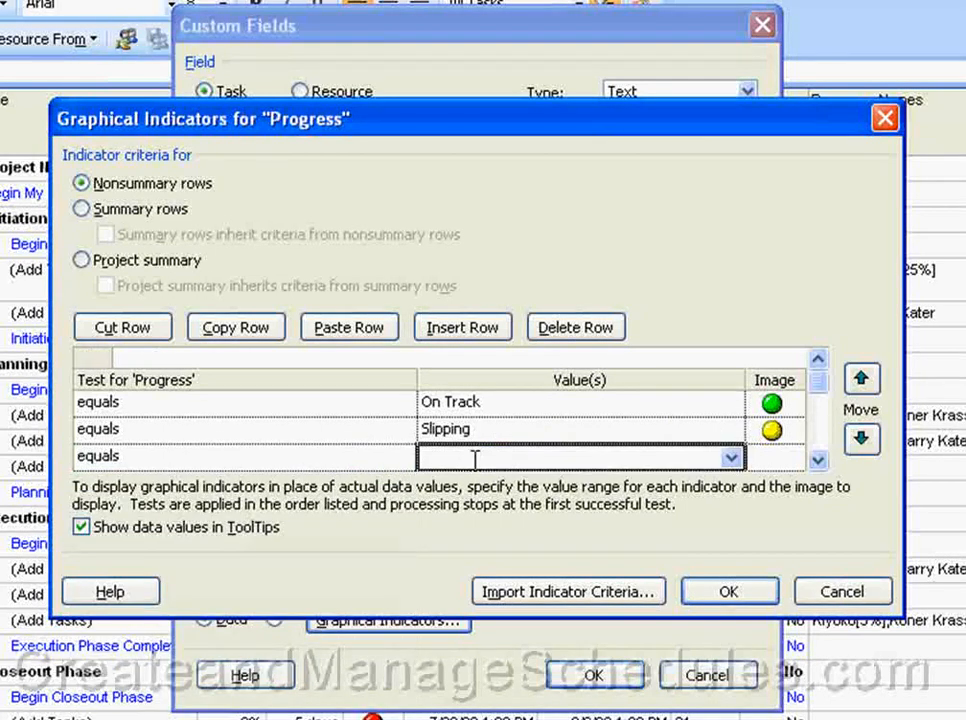
{"action": "type", "text": "Bloc"}
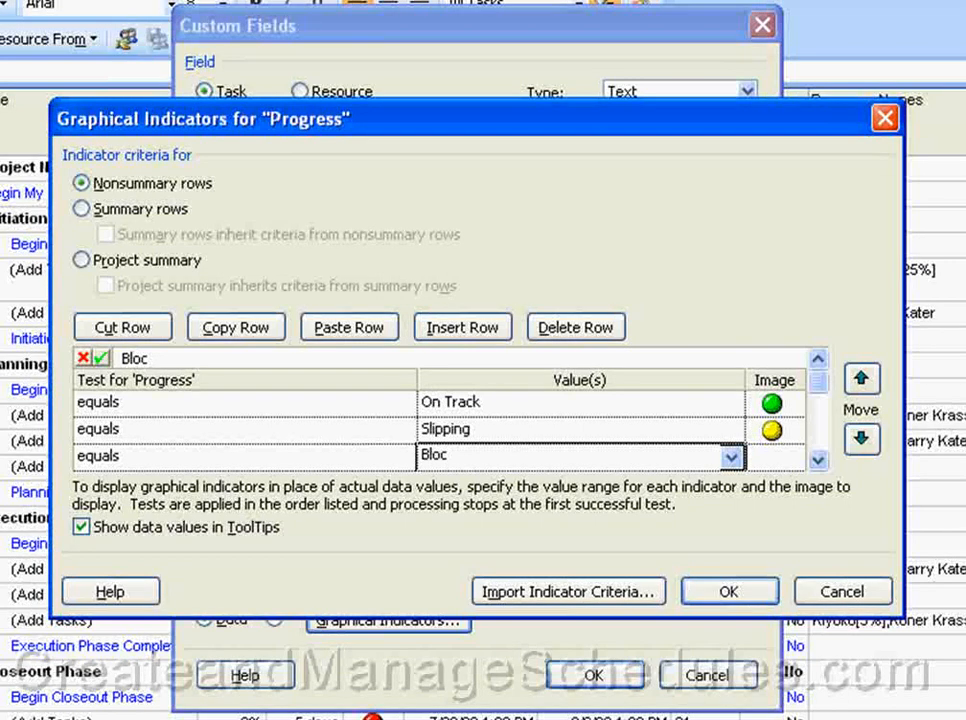
{"action": "type", "text": "king Issues"}
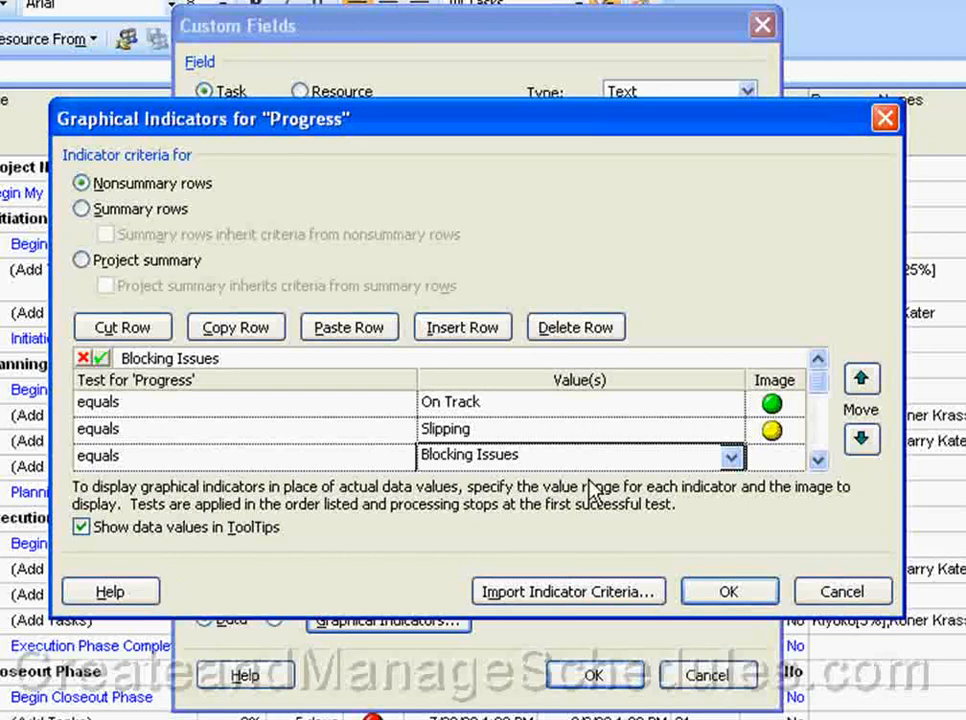
{"action": "left_click", "coordinate": [785, 456]}
{"action": "left_click", "coordinate": [791, 457]}
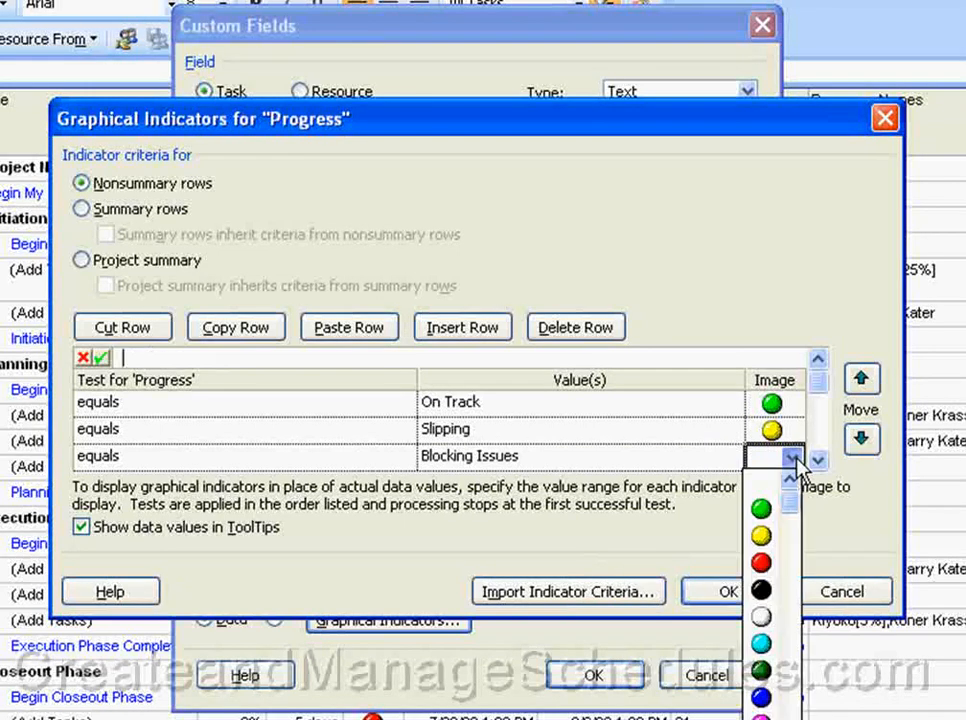
{"action": "left_click", "coordinate": [762, 563]}
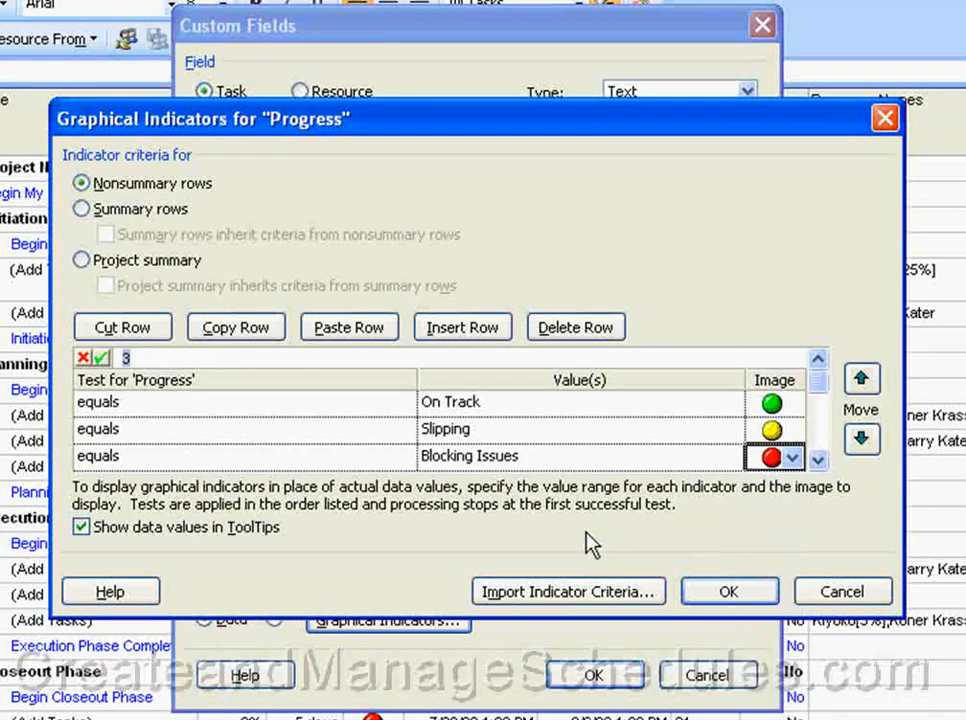
{"action": "left_click", "coordinate": [727, 597]}
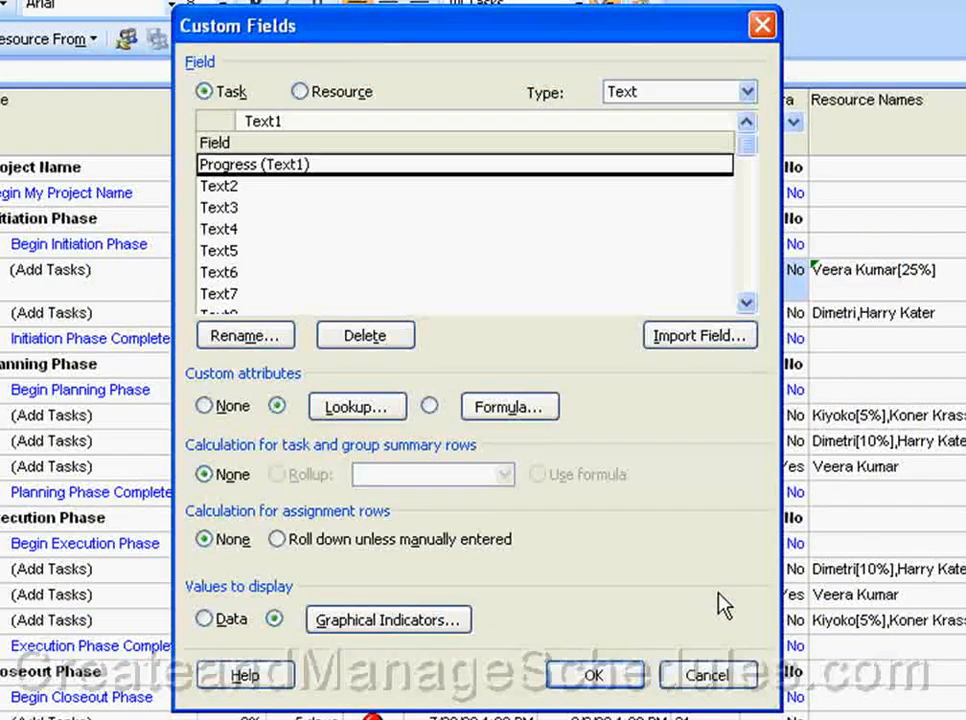
Accept the custom field settings and insert a slightly widened Progress (Text1) column before Start, titled Progress
{"action": "left_click", "coordinate": [594, 676]}
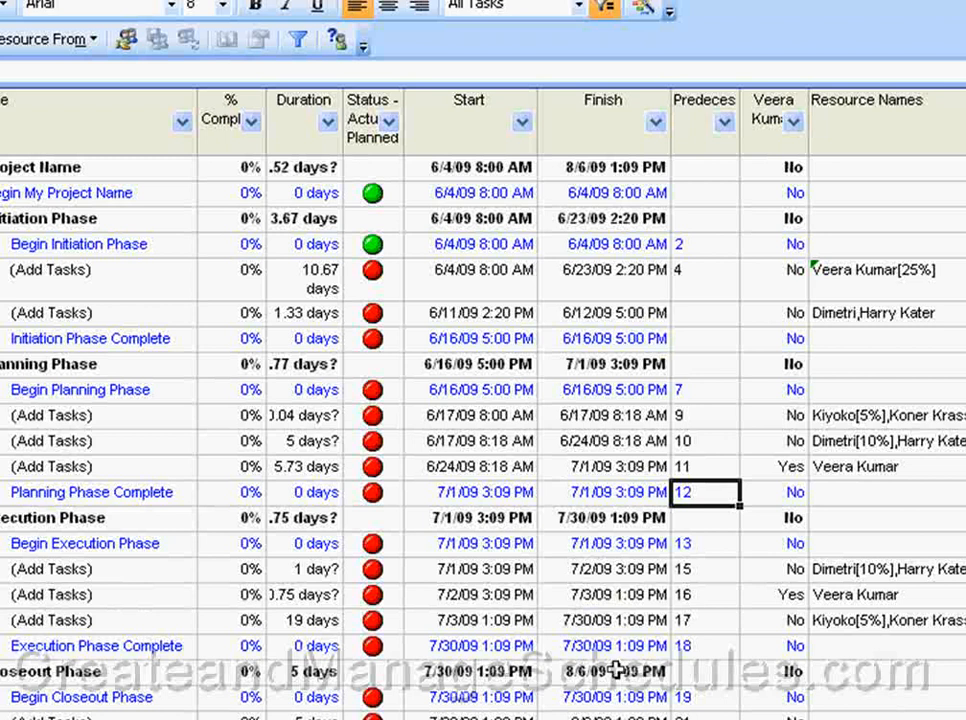
{"action": "left_click", "coordinate": [447, 145]}
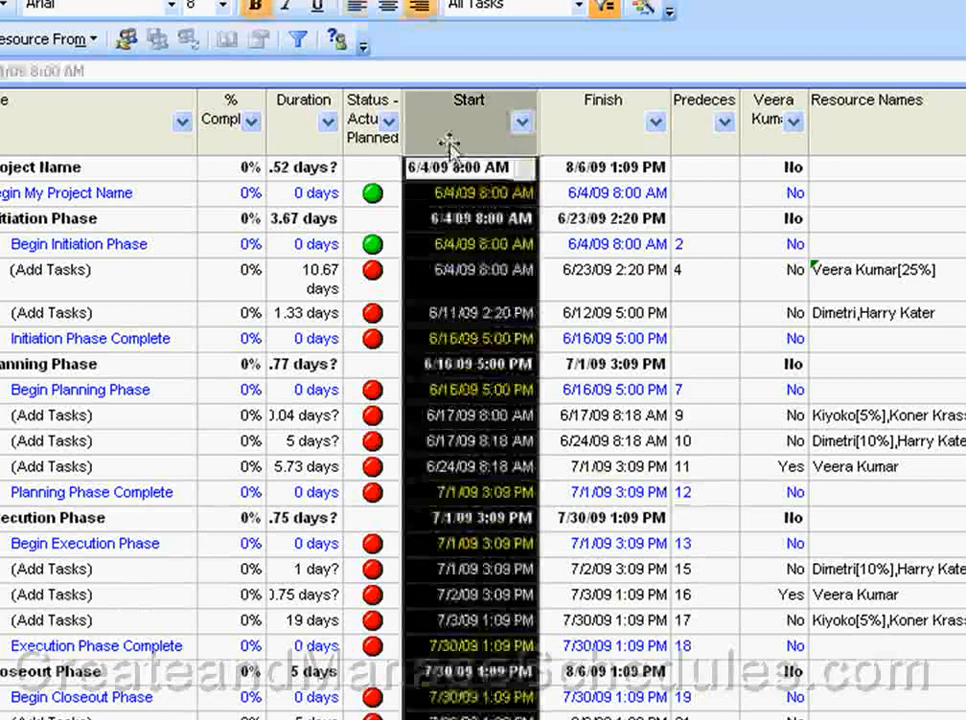
{"action": "key", "text": "Insert"}
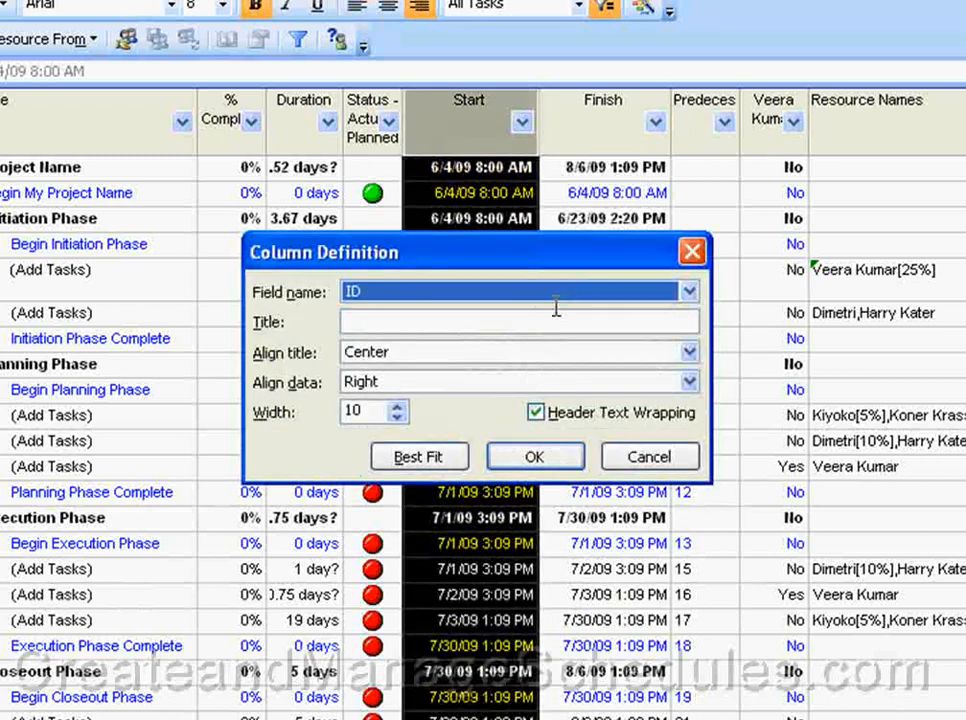
{"action": "left_click", "coordinate": [689, 292]}
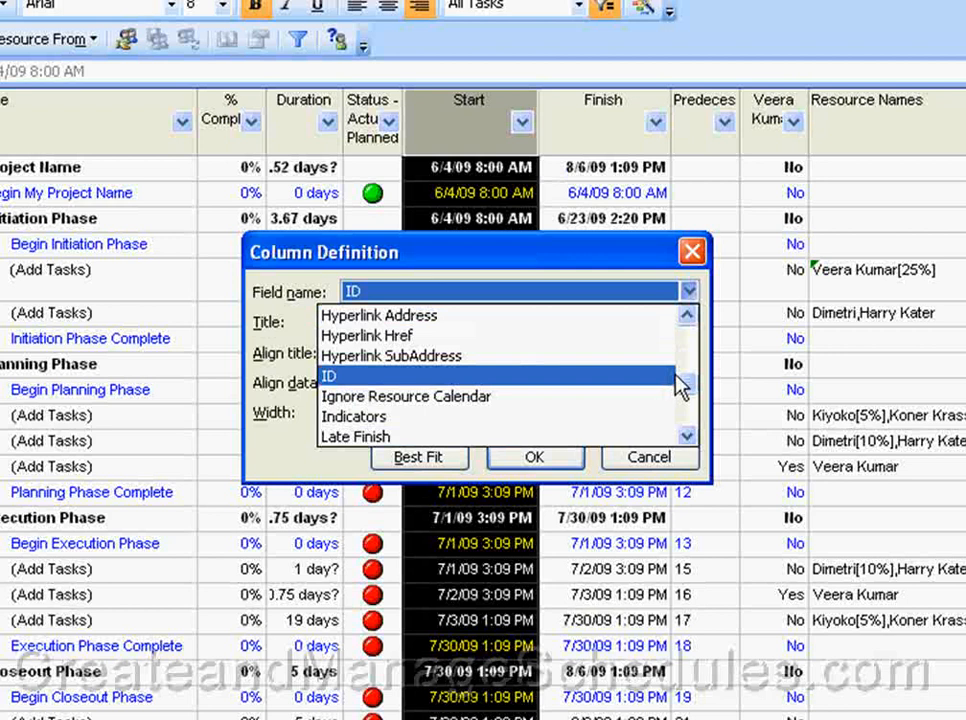
{"action": "scroll", "coordinate": [678, 387], "scroll_direction": "down", "scroll_amount": 15}
{"action": "left_click", "coordinate": [580, 420]}
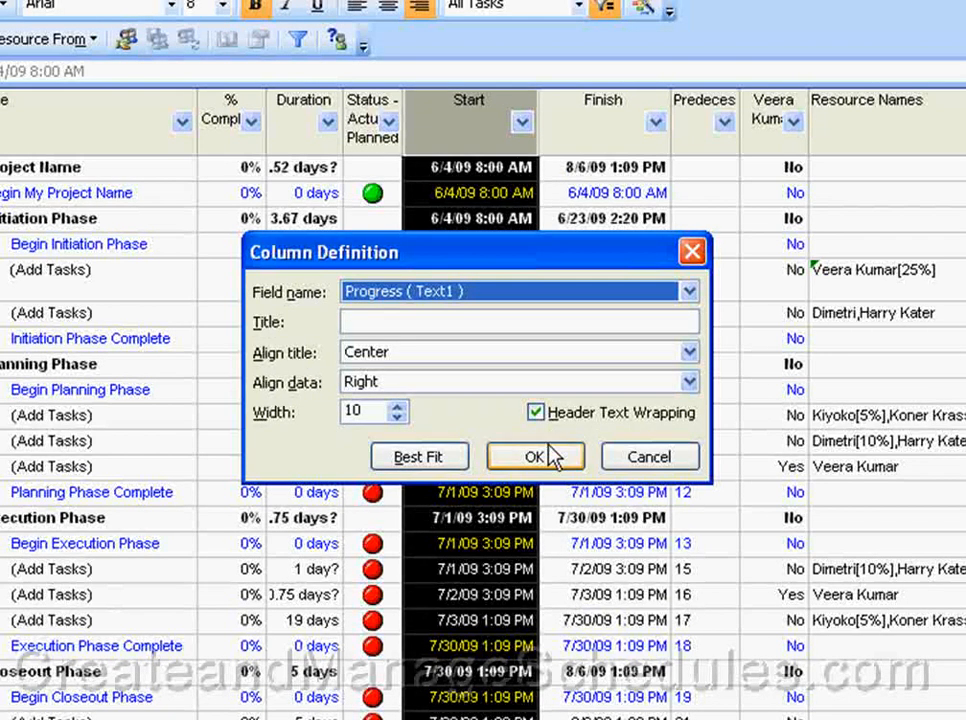
{"action": "left_click", "coordinate": [466, 320]}
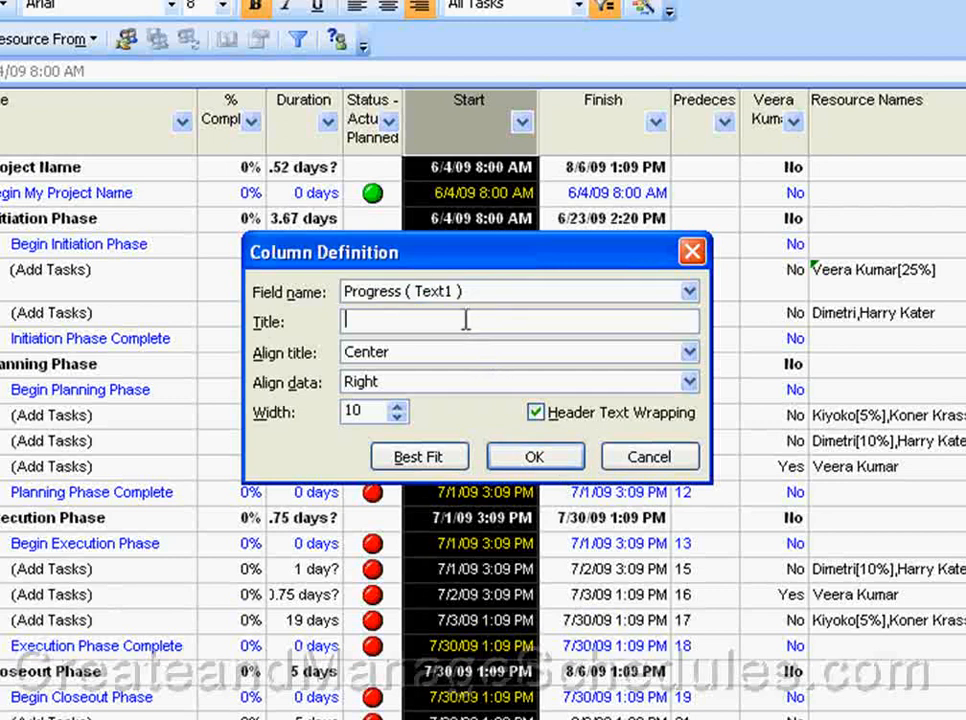
{"action": "type", "text": "Progress"}
{"action": "left_click", "coordinate": [515, 456]}
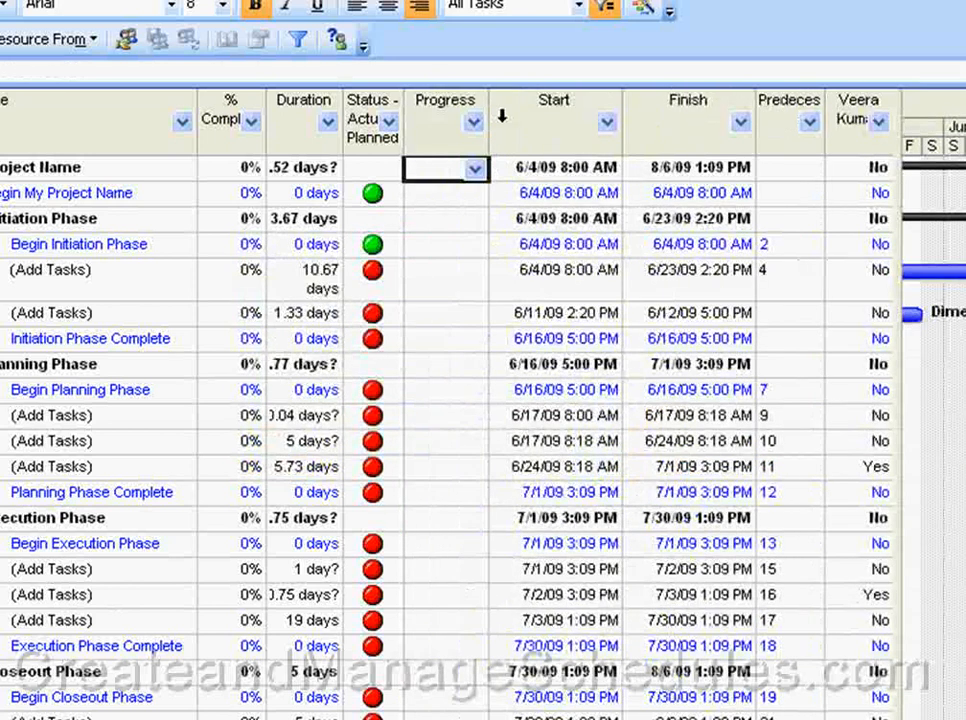
{"action": "left_click_drag", "start_coordinate": [508, 122], "coordinate": [497, 125]}
Set Progress to On Track for task 5, Slipping for task 6 and Blocking Issues for Initiation Phase Complete
{"action": "left_click", "coordinate": [432, 280]}
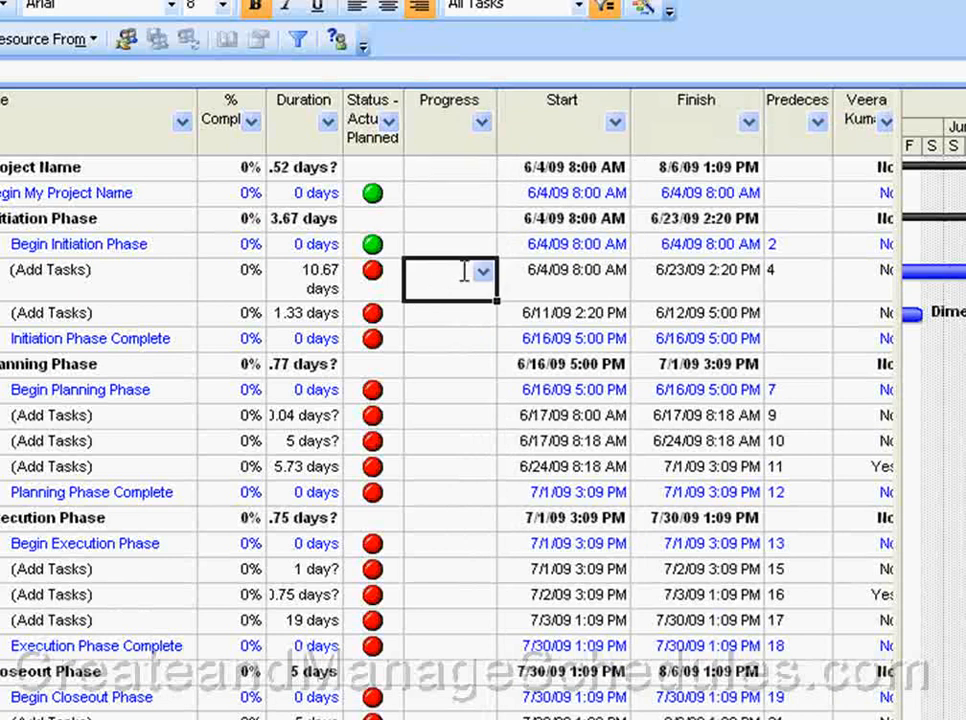
{"action": "left_click", "coordinate": [484, 272]}
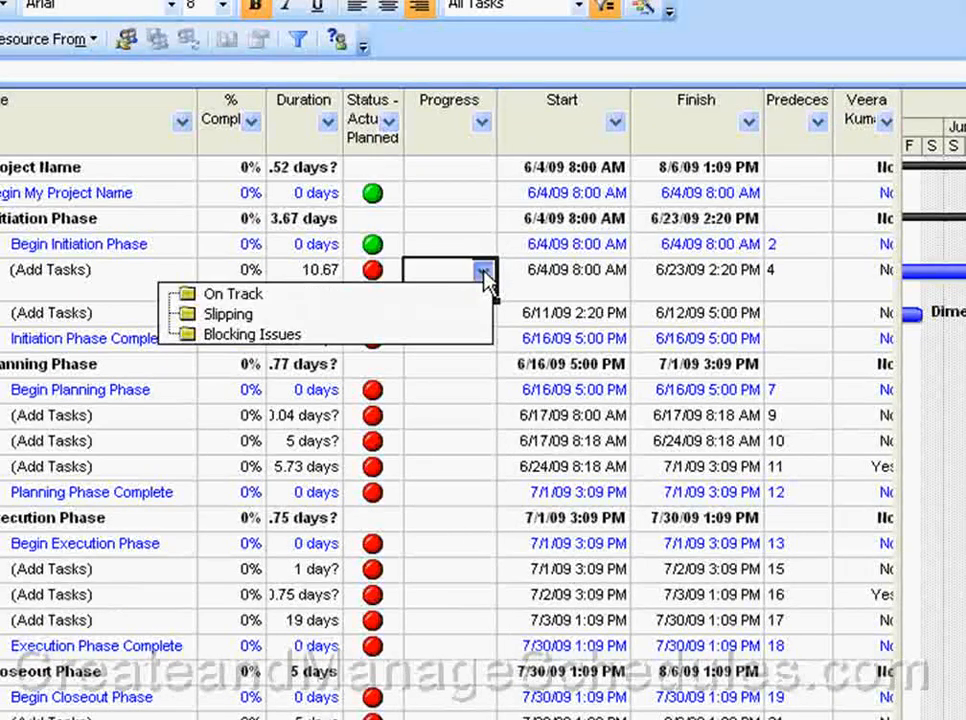
{"action": "left_click", "coordinate": [316, 294]}
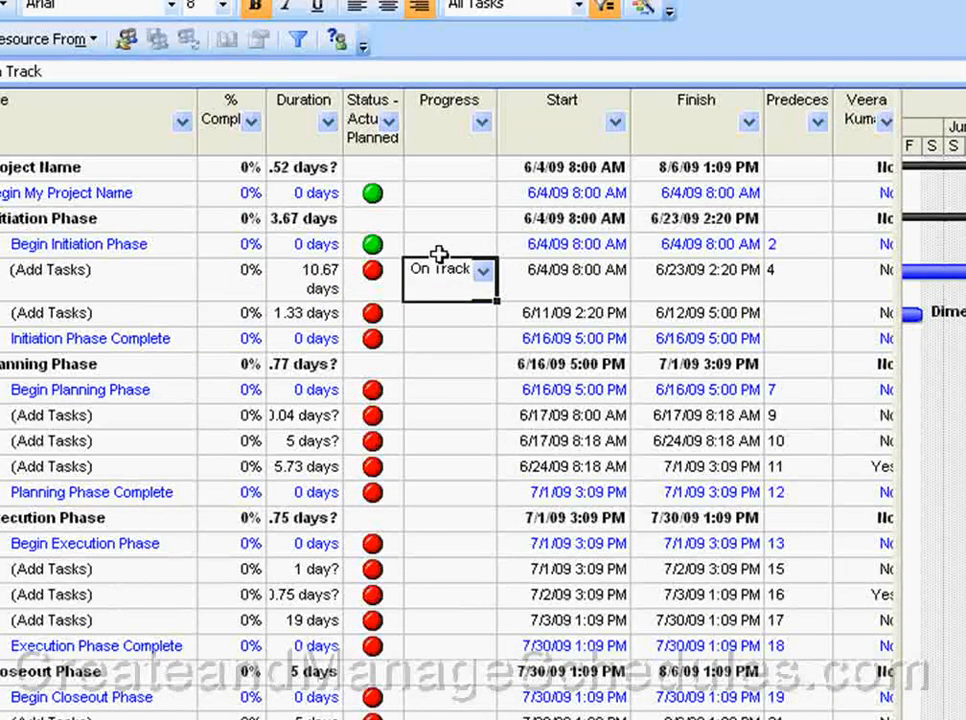
{"action": "left_click", "coordinate": [446, 314]}
{"action": "left_click", "coordinate": [482, 316]}
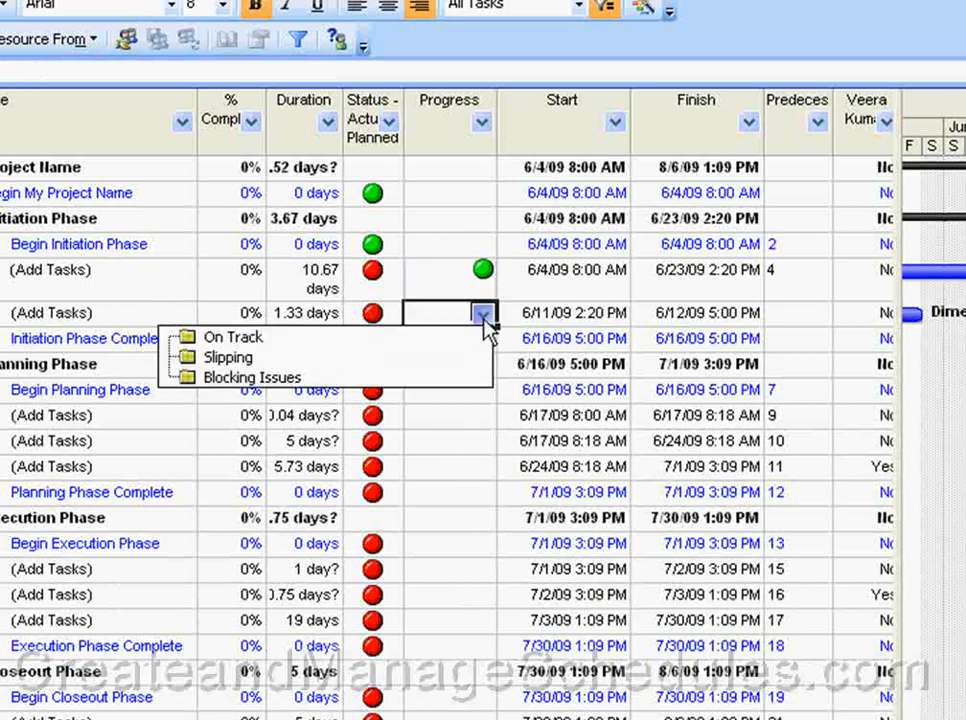
{"action": "left_click", "coordinate": [460, 359]}
{"action": "left_click", "coordinate": [457, 351]}
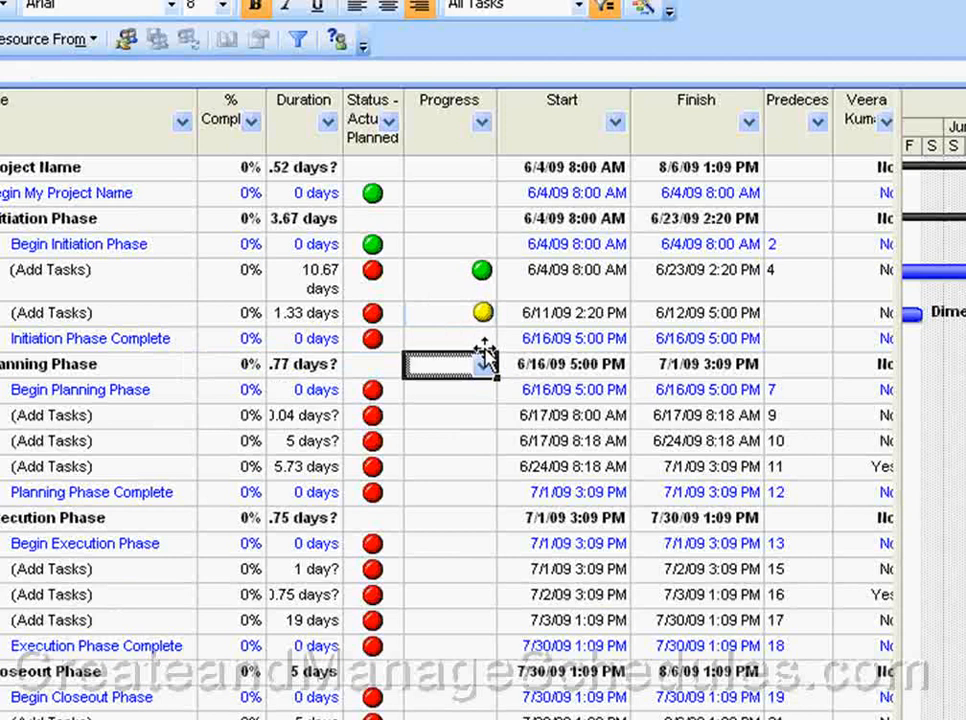
{"action": "left_click", "coordinate": [486, 338]}
{"action": "left_click", "coordinate": [484, 341]}
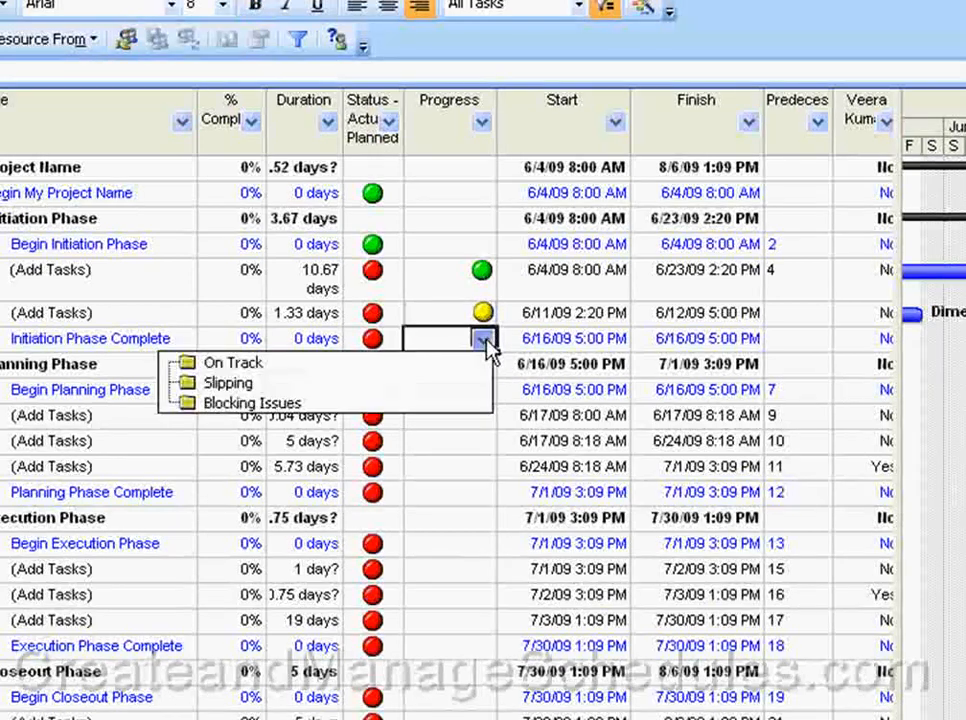
{"action": "left_click", "coordinate": [470, 401]}
{"action": "left_click", "coordinate": [468, 392]}
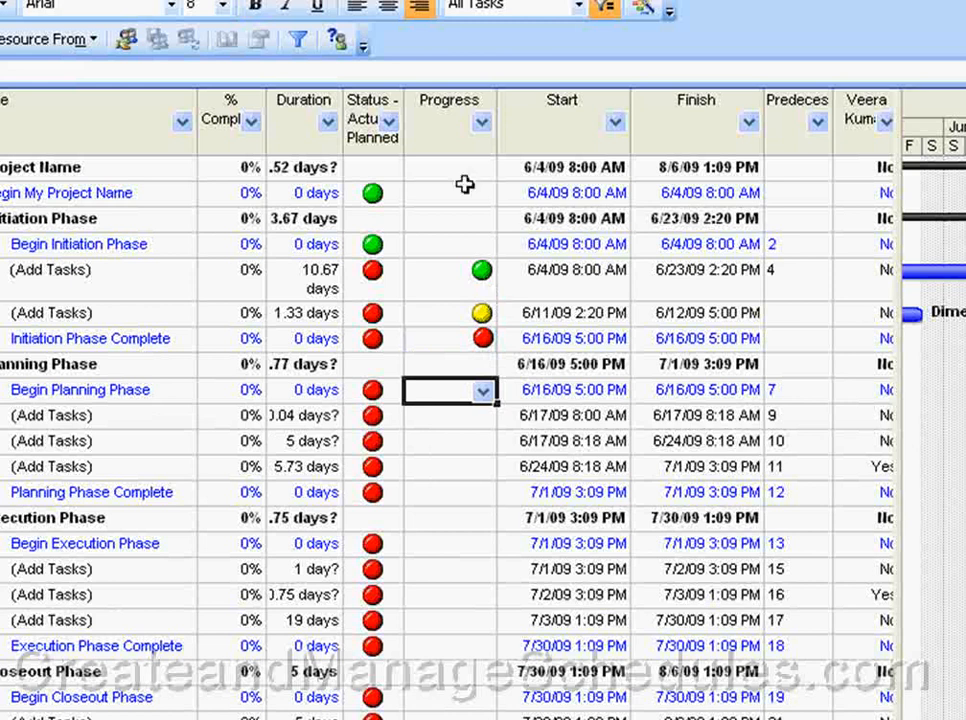
Center the data alignment of the Progress column
{"action": "left_click", "coordinate": [446, 122]}
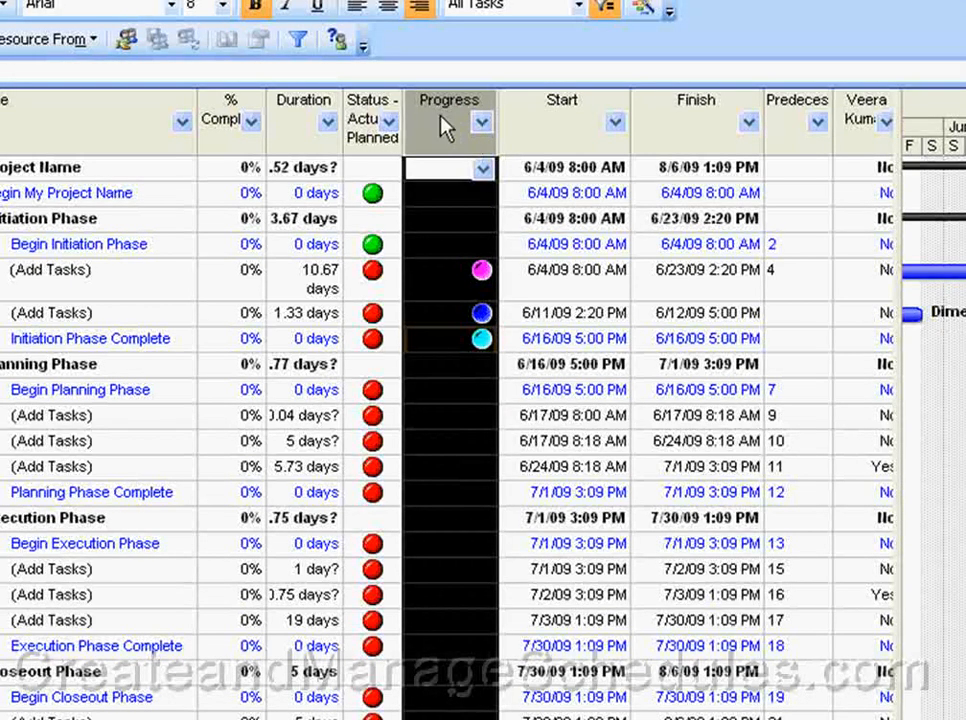
{"action": "double_click", "coordinate": [443, 125]}
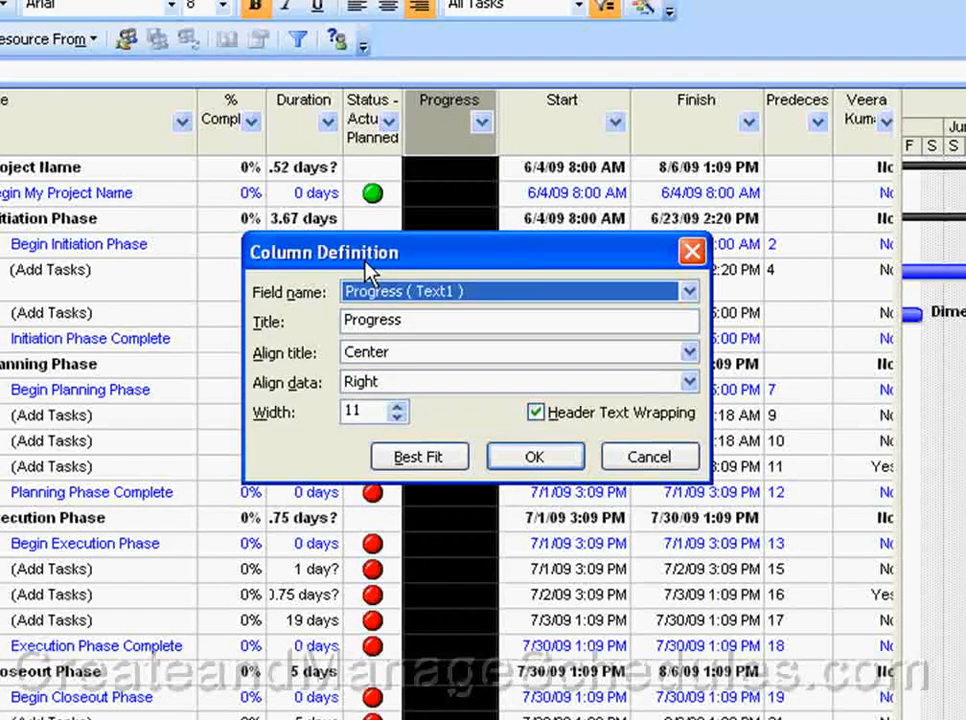
{"action": "left_click", "coordinate": [388, 382]}
{"action": "left_click", "coordinate": [386, 427]}
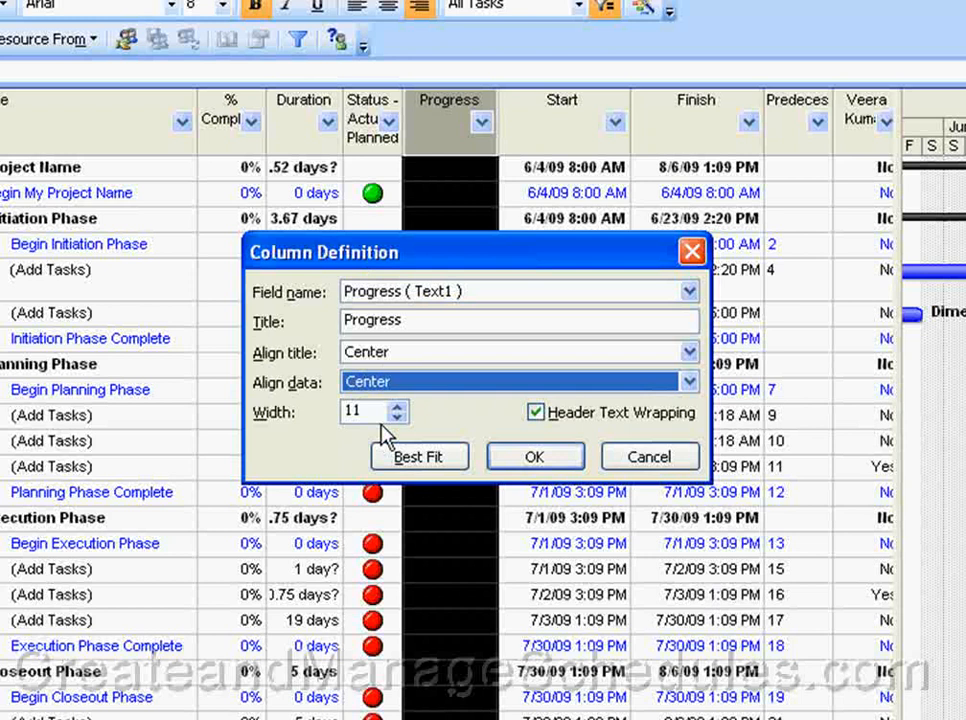
{"action": "left_click", "coordinate": [535, 457]}
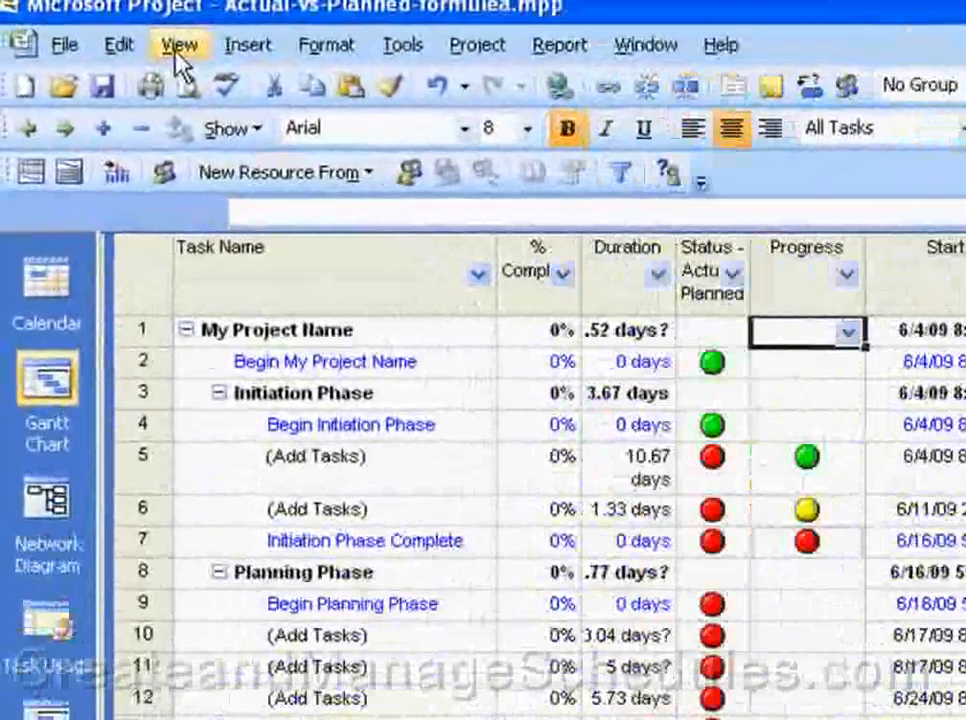
Apply the Cost table to the Gantt Chart
{"action": "left_click", "coordinate": [179, 52]}
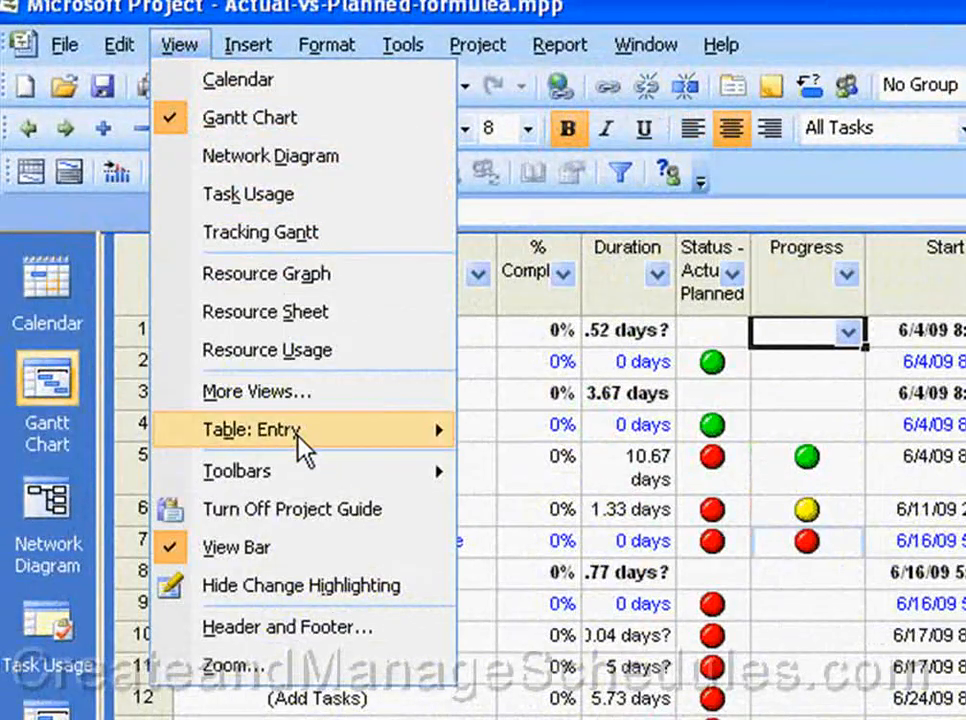
{"action": "mouse_move", "coordinate": [299, 440]}
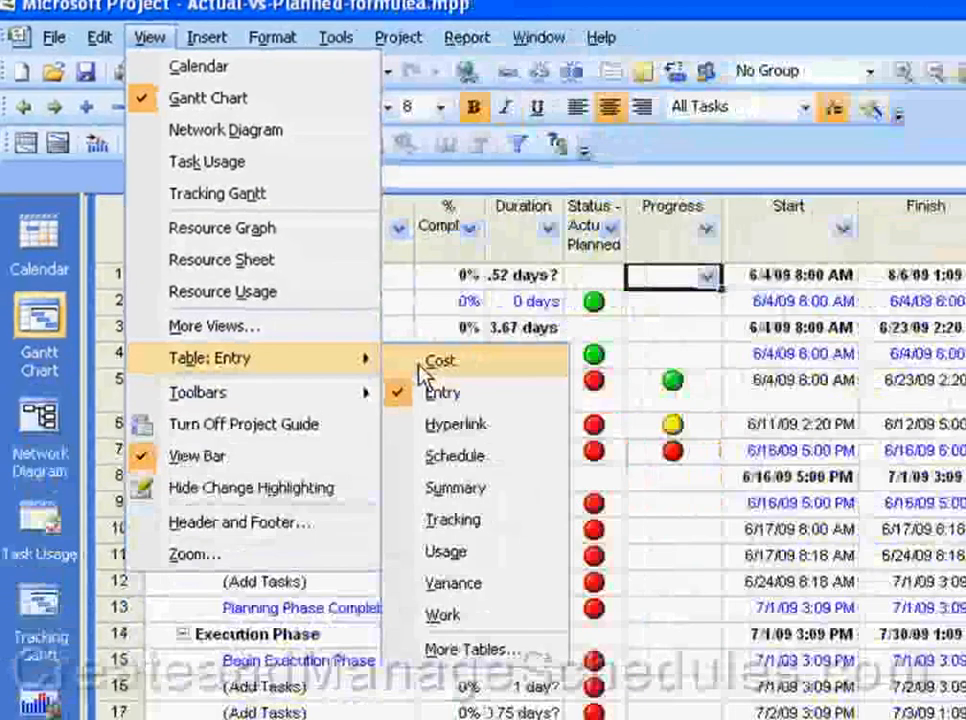
{"action": "left_click", "coordinate": [510, 435]}
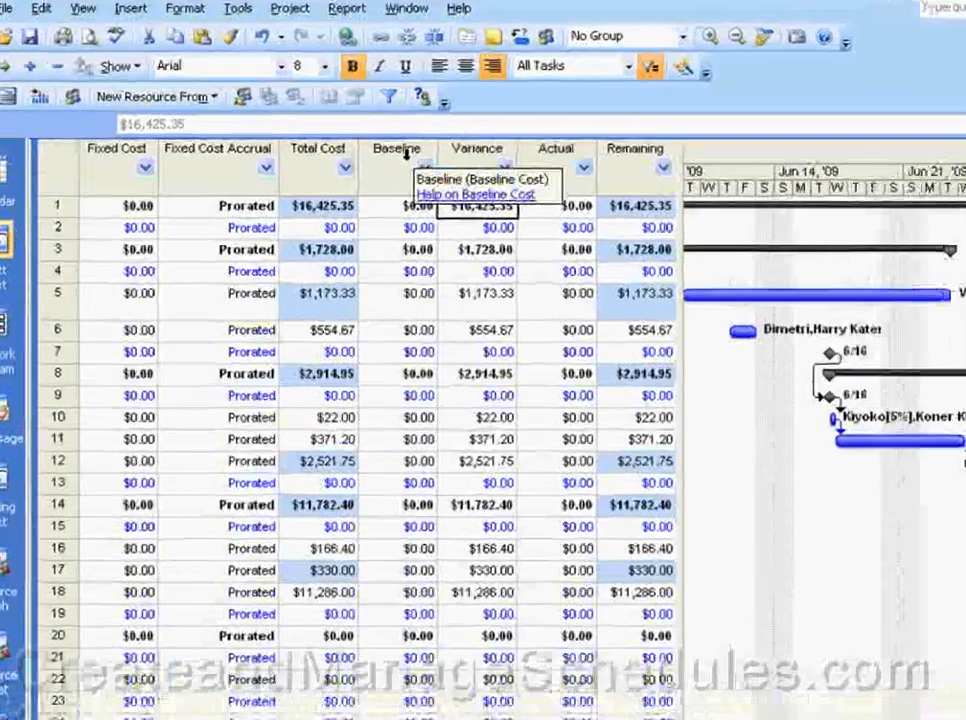
Insert a Text2 column before the Baseline column in the Cost table
{"action": "left_click", "coordinate": [405, 166]}
{"action": "right_click", "coordinate": [405, 166]}
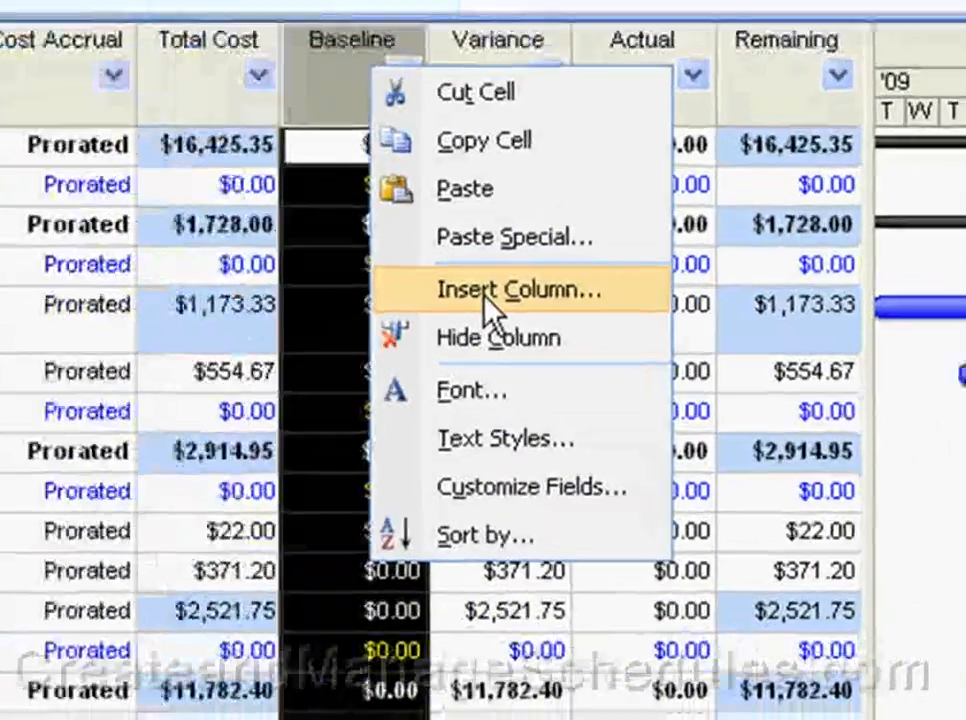
{"action": "left_click", "coordinate": [578, 344]}
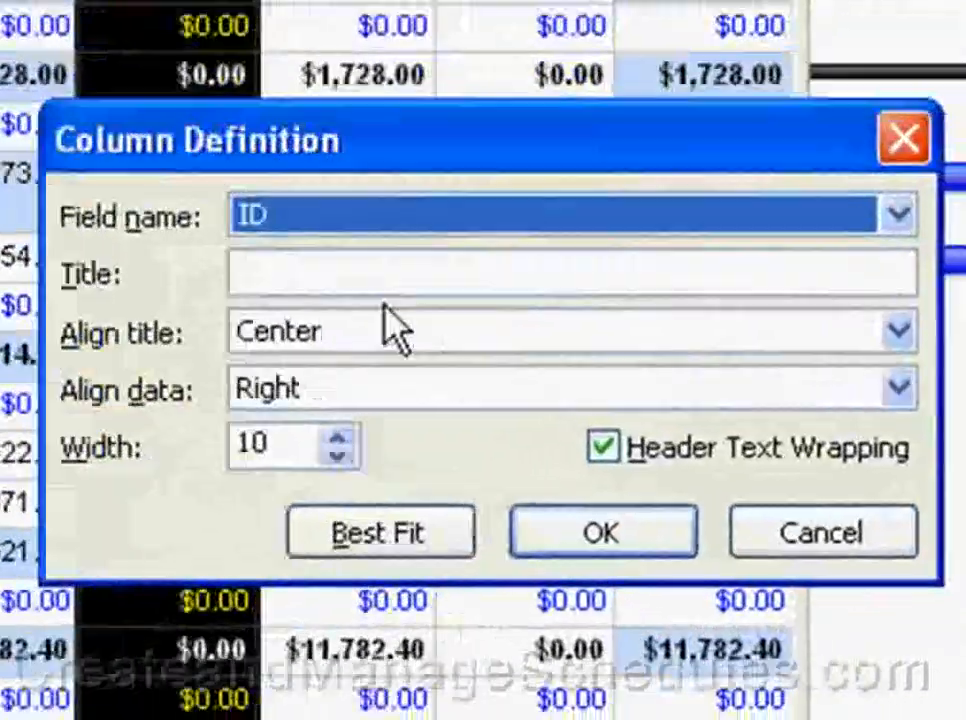
{"action": "type", "text": "t"}
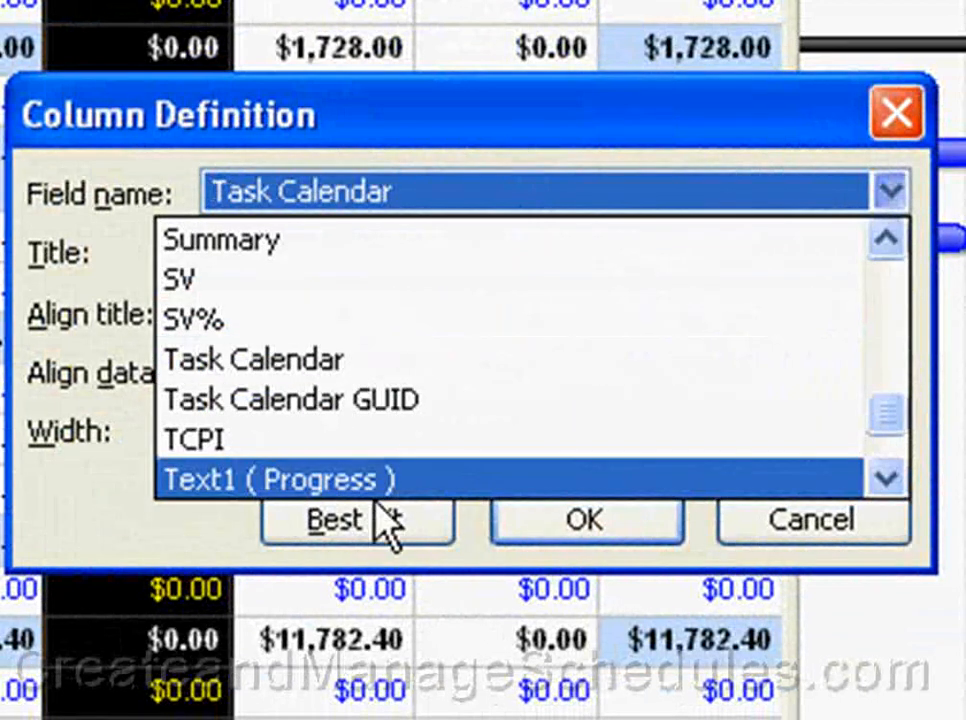
{"action": "left_click", "coordinate": [887, 481]}
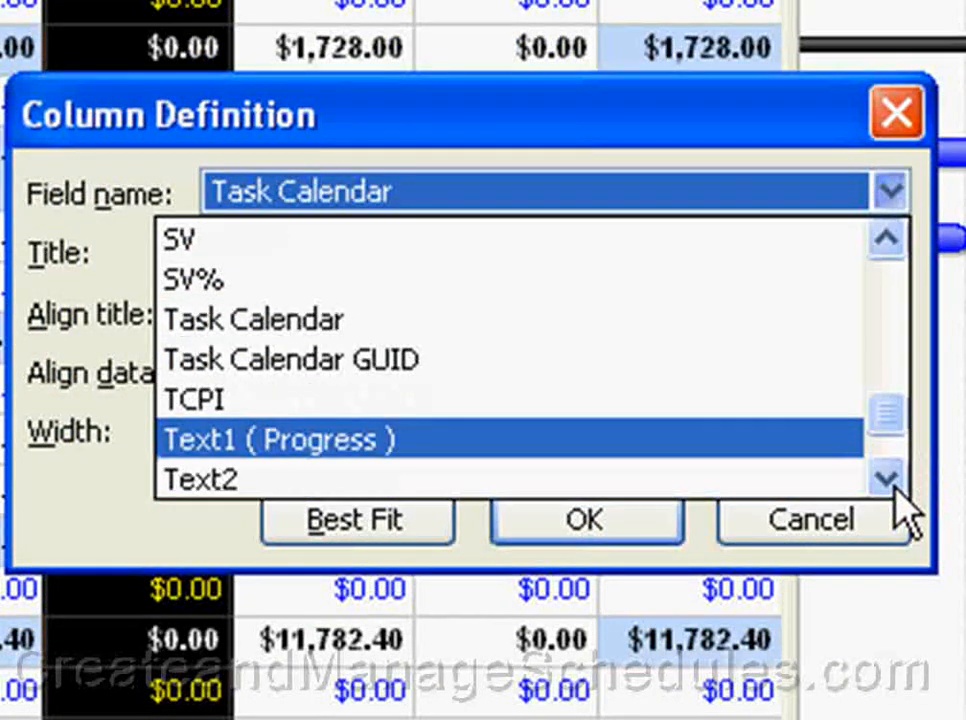
{"action": "left_click", "coordinate": [778, 482]}
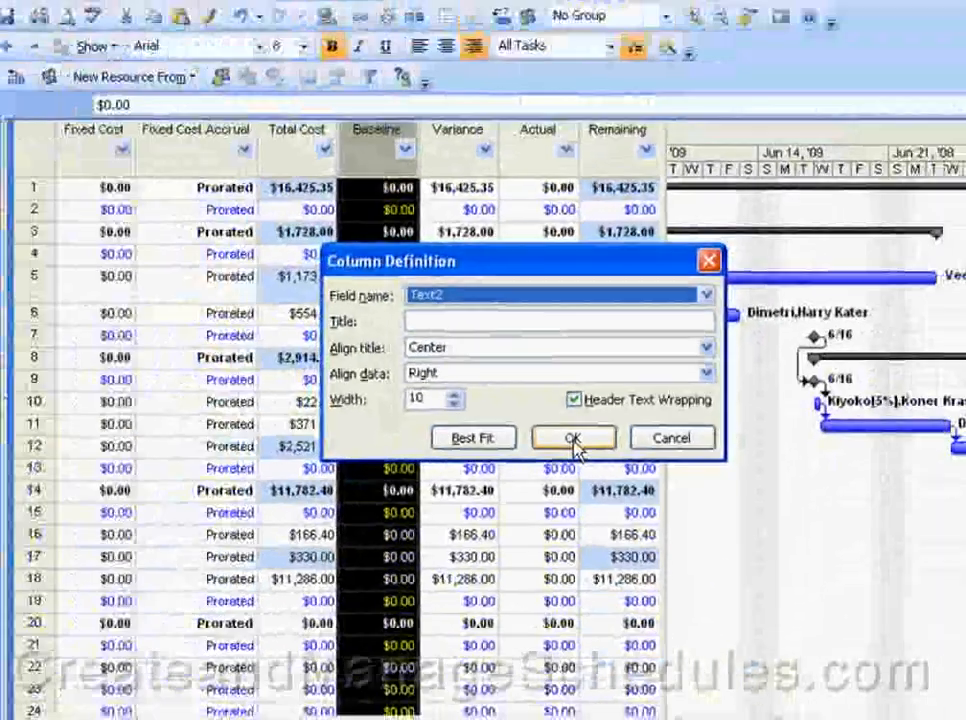
{"action": "left_click", "coordinate": [596, 488]}
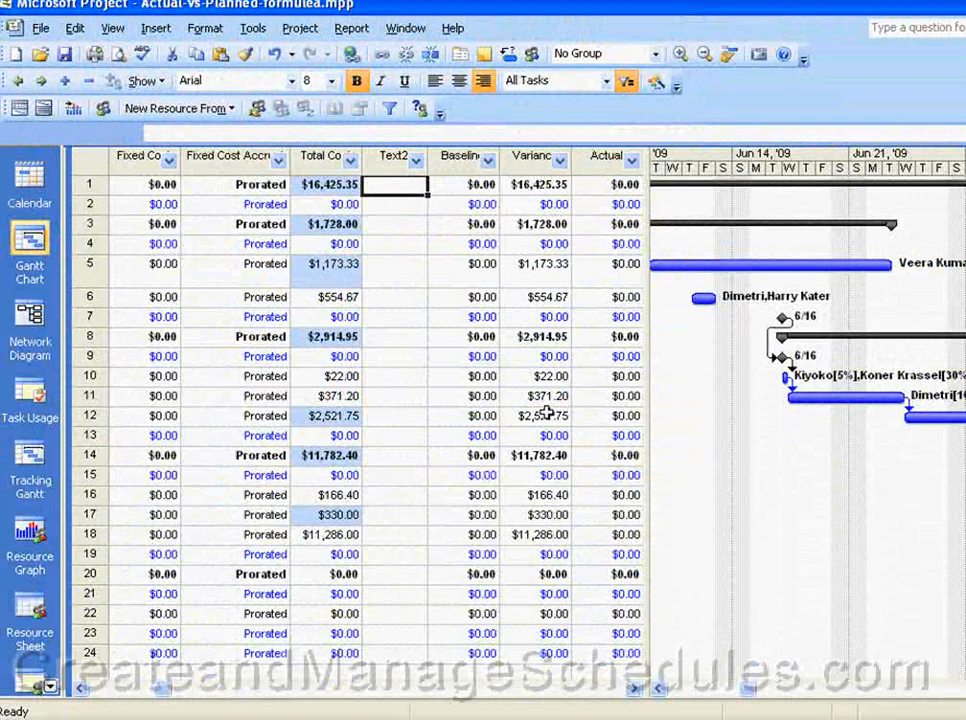
Open the formula editor for the Text2 custom field from the Text2 column
{"action": "left_click", "coordinate": [381, 164]}
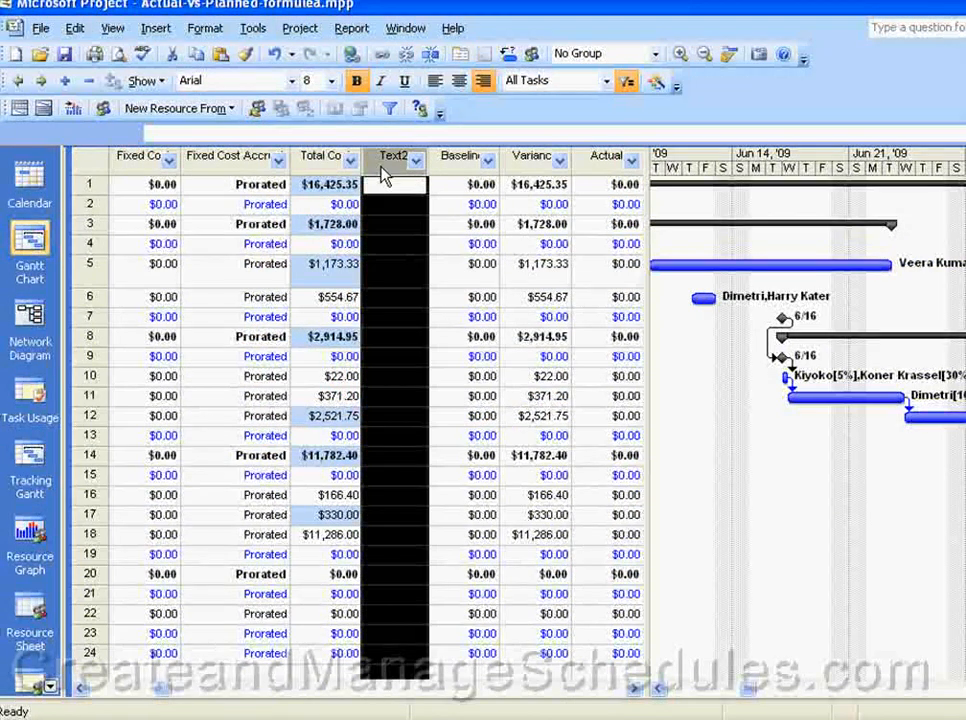
{"action": "right_click", "coordinate": [381, 170]}
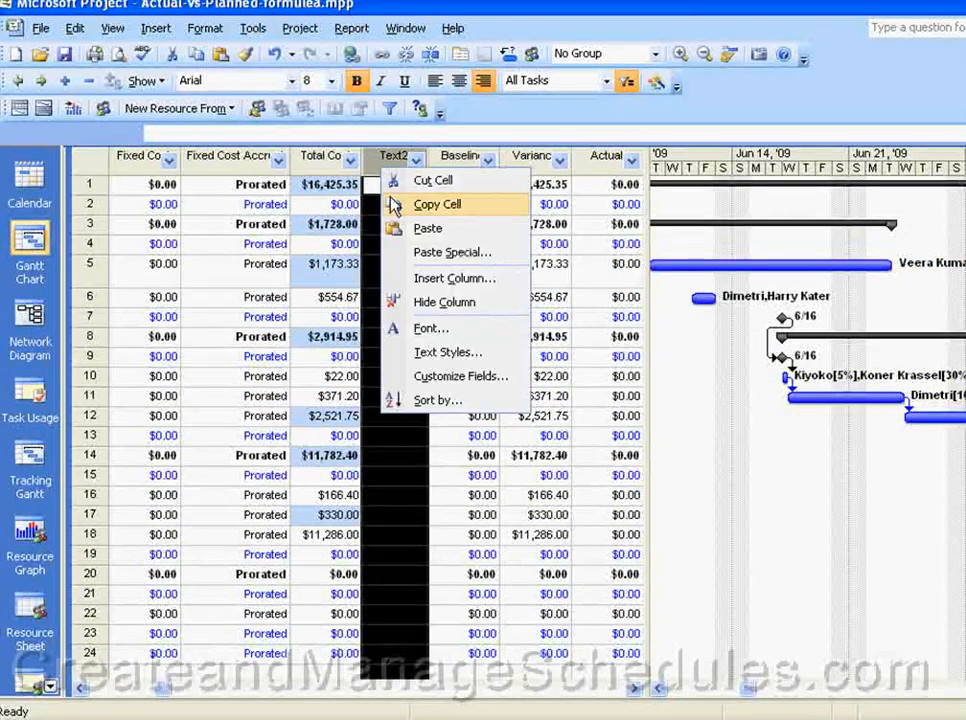
{"action": "left_click", "coordinate": [450, 377]}
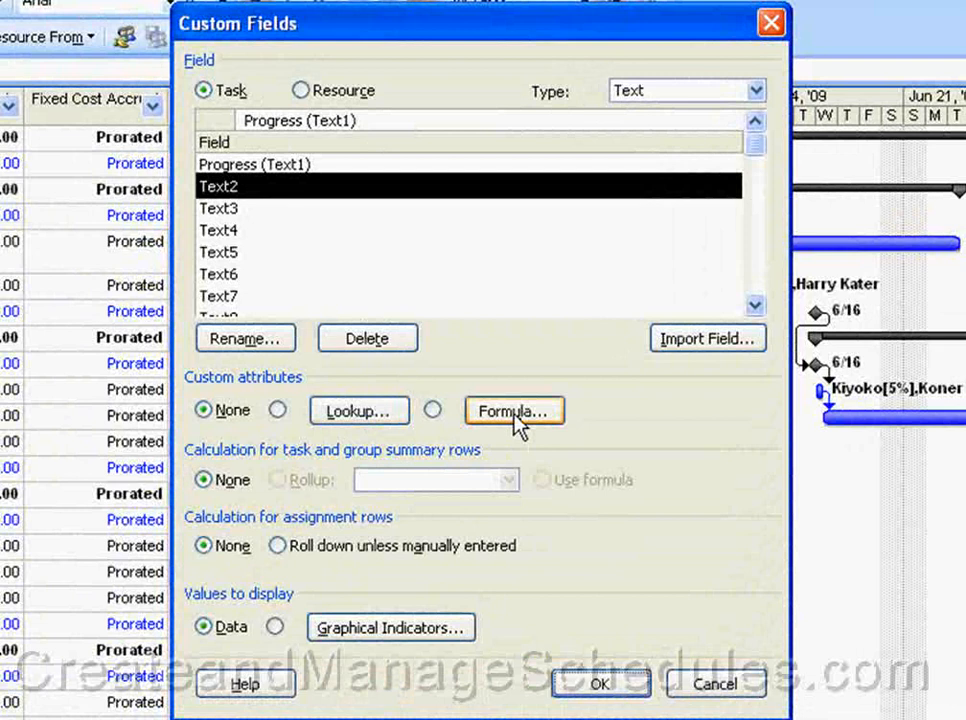
{"action": "left_click", "coordinate": [514, 414]}
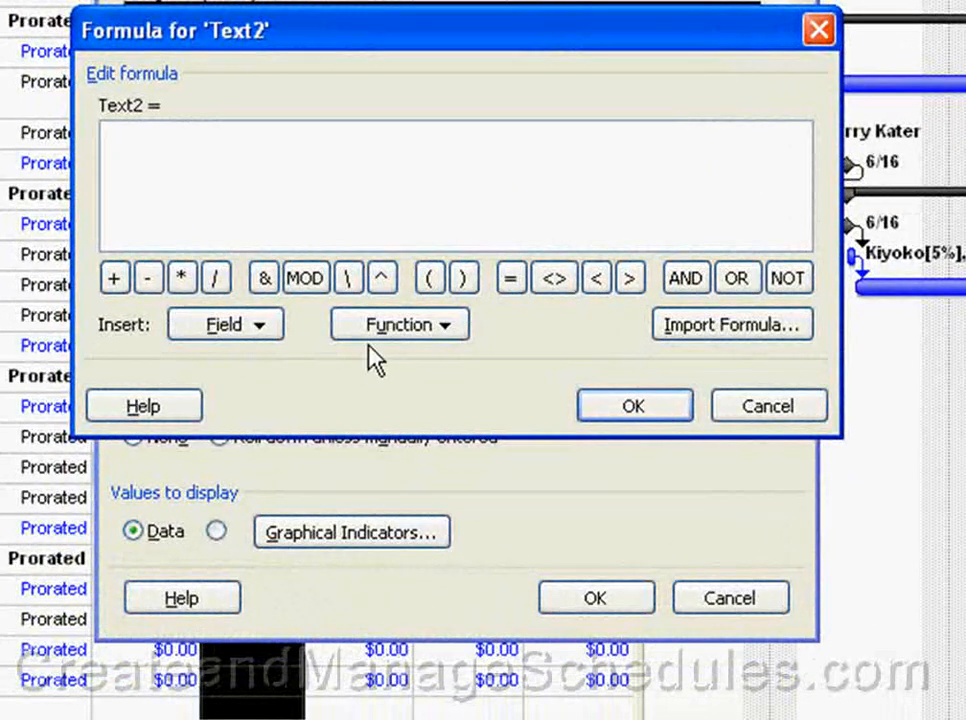
{"action": "left_click", "coordinate": [253, 345]}
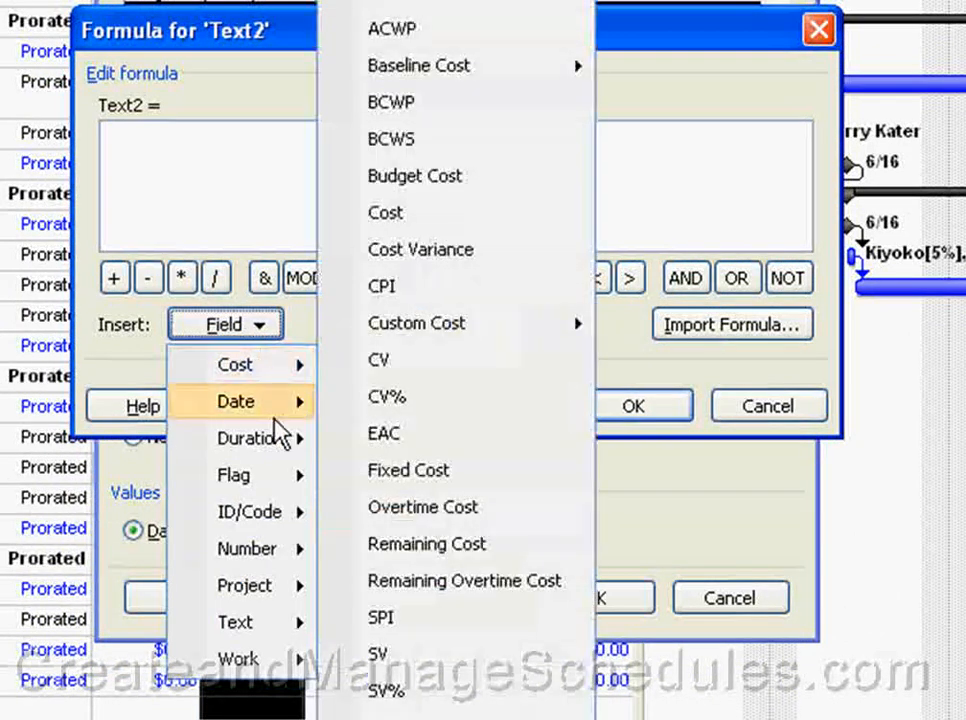
{"action": "mouse_move", "coordinate": [310, 448]}
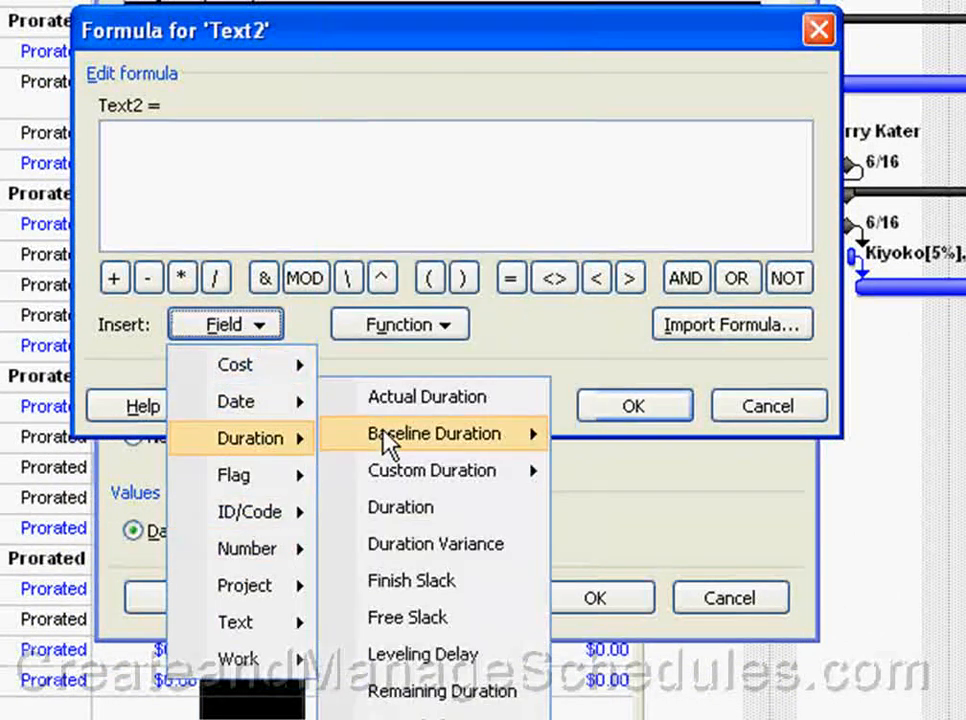
{"action": "left_click", "coordinate": [446, 332]}
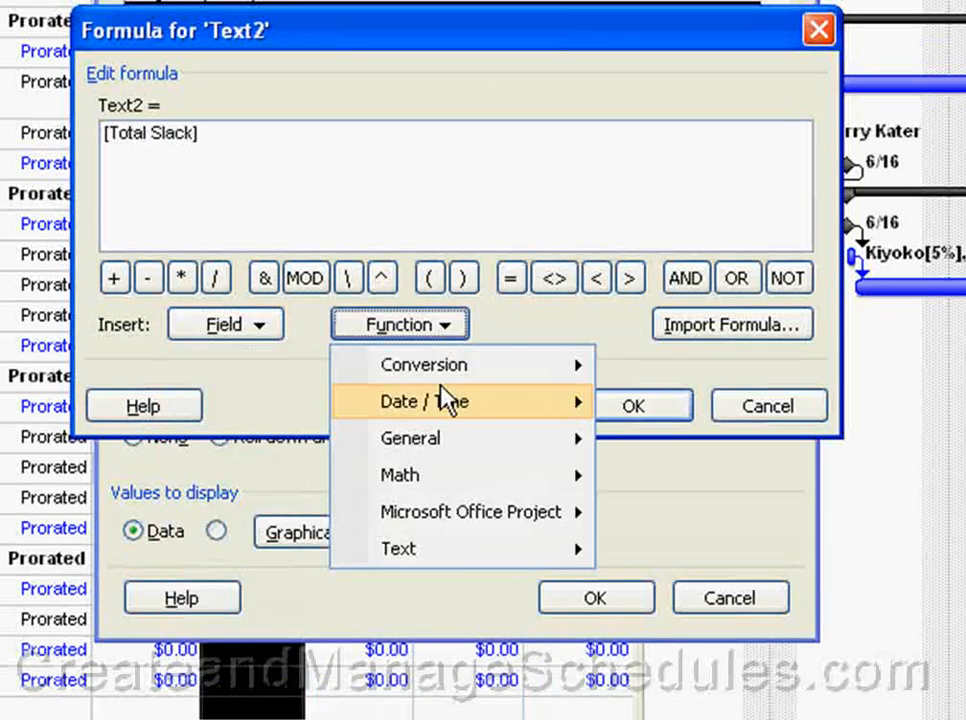
{"action": "mouse_move", "coordinate": [455, 462]}
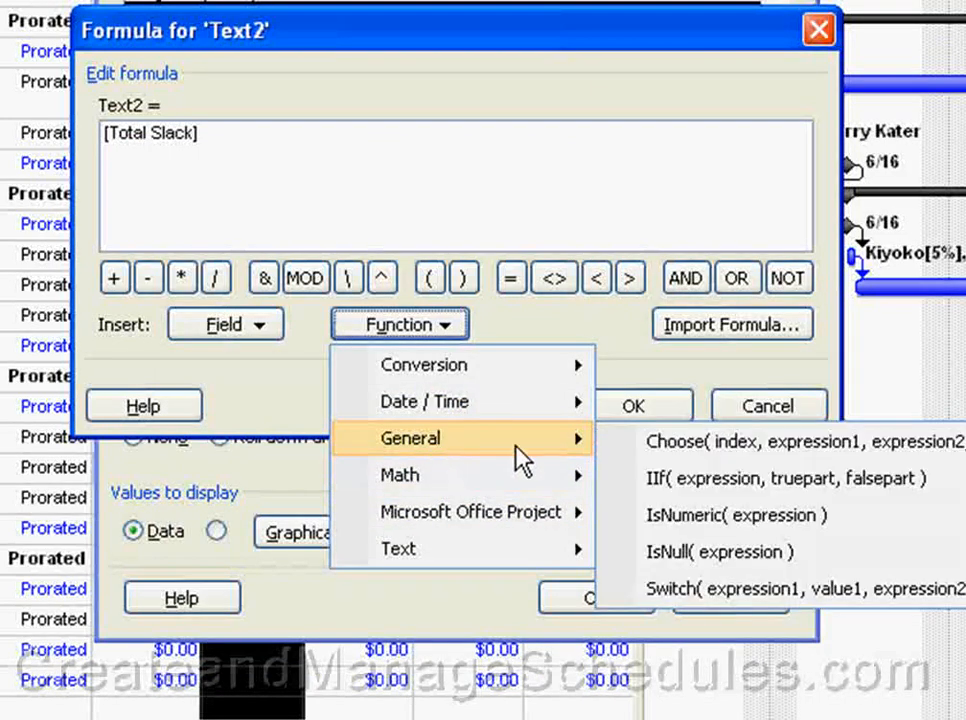
{"action": "left_click", "coordinate": [660, 478]}
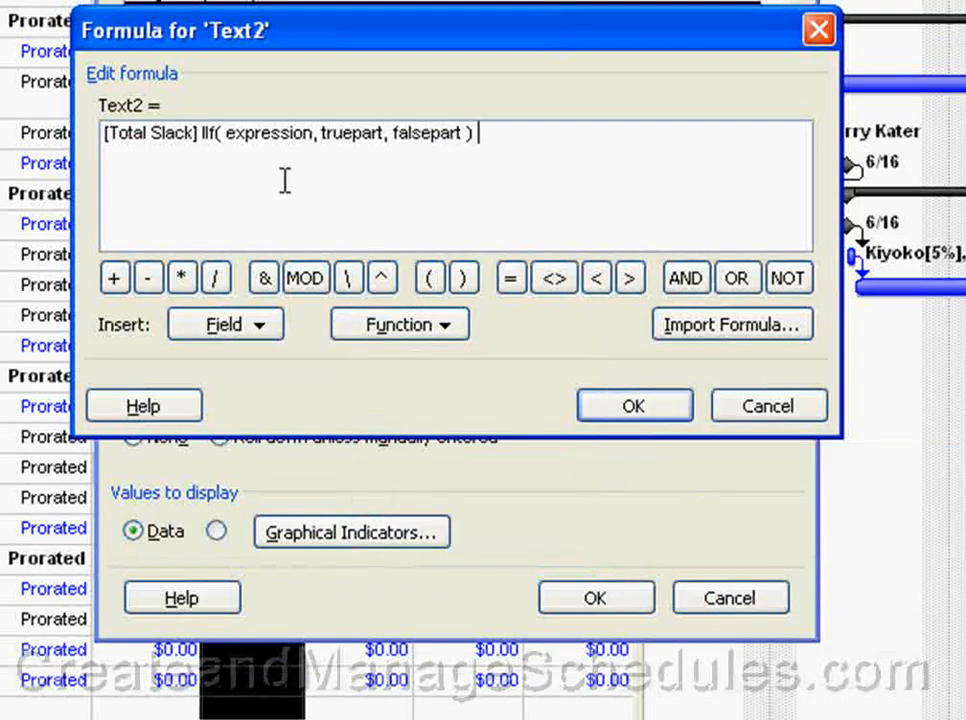
{"action": "left_click_drag", "start_coordinate": [491, 168], "coordinate": [86, 100]}
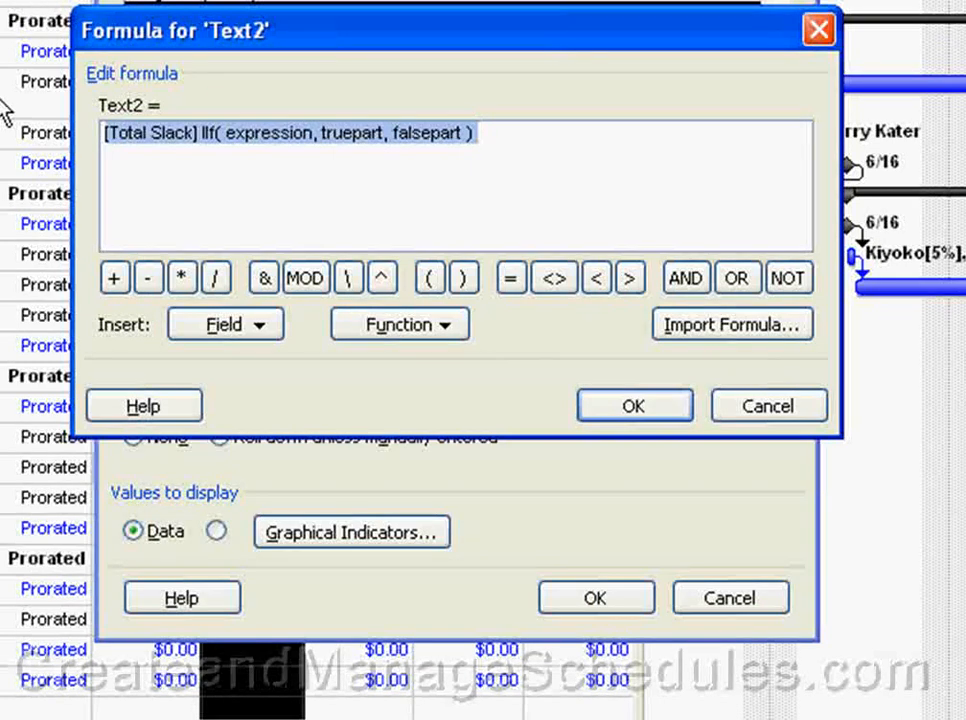
{"action": "key", "text": "Delete"}
Insert the general IIf function into the Text2 formula and replace its expression with [Cost] > 10000
{"action": "left_click", "coordinate": [425, 345]}
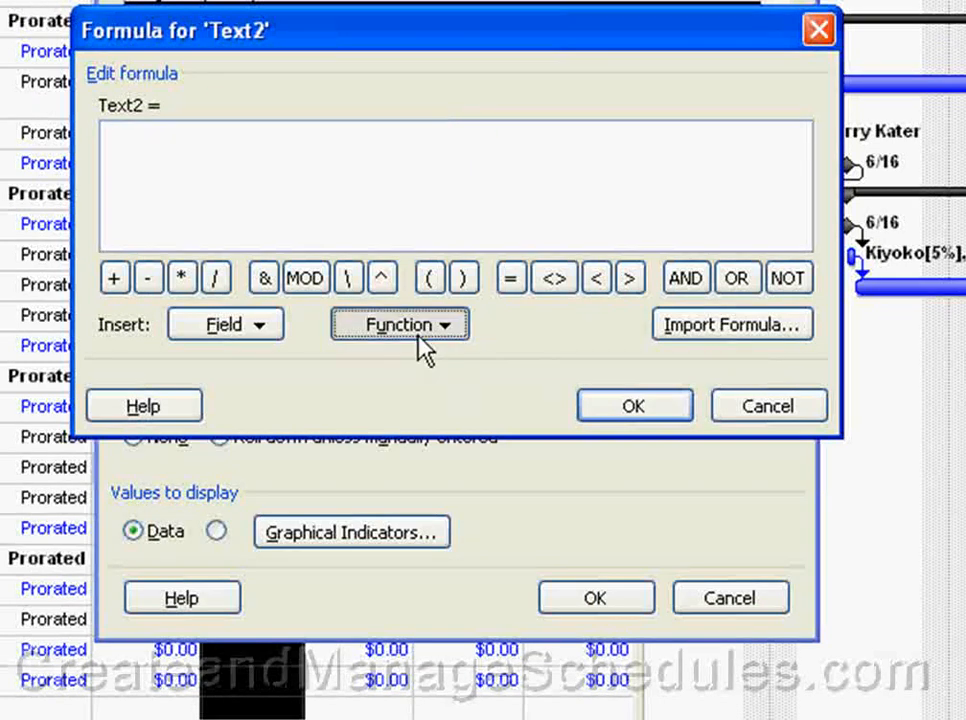
{"action": "mouse_move", "coordinate": [427, 440]}
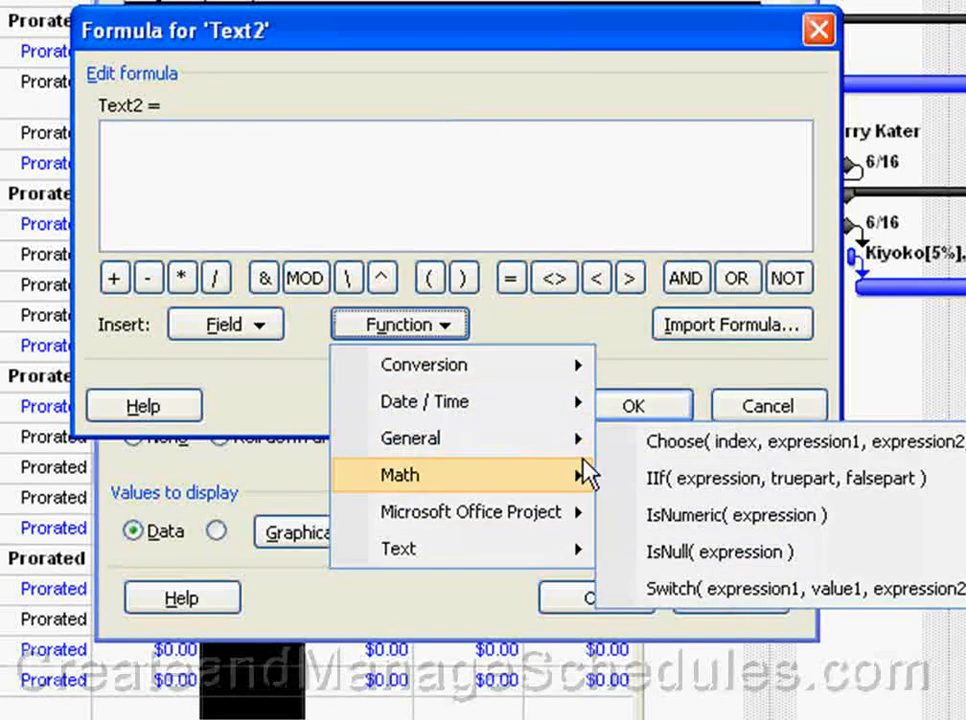
{"action": "left_click", "coordinate": [655, 481]}
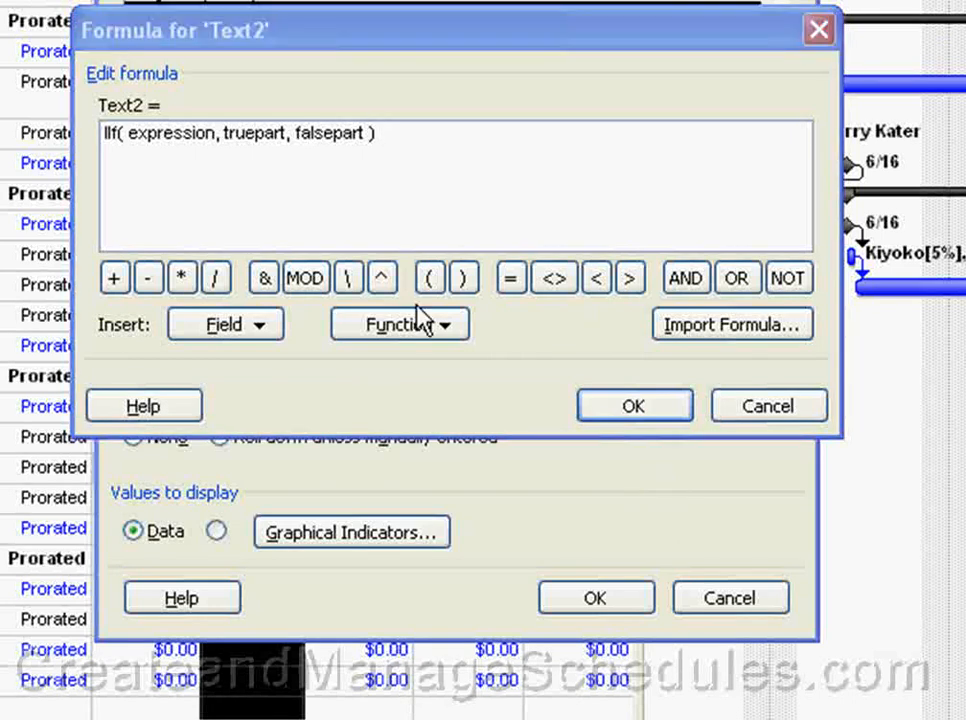
{"action": "double_click", "coordinate": [163, 133]}
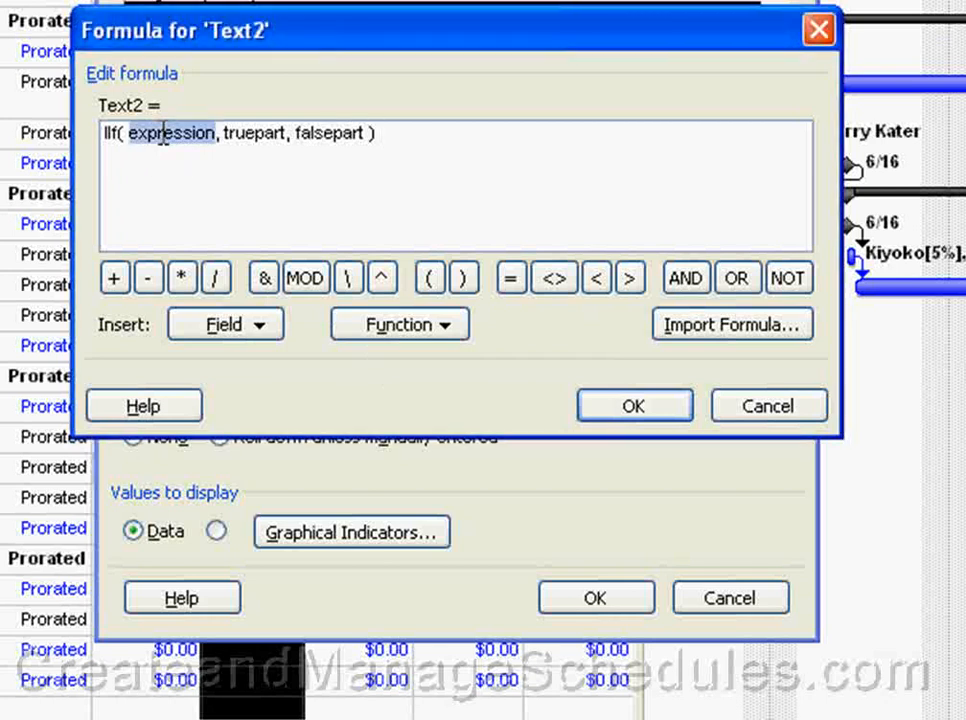
{"action": "left_click", "coordinate": [251, 328]}
{"action": "mouse_move", "coordinate": [262, 372]}
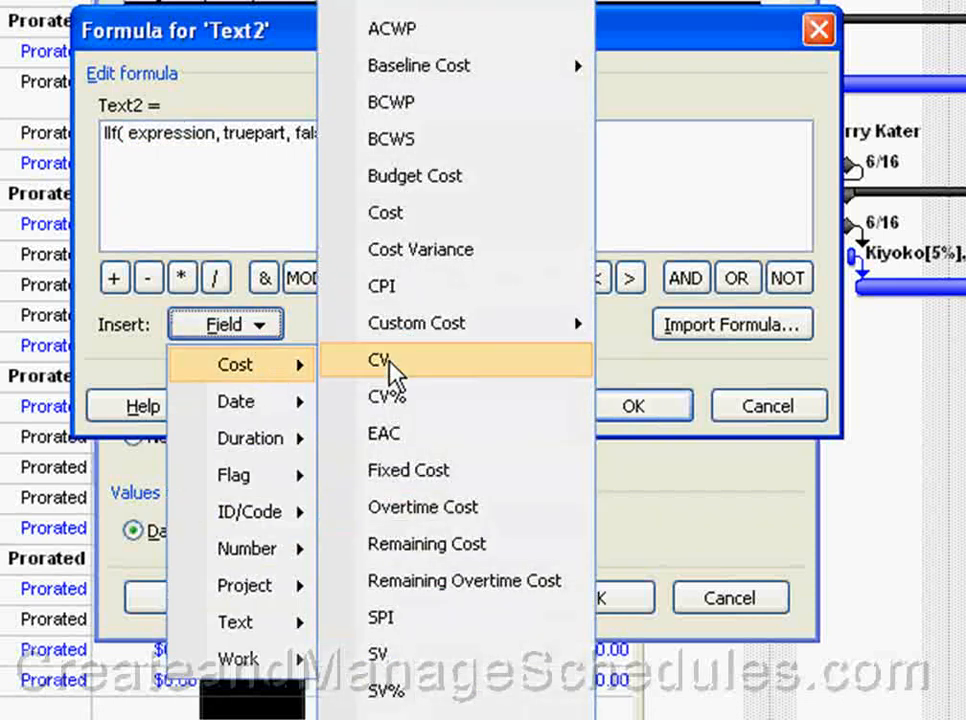
{"action": "left_click", "coordinate": [381, 214]}
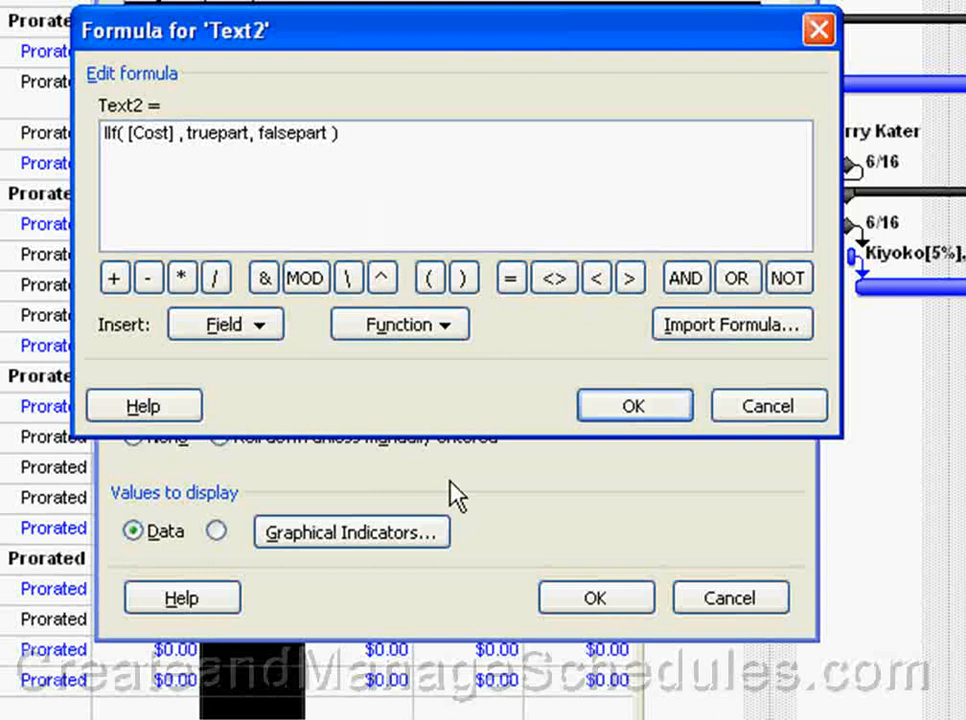
{"action": "left_click", "coordinate": [630, 279]}
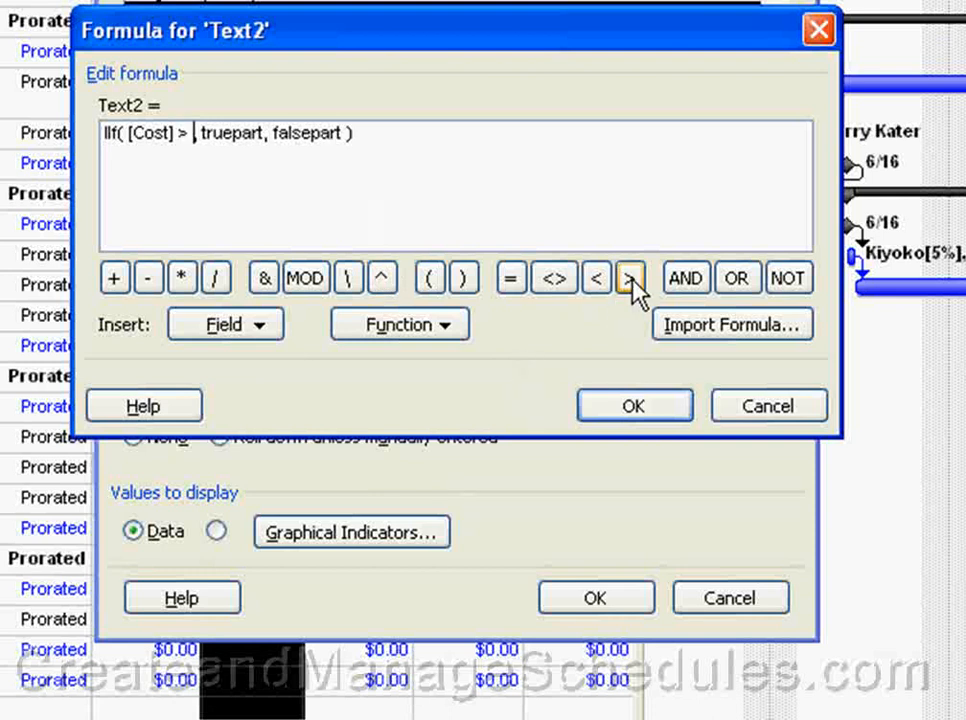
{"action": "type", "text": "10"}
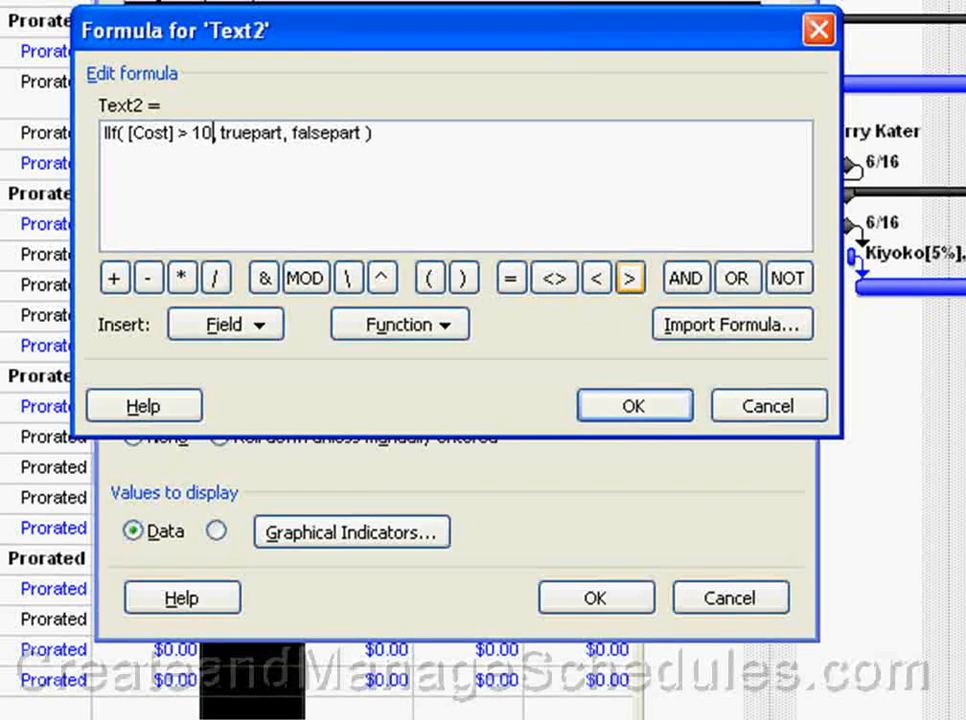
{"action": "type", "text": "000"}
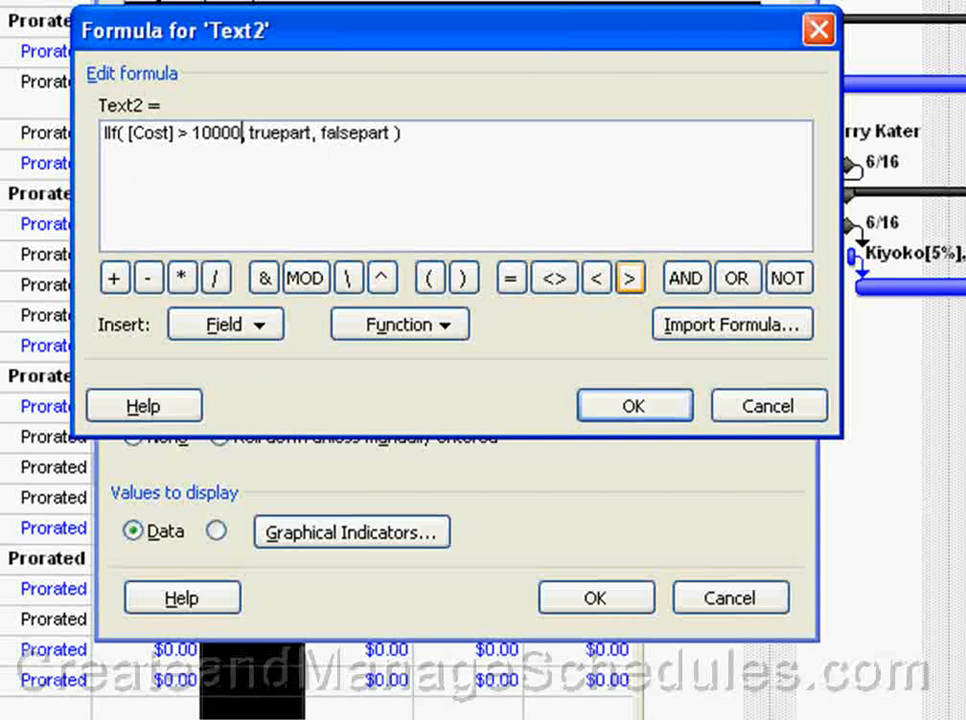
Replace the IIf formula's truepart with the [Cost] field and its falsepart with the text "Low"
{"action": "double_click", "coordinate": [273, 135]}
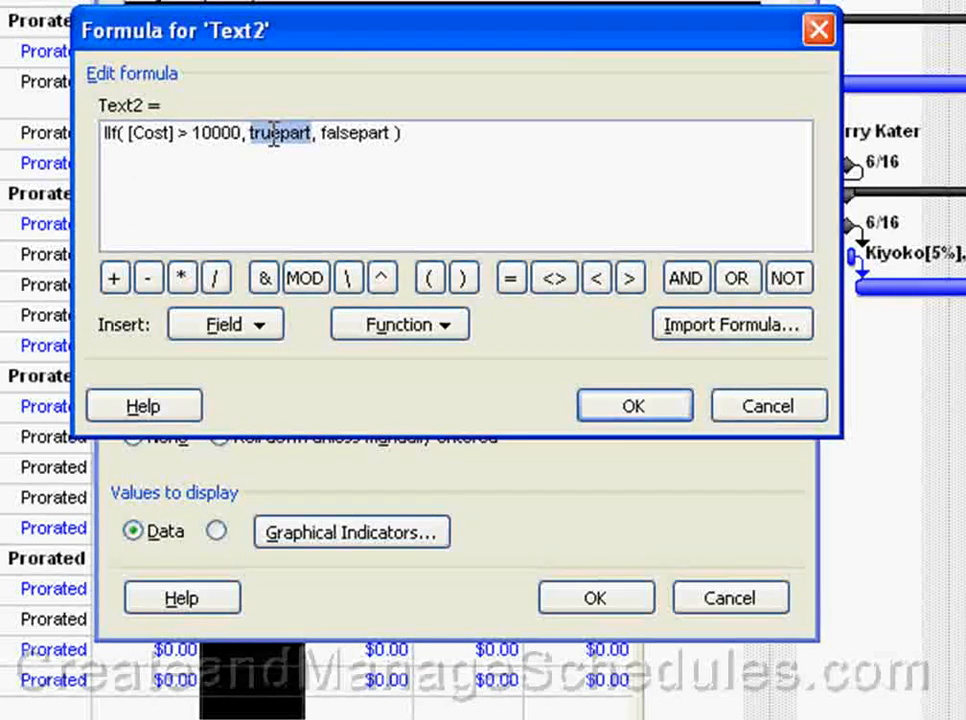
{"action": "left_click", "coordinate": [254, 330]}
{"action": "mouse_move", "coordinate": [300, 368]}
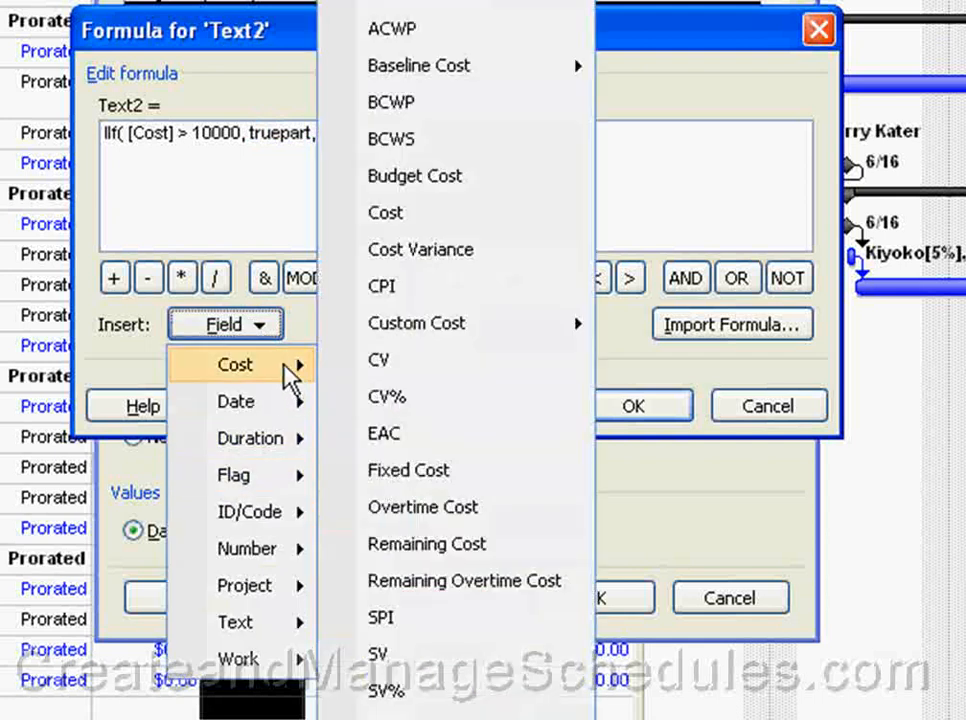
{"action": "left_click", "coordinate": [398, 214]}
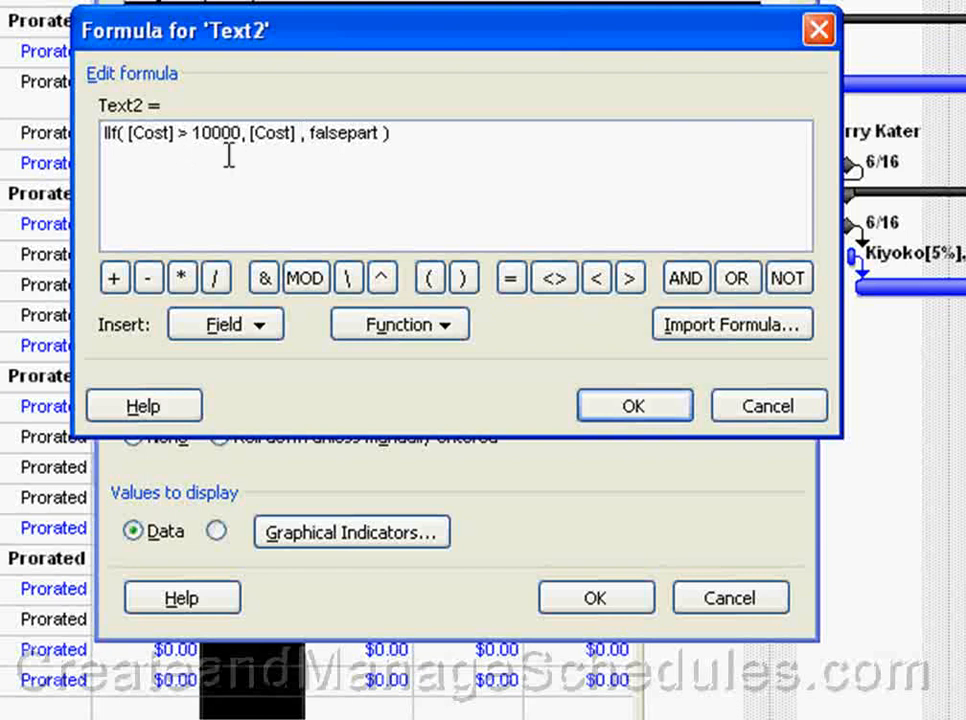
{"action": "left_click", "coordinate": [168, 133]}
{"action": "double_click", "coordinate": [347, 133]}
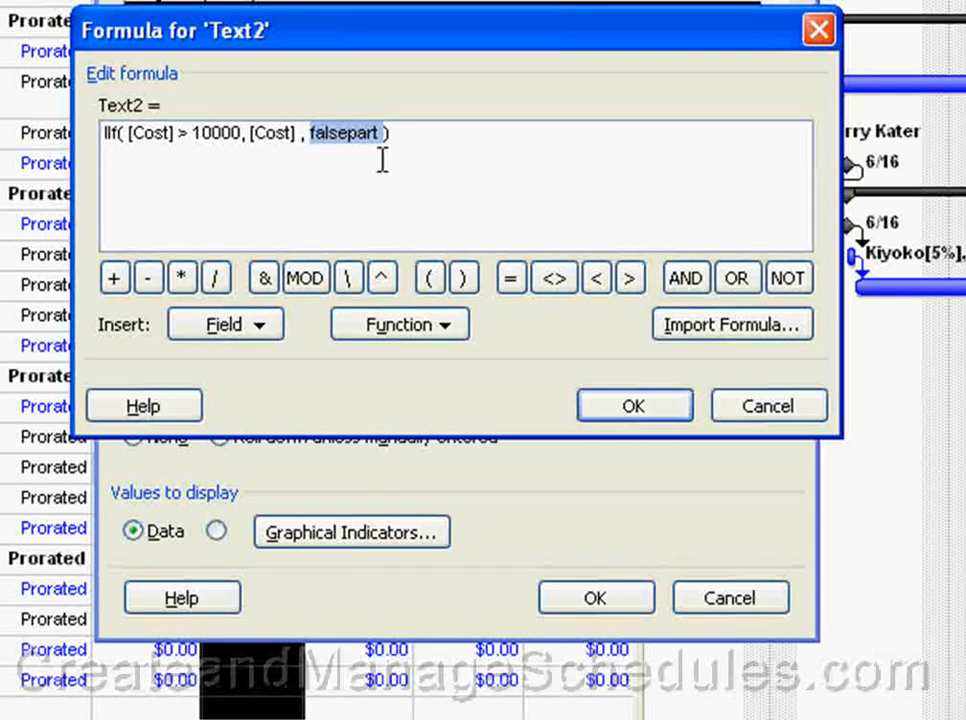
{"action": "type", "text": "\""}
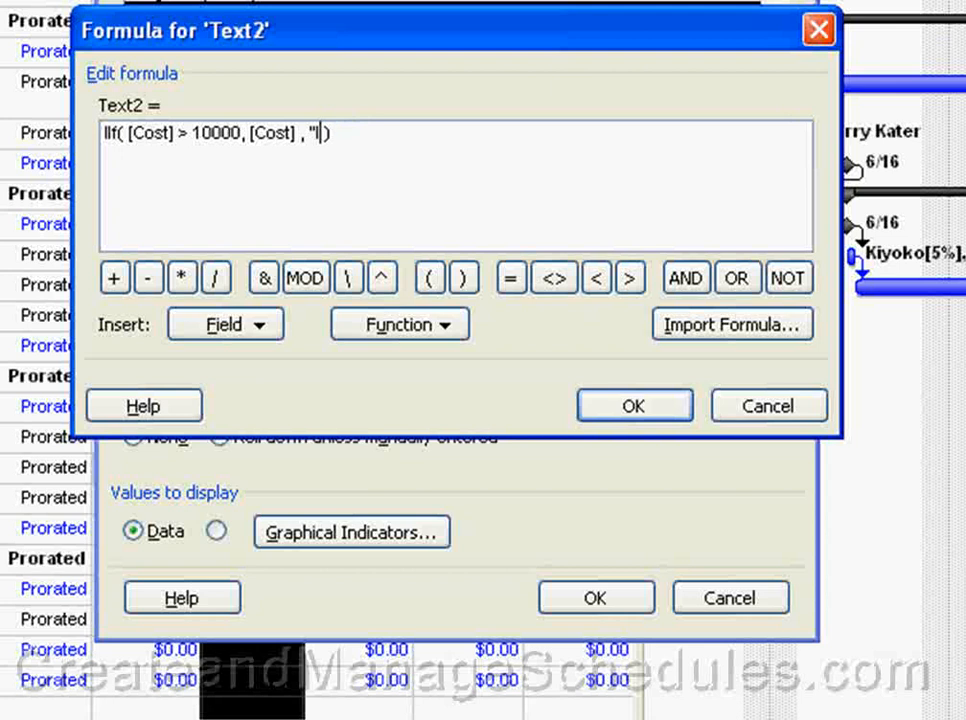
{"action": "type", "text": "Low"}
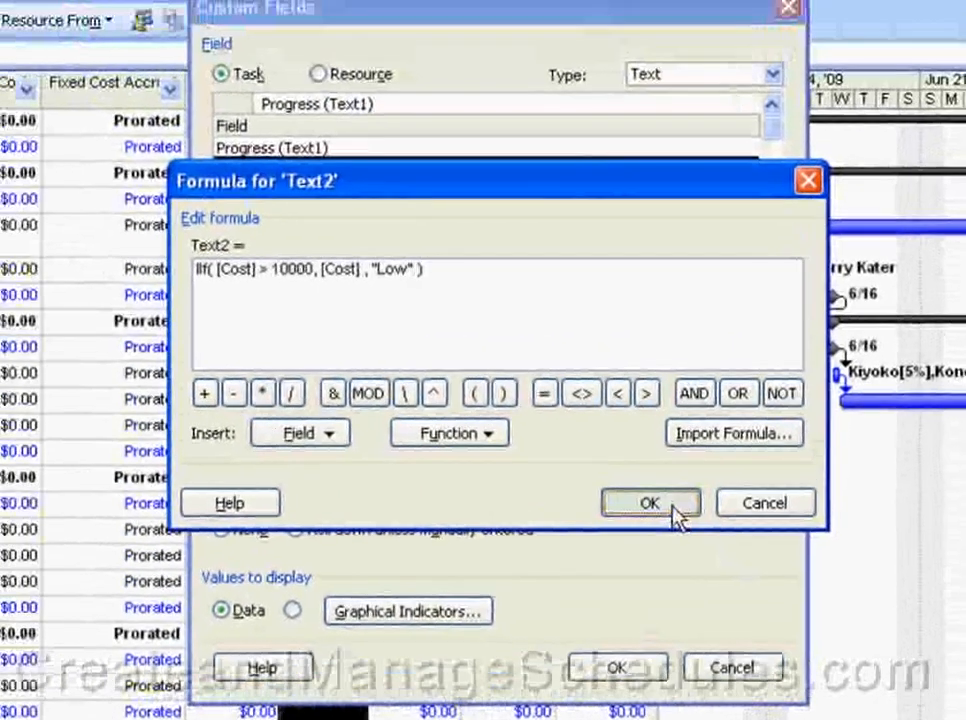
Apply the Text2 formula, replacing the field's existing data, and widen the table area to show the Remaining column
{"action": "left_click", "coordinate": [650, 414]}
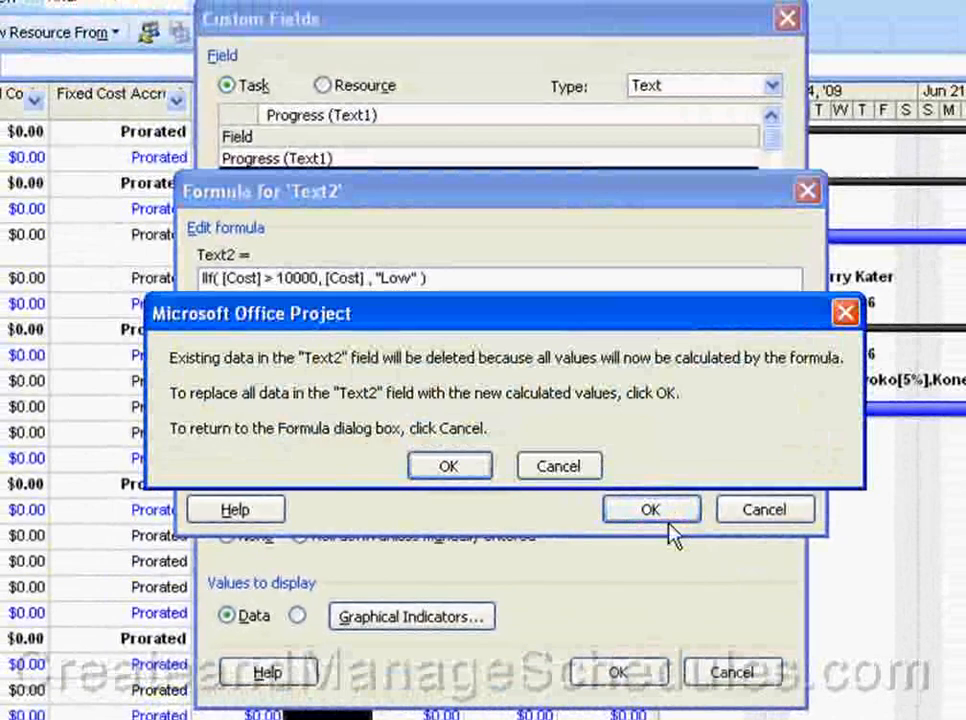
{"action": "left_click", "coordinate": [451, 470]}
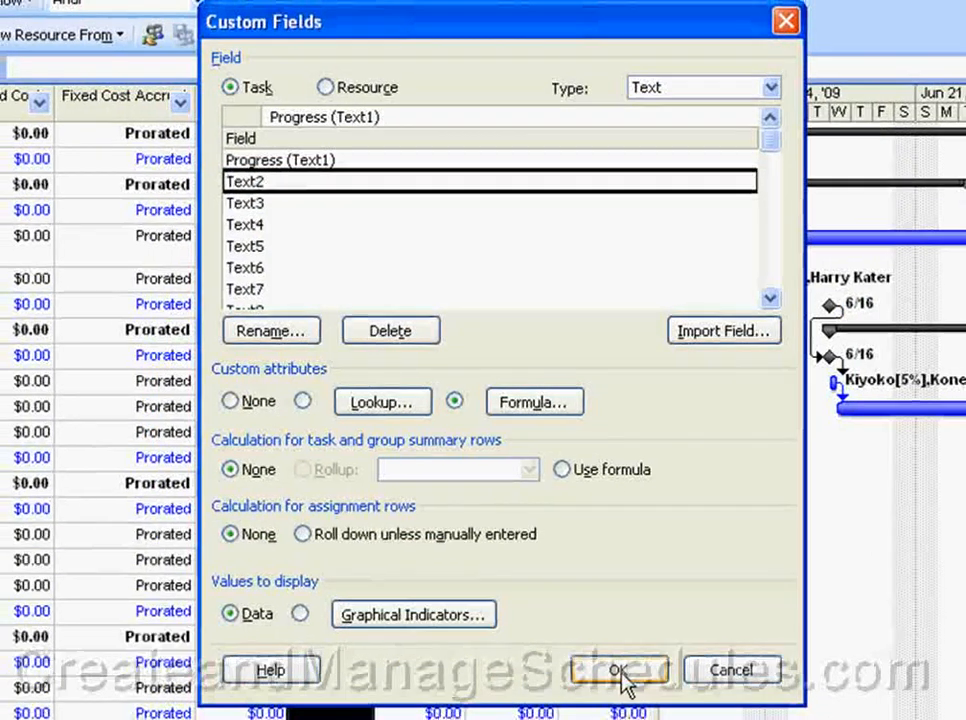
{"action": "left_click", "coordinate": [618, 670]}
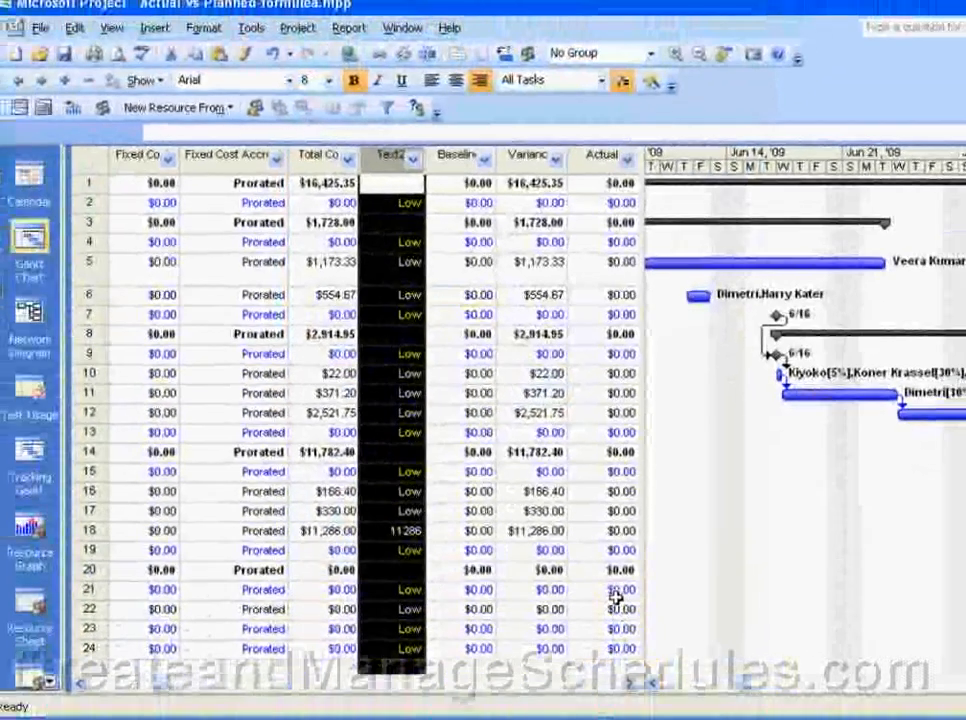
{"action": "left_click_drag", "start_coordinate": [646, 452], "coordinate": [755, 461]}
{"action": "left_click", "coordinate": [462, 412]}
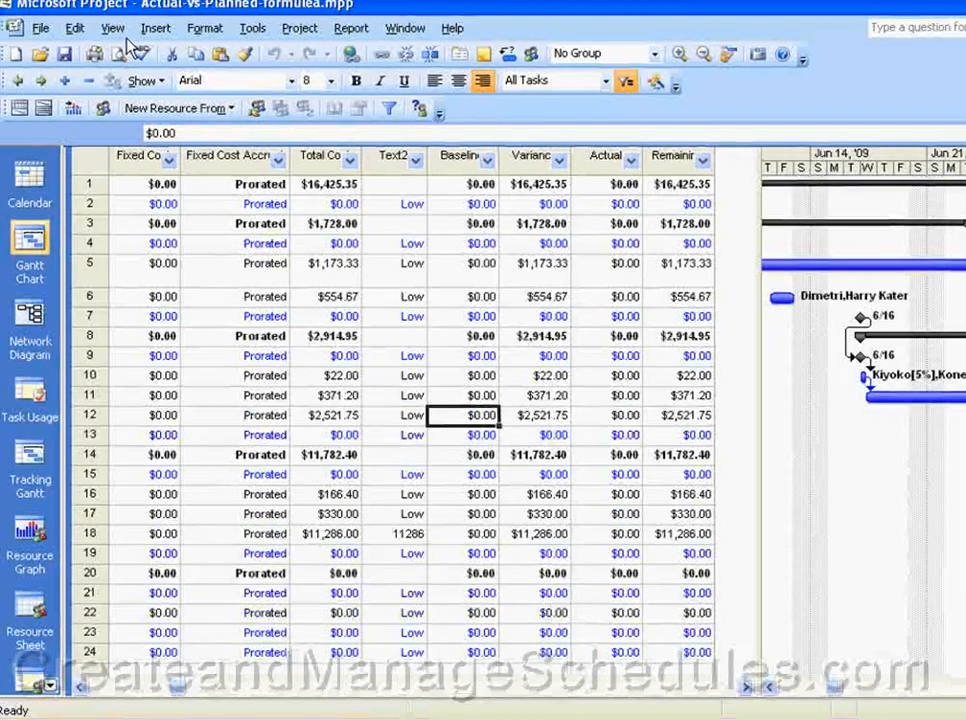
Create a new task table and name it Cost Stoplight
{"action": "left_click", "coordinate": [118, 30]}
{"action": "mouse_move", "coordinate": [200, 346]}
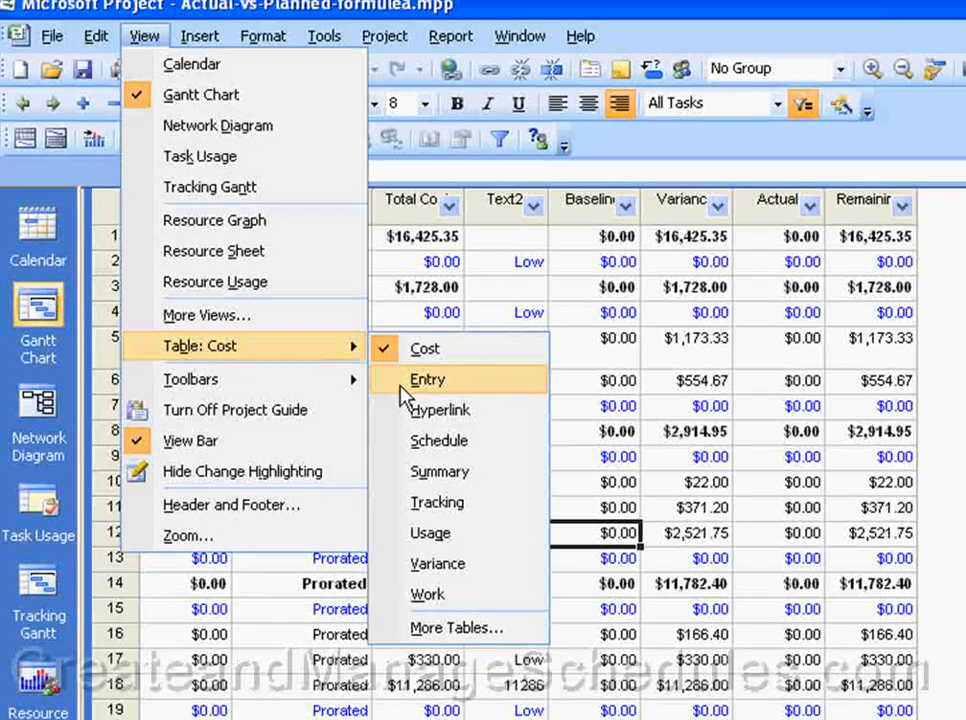
{"action": "left_click", "coordinate": [455, 628]}
{"action": "left_click", "coordinate": [485, 370]}
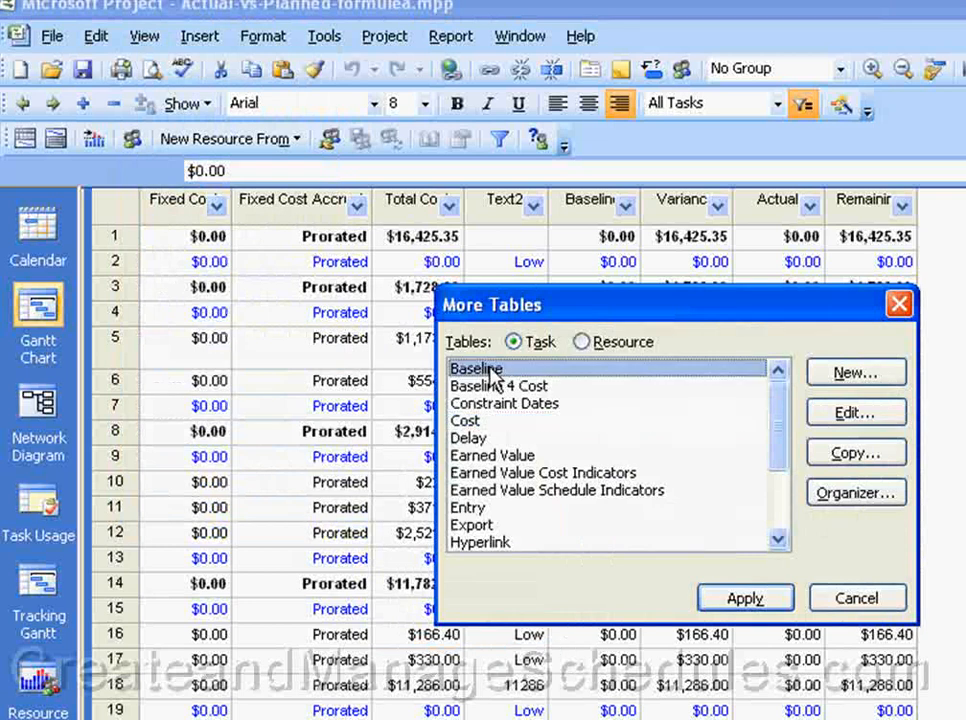
{"action": "left_click", "coordinate": [822, 372]}
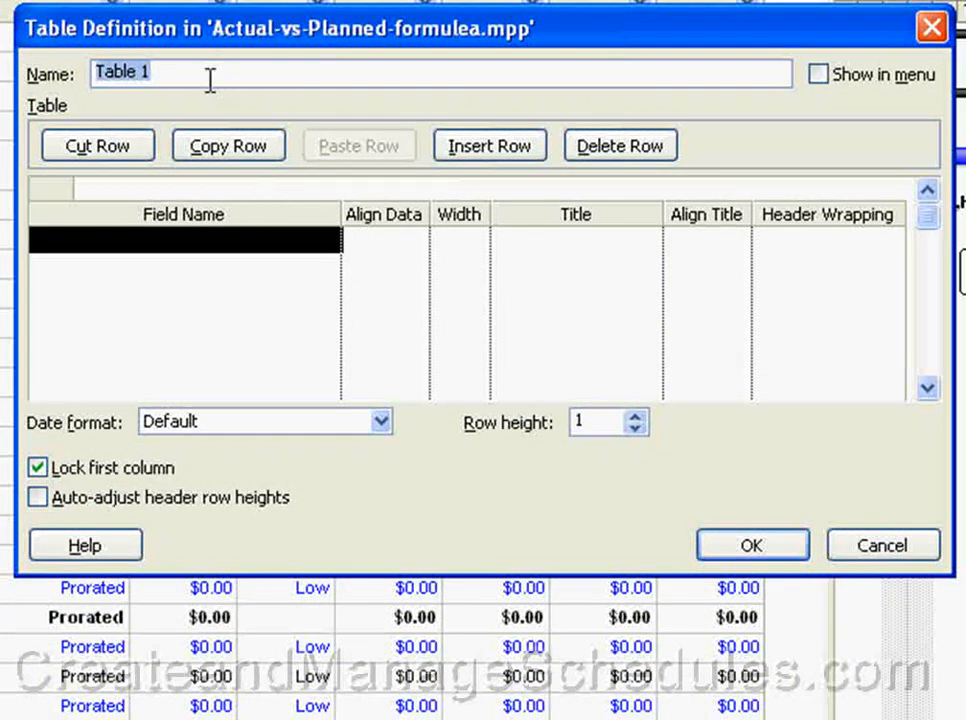
{"action": "type", "text": "Cost"}
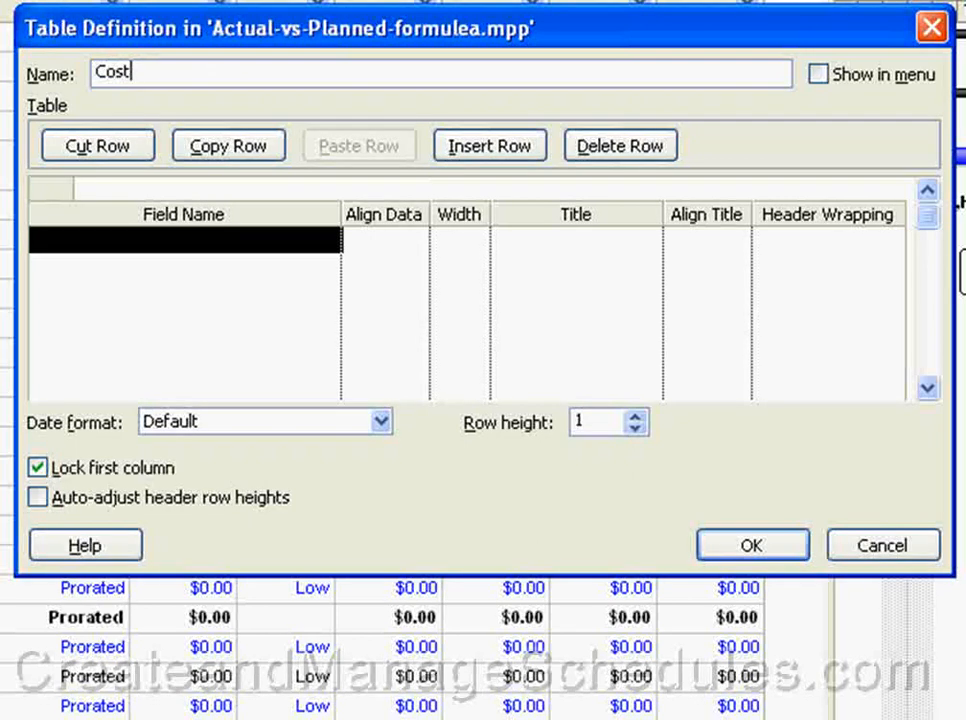
{"action": "type", "text": " Stoplight"}
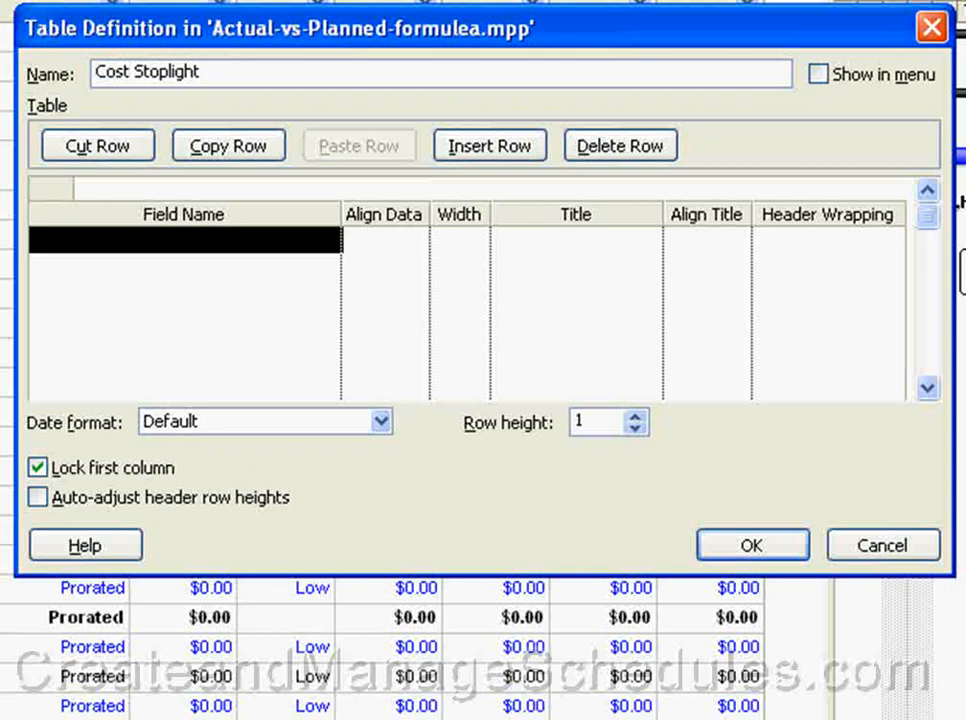
{"action": "key", "text": "shift+Home"}
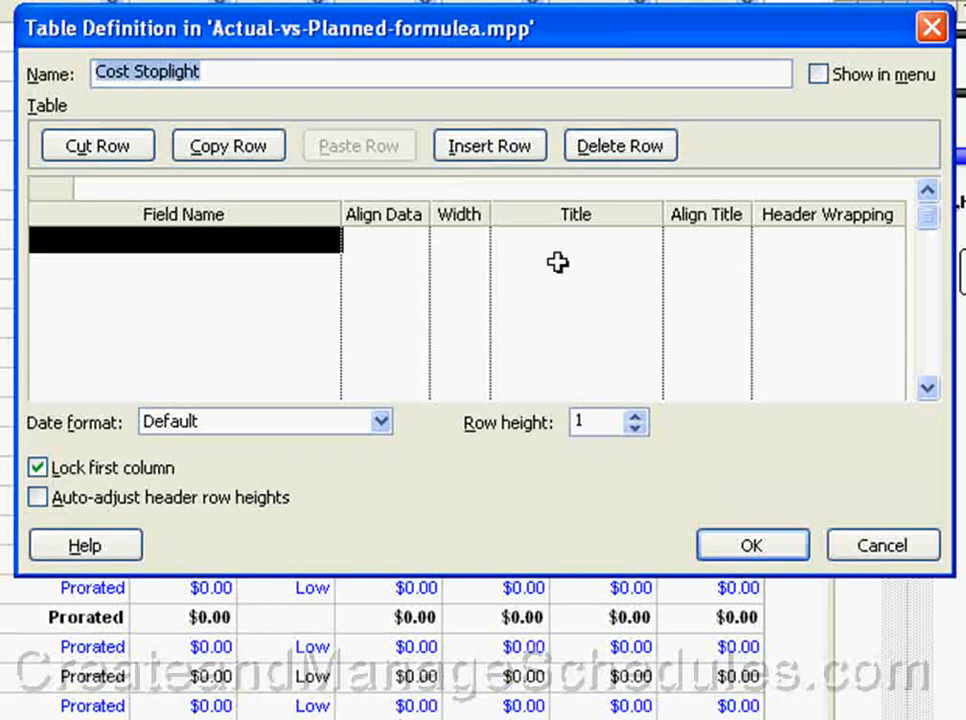
Add the ID and Name fields as the first two rows of the Cost Stoplight table definition
{"action": "left_click", "coordinate": [274, 236]}
{"action": "left_click", "coordinate": [330, 241]}
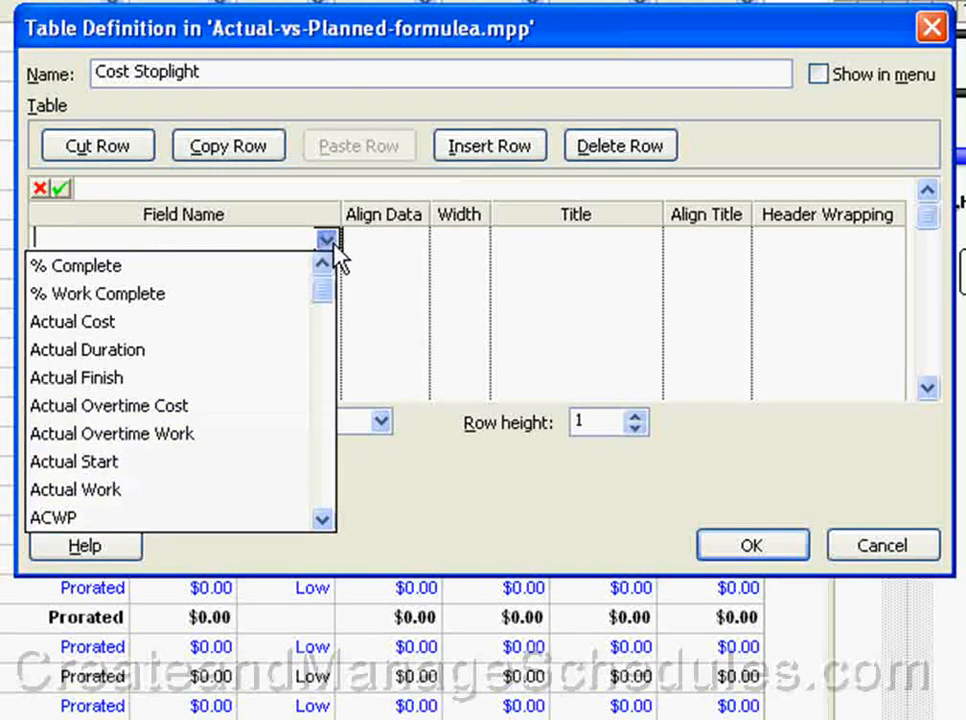
{"action": "type", "text": "i"}
{"action": "left_click", "coordinate": [270, 265]}
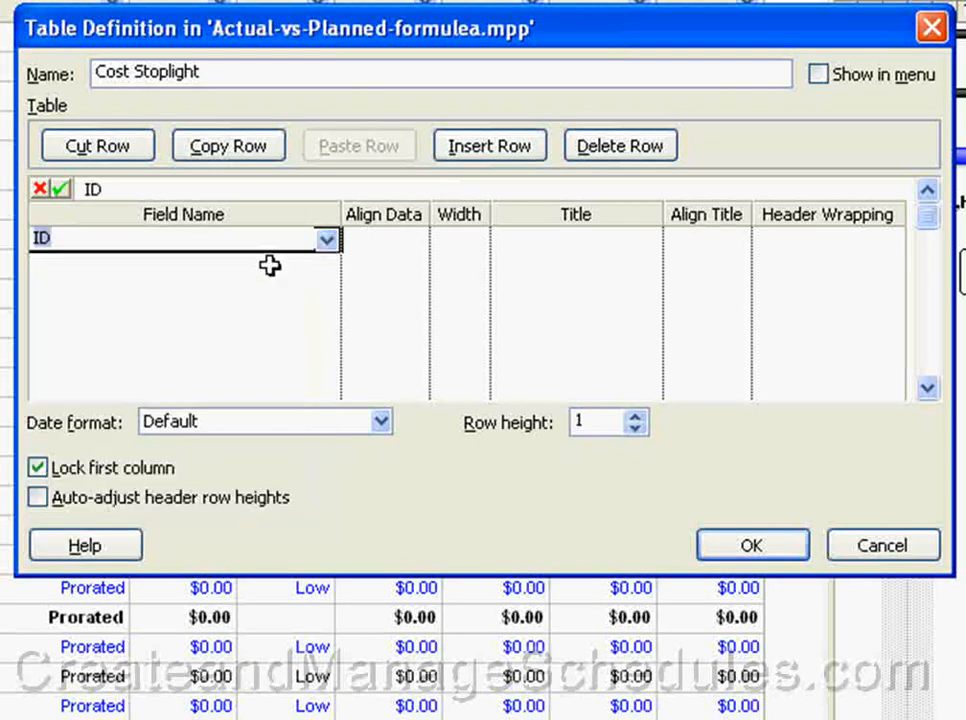
{"action": "key", "text": "Return"}
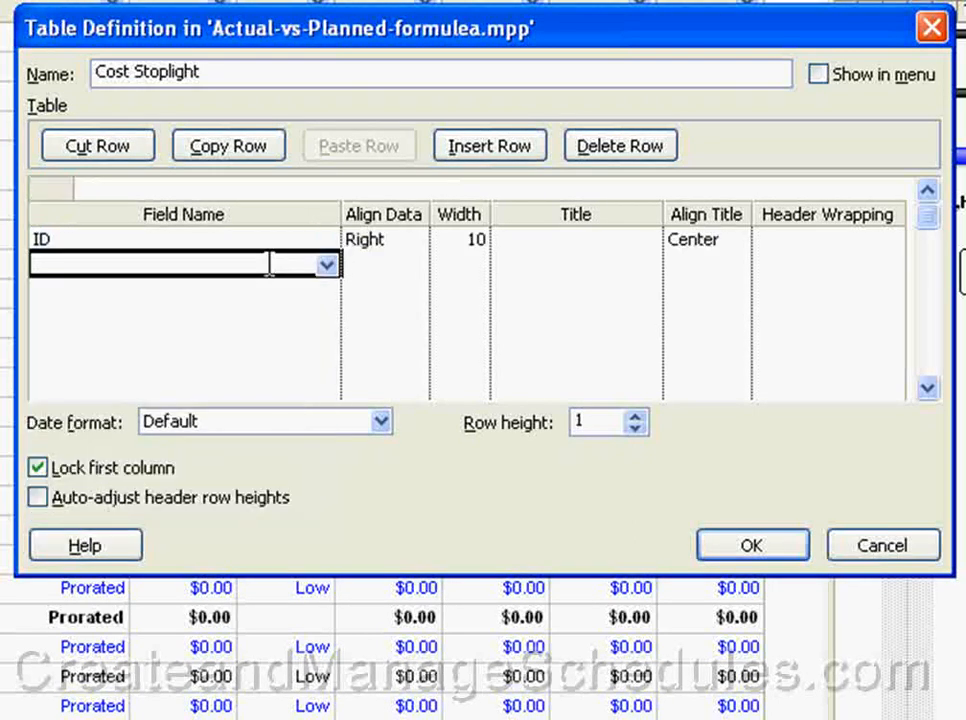
{"action": "type", "text": "name"}
{"action": "key", "text": "Return"}
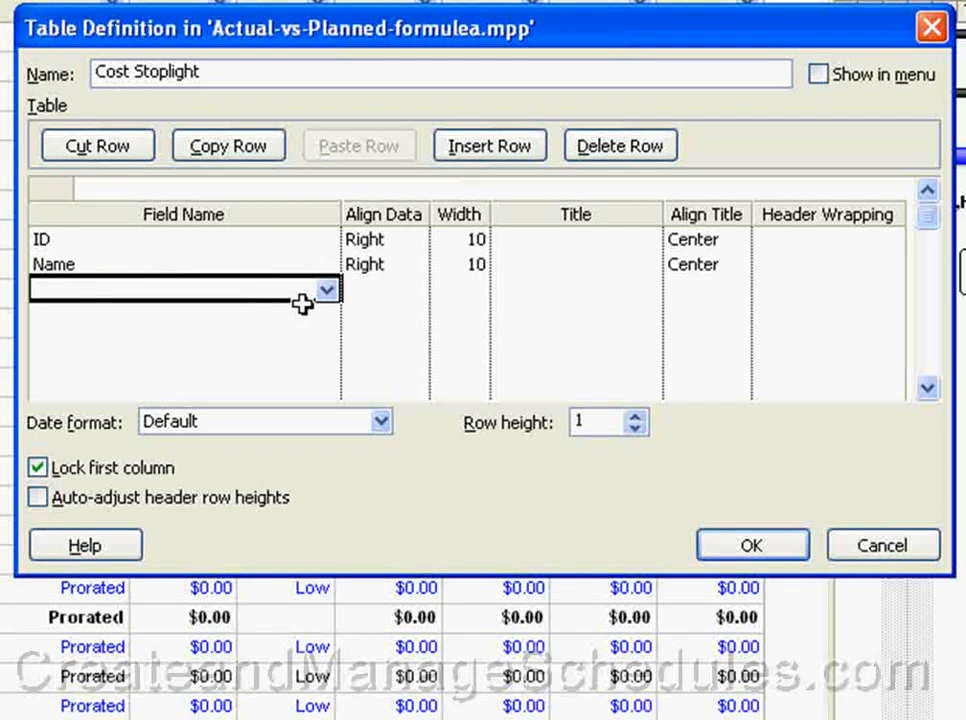
Add the Cost1 and Cost fields below Name in the Cost Stoplight table definition
{"action": "left_click", "coordinate": [326, 292]}
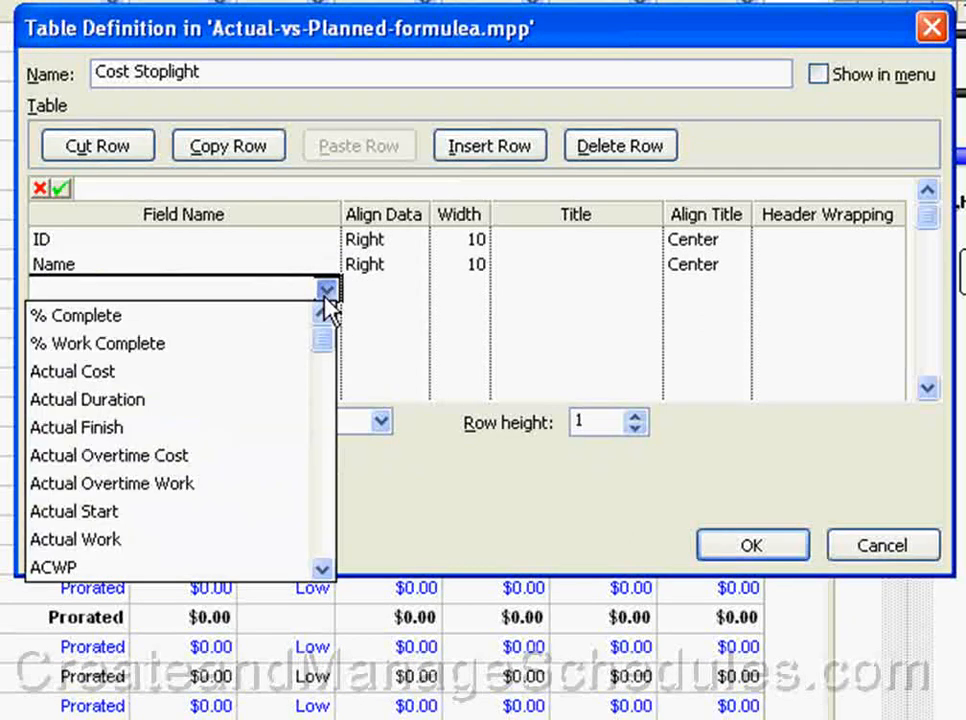
{"action": "type", "text": "c"}
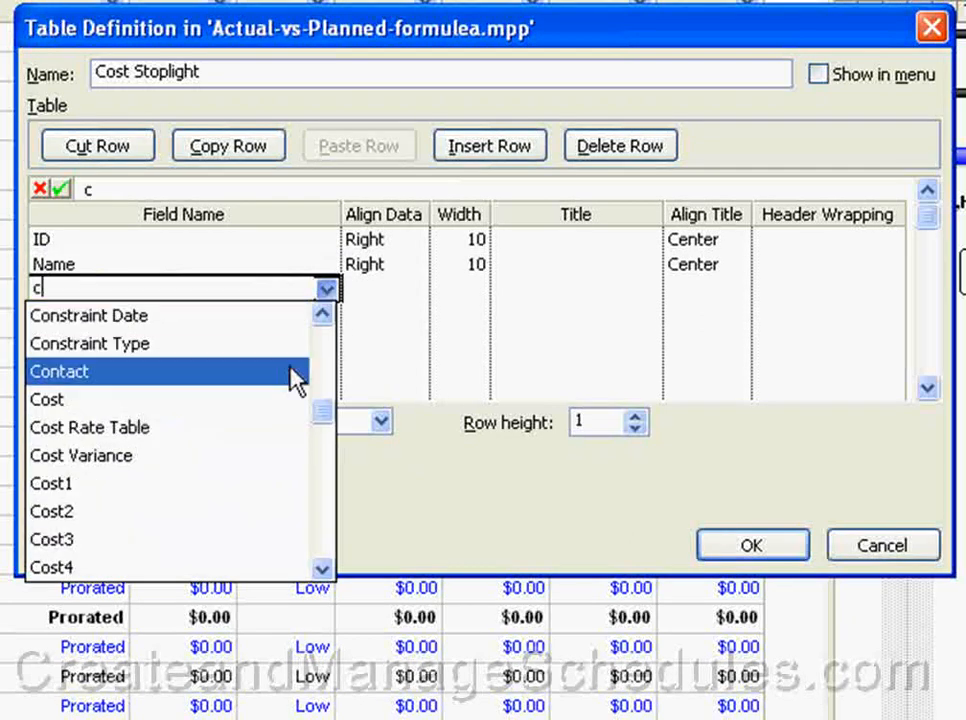
{"action": "left_click", "coordinate": [232, 485]}
{"action": "key", "text": "Return"}
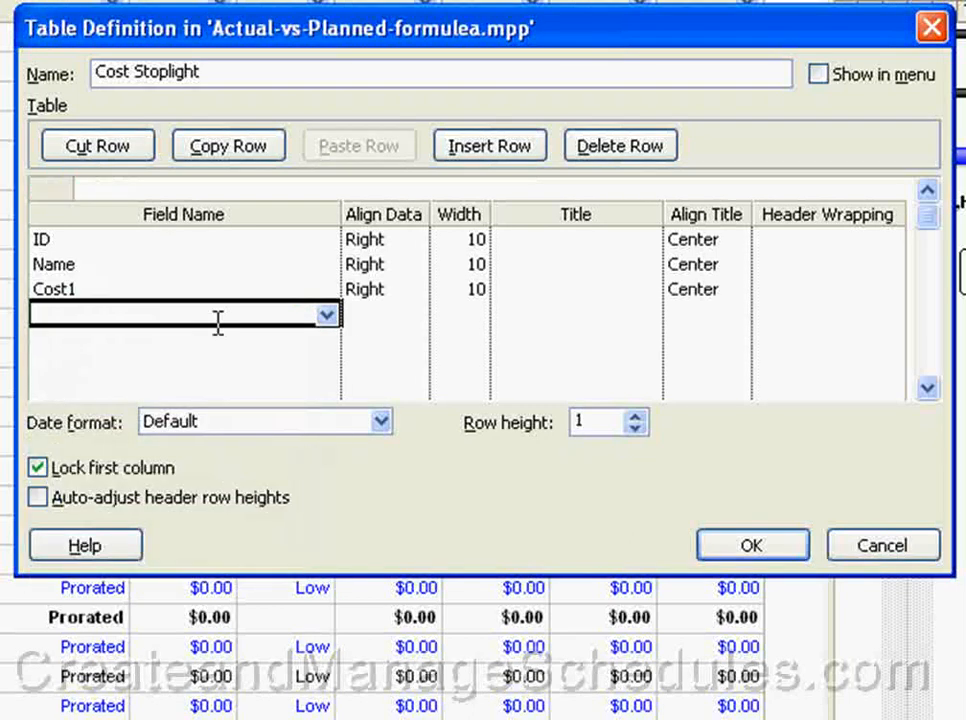
{"action": "left_click", "coordinate": [326, 314]}
{"action": "type", "text": "c"}
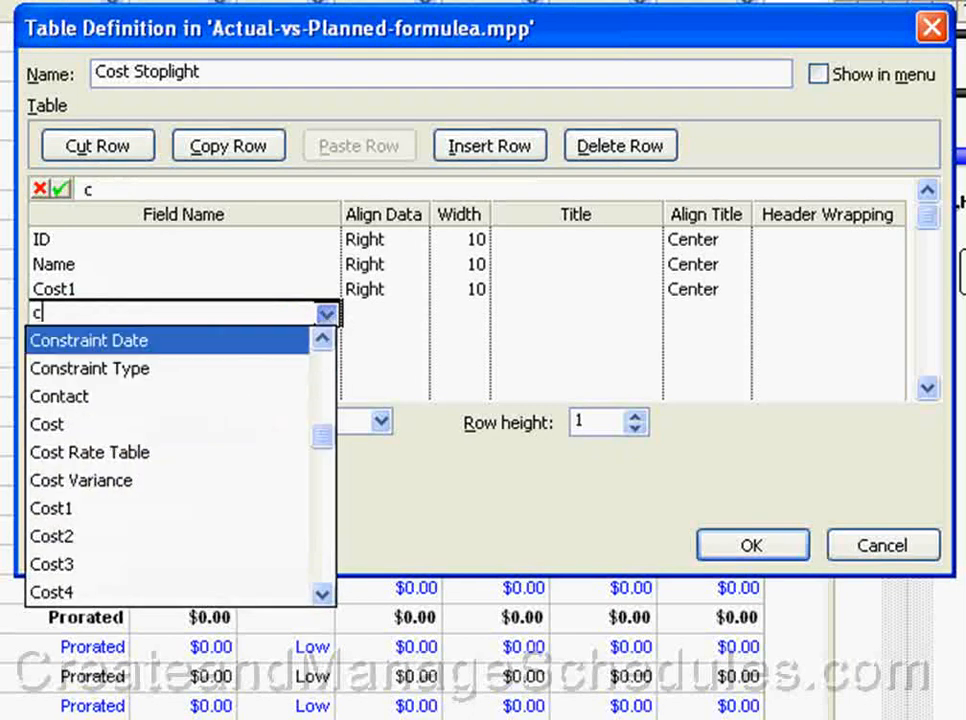
{"action": "left_click", "coordinate": [216, 425]}
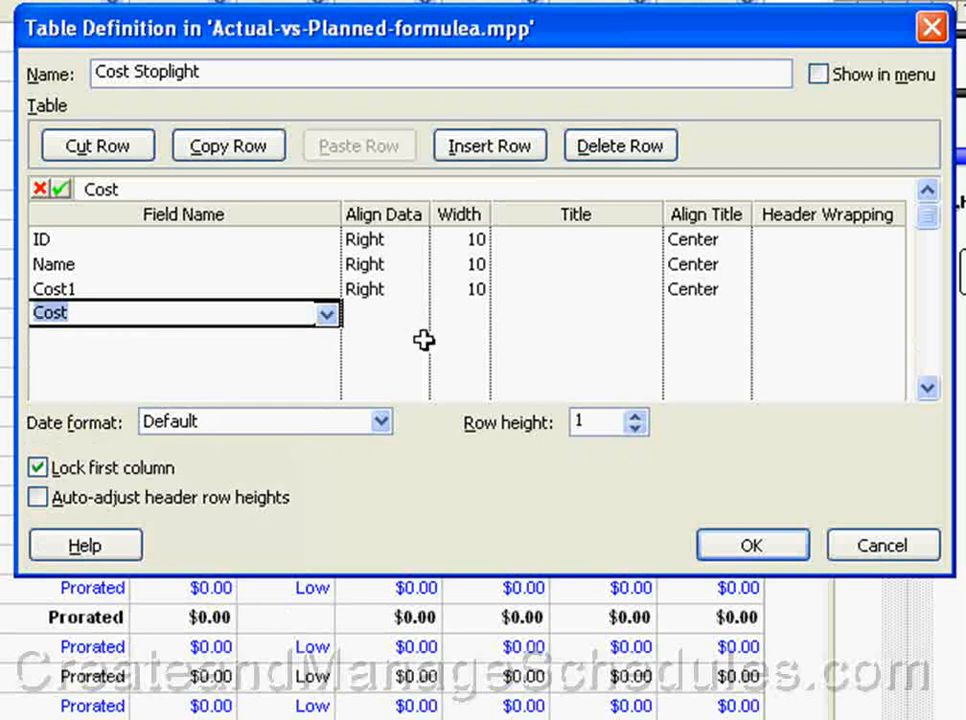
{"action": "left_click", "coordinate": [391, 352]}
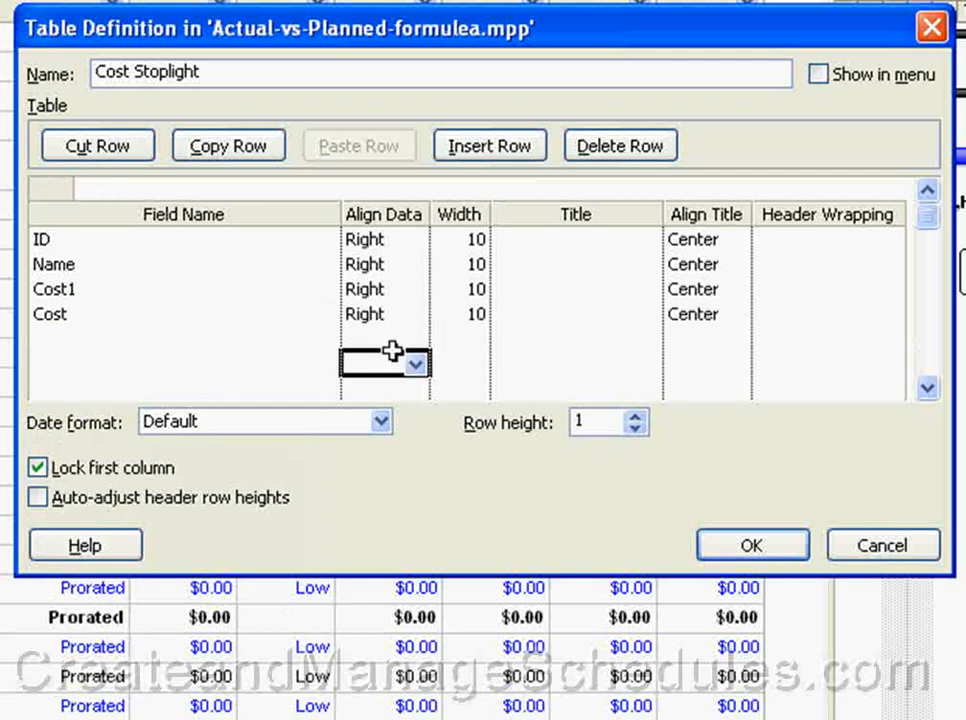
Set the column width to 36 for Name and to 13 for both Cost1 and Cost
{"action": "left_click", "coordinate": [474, 265]}
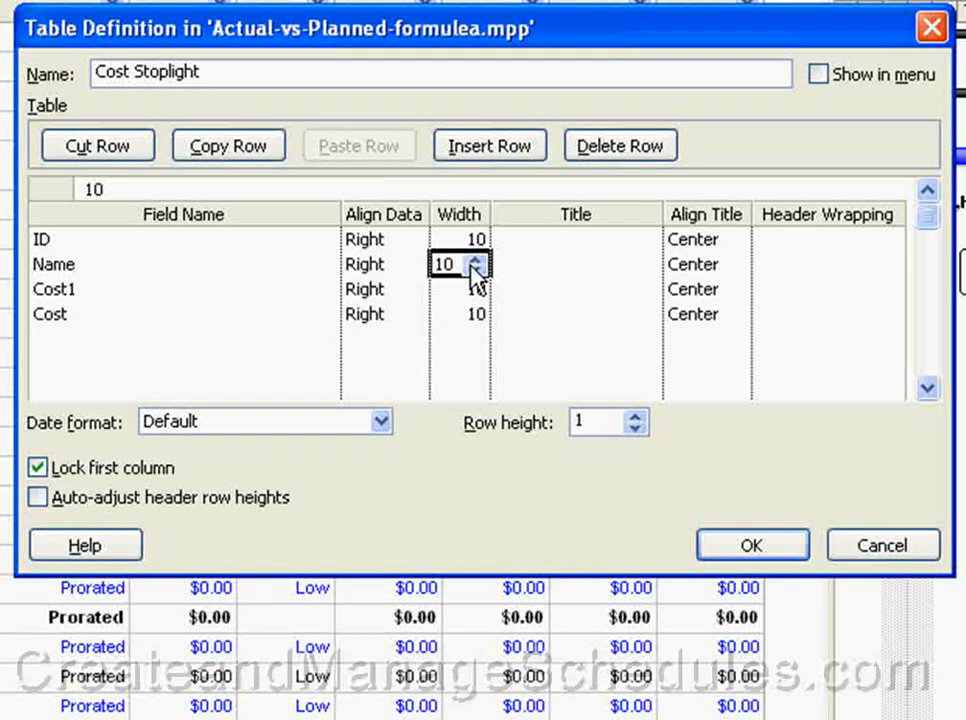
{"action": "type", "text": "36"}
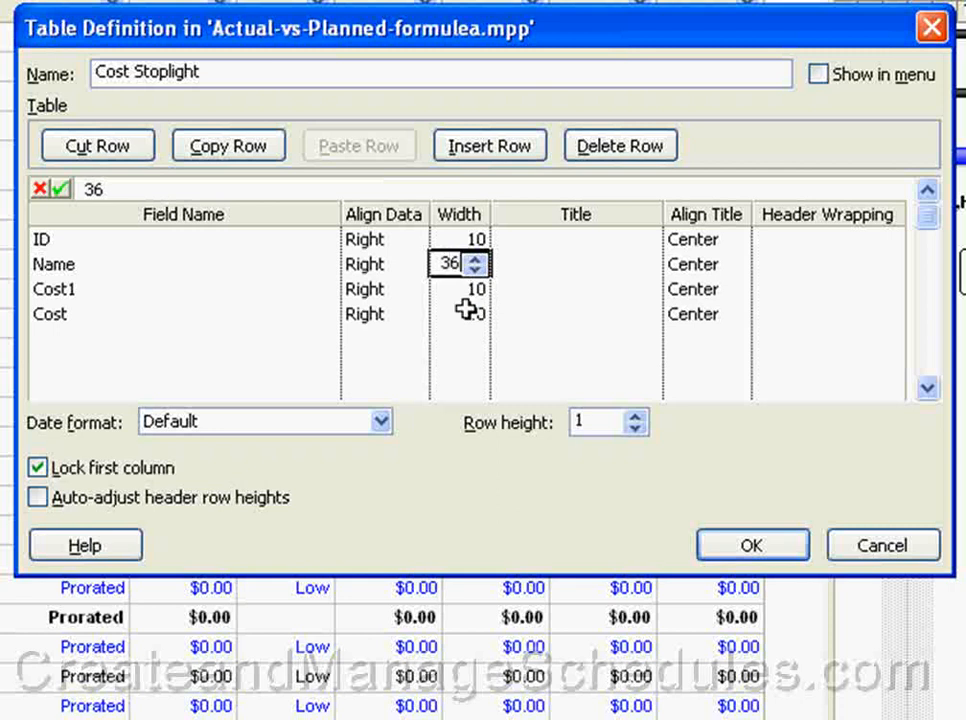
{"action": "left_click", "coordinate": [476, 292]}
{"action": "type", "text": "13"}
{"action": "left_click", "coordinate": [466, 315]}
{"action": "type", "text": "13"}
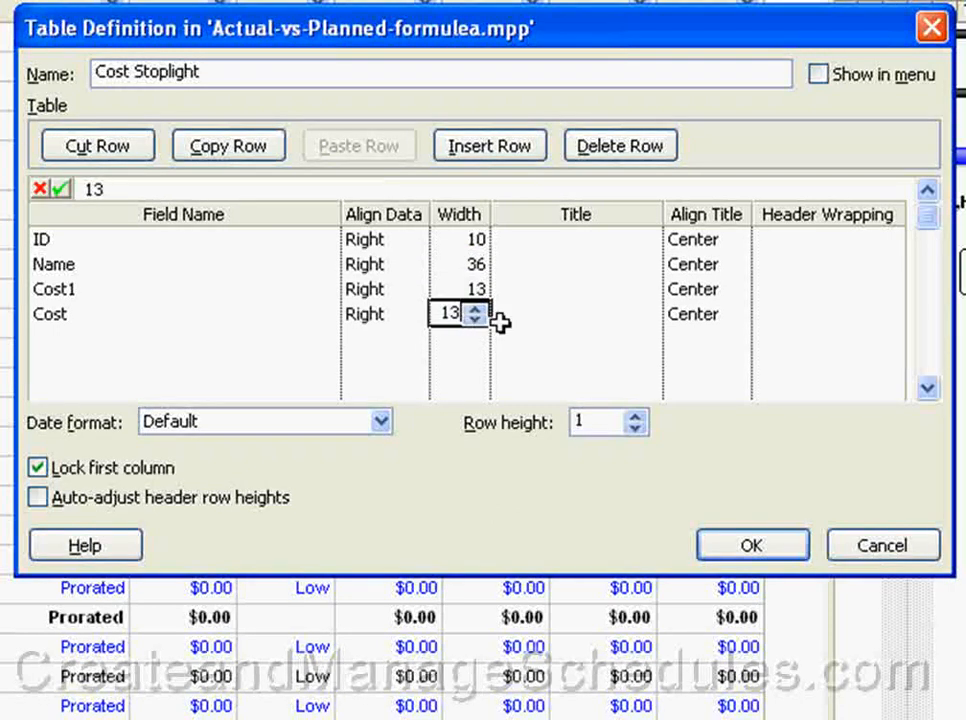
Title the Name column "Task Name", the Cost1 column "Warning" and the Cost column "Total Cost"
{"action": "left_click", "coordinate": [560, 270]}
{"action": "type", "text": "T"}
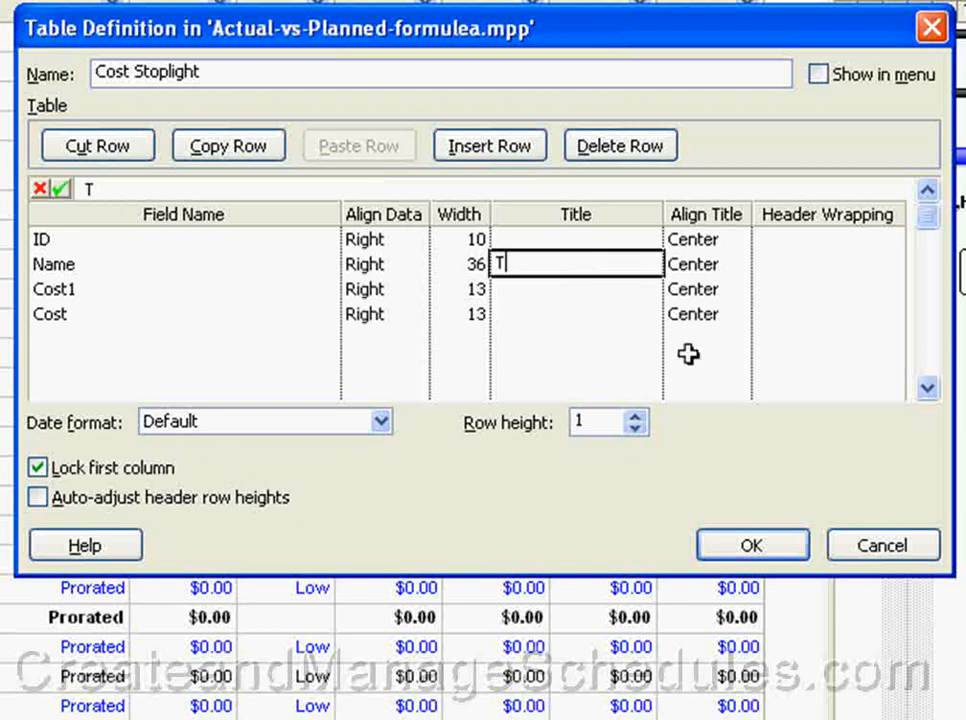
{"action": "type", "text": "ask Name"}
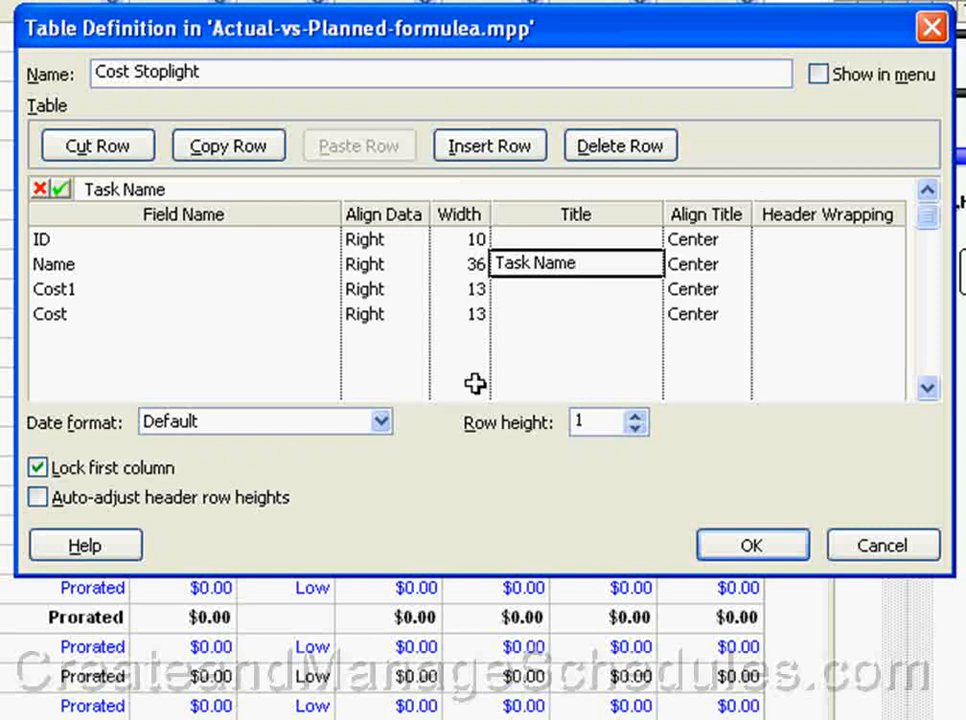
{"action": "left_click", "coordinate": [575, 287]}
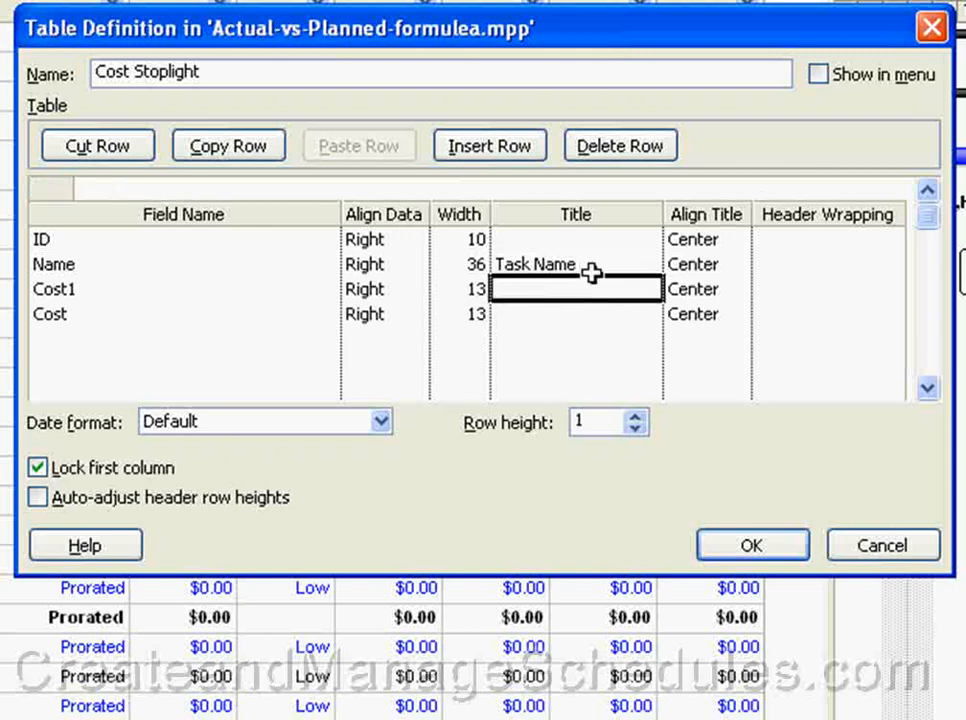
{"action": "type", "text": "Warning"}
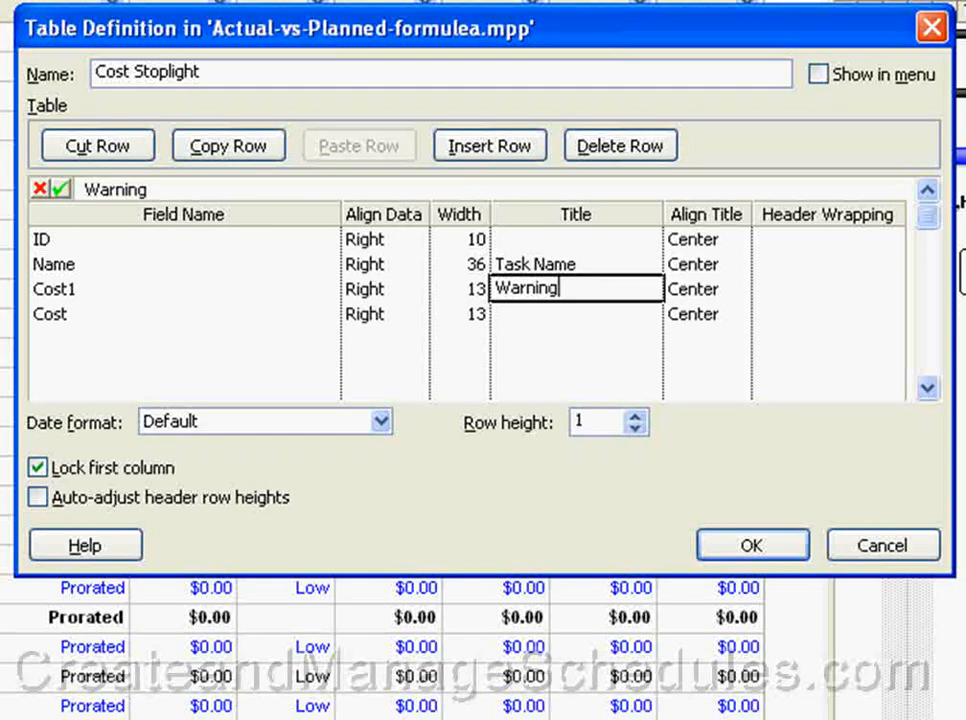
{"action": "left_click", "coordinate": [562, 316]}
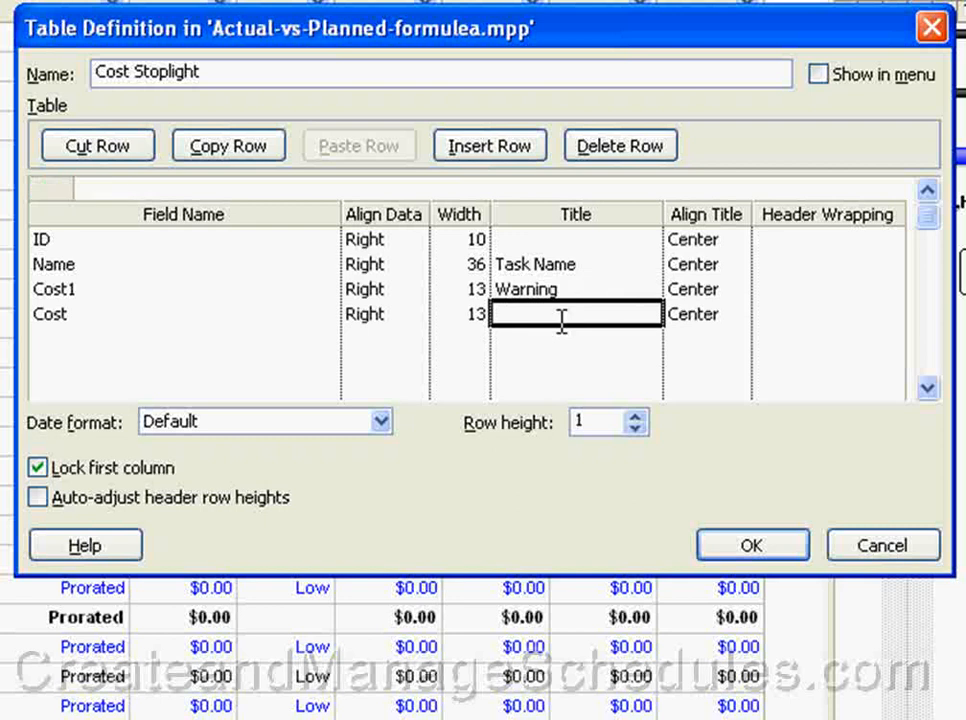
{"action": "type", "text": "Total "}
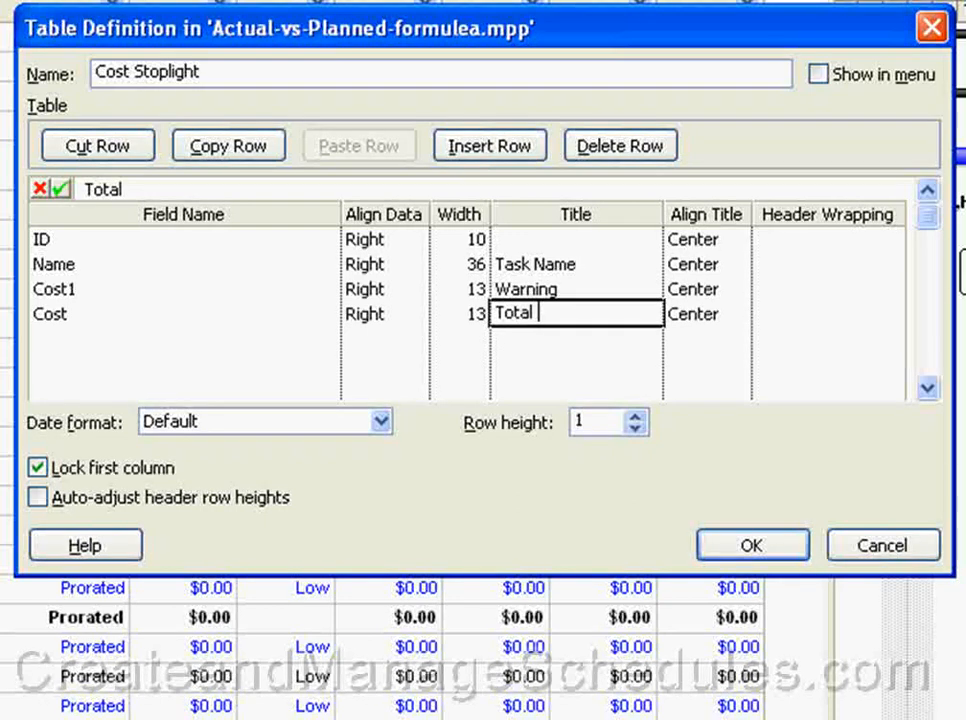
{"action": "type", "text": "Cost"}
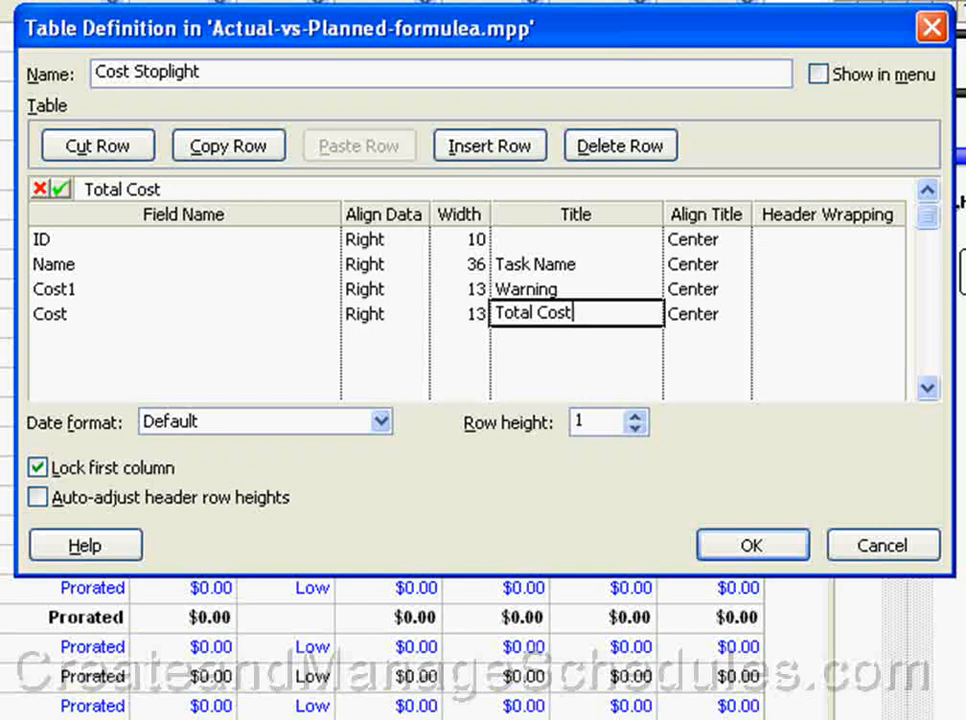
Set header wrapping to Yes for all four fields and enable automatic adjustment of header row heights
{"action": "left_click", "coordinate": [804, 245]}
{"action": "left_click", "coordinate": [804, 264]}
{"action": "left_click", "coordinate": [804, 289]}
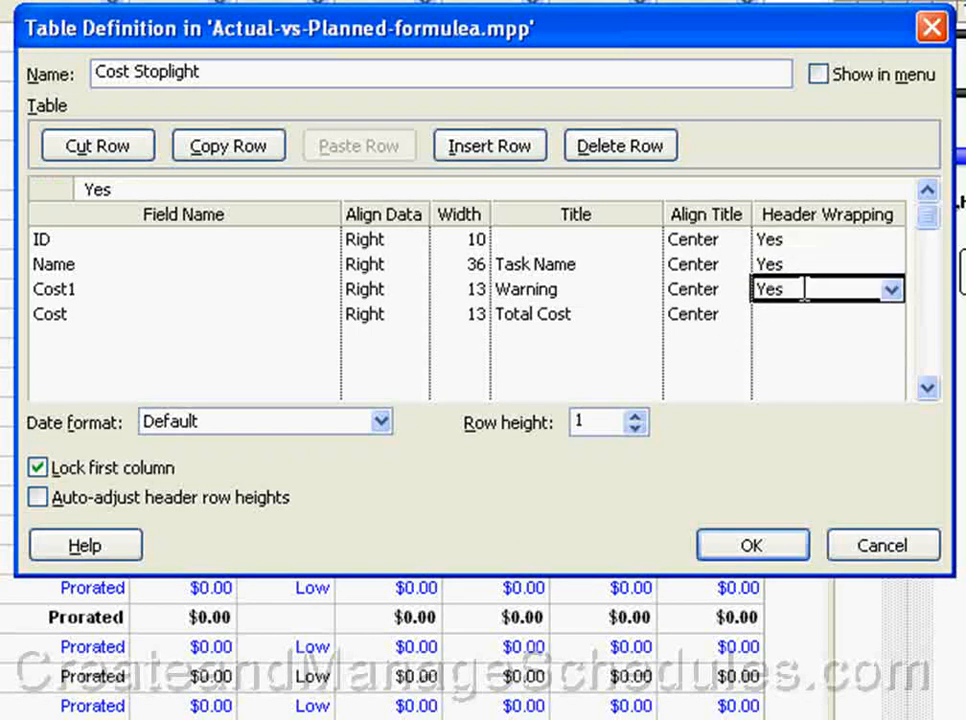
{"action": "left_click", "coordinate": [804, 313]}
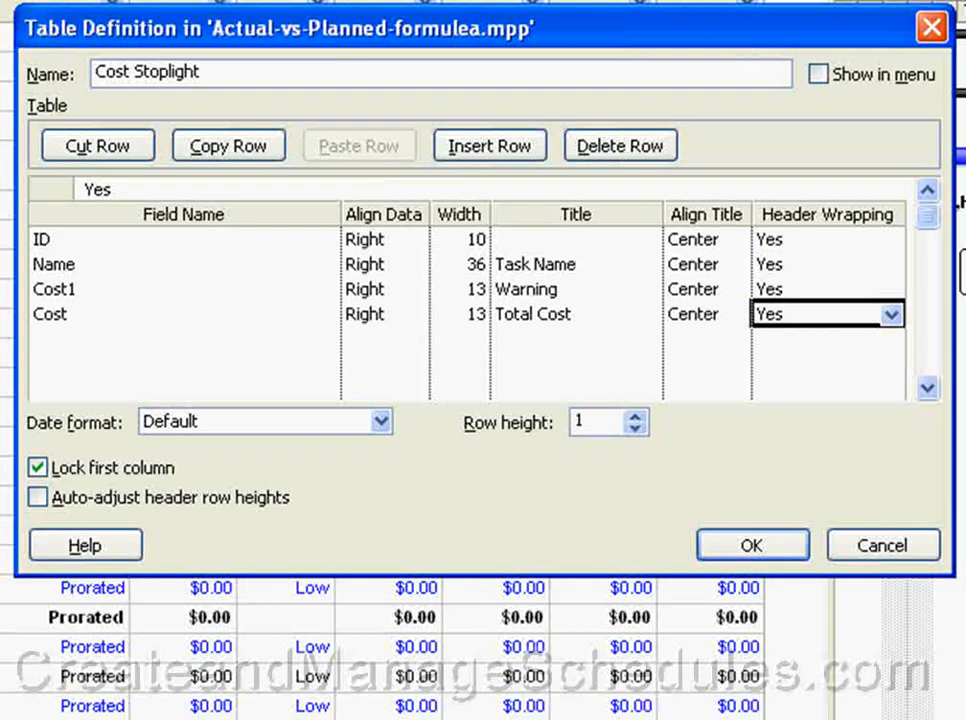
{"action": "left_click", "coordinate": [40, 497]}
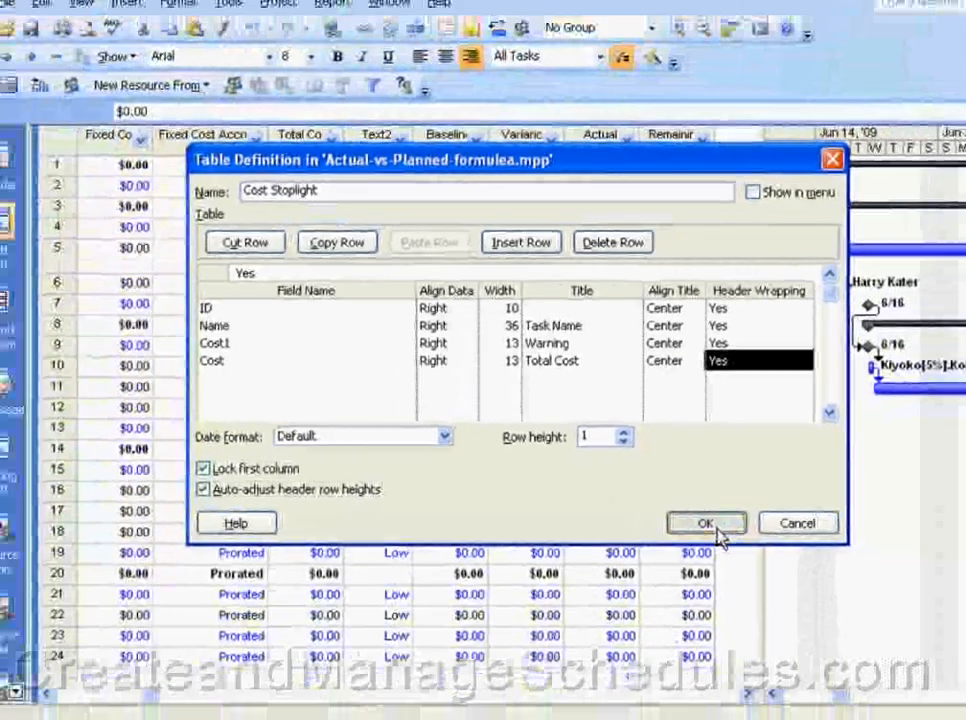
Save and apply the Cost Stoplight table, and widen the table area to show its columns from Task Name to Total Cost
{"action": "left_click", "coordinate": [752, 545]}
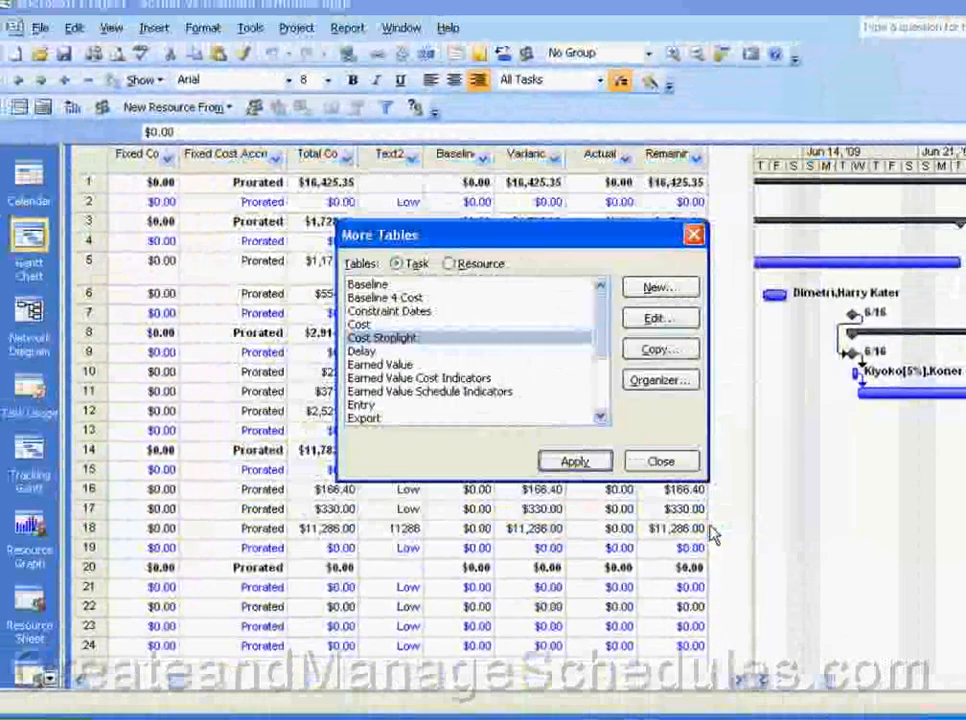
{"action": "left_click", "coordinate": [570, 463]}
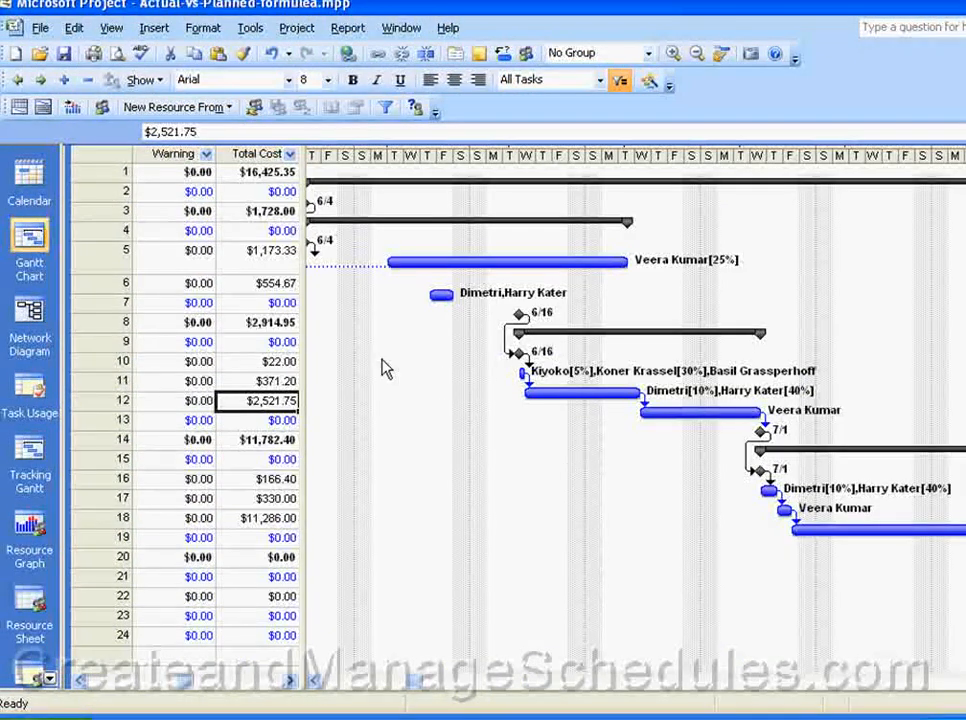
{"action": "left_click_drag", "start_coordinate": [305, 315], "coordinate": [518, 313]}
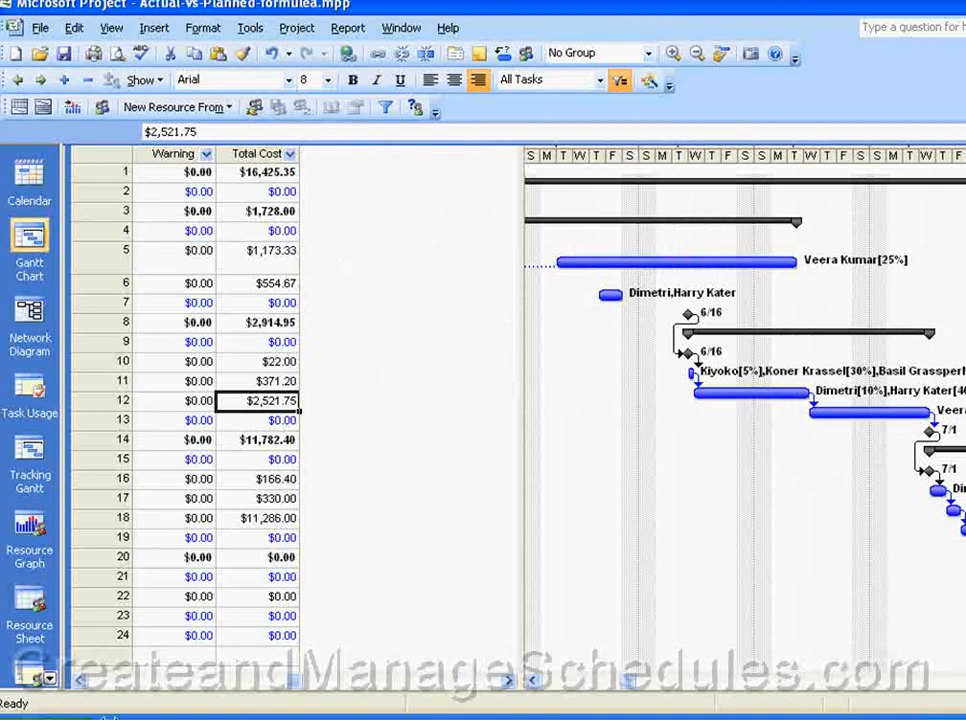
{"action": "left_click", "coordinate": [80, 679]}
{"action": "left_click_drag", "start_coordinate": [524, 569], "coordinate": [657, 560]}
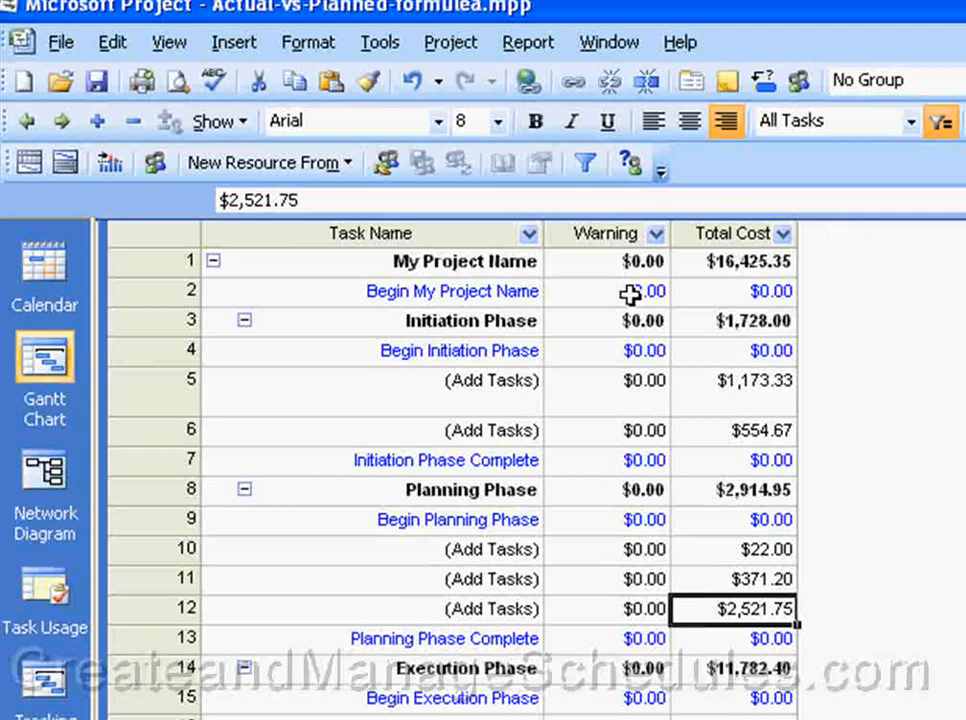
Open the graphical indicator settings for the custom field behind the Warning (Cost1) column
{"action": "left_click", "coordinate": [595, 233]}
{"action": "key", "text": "ctrl+b"}
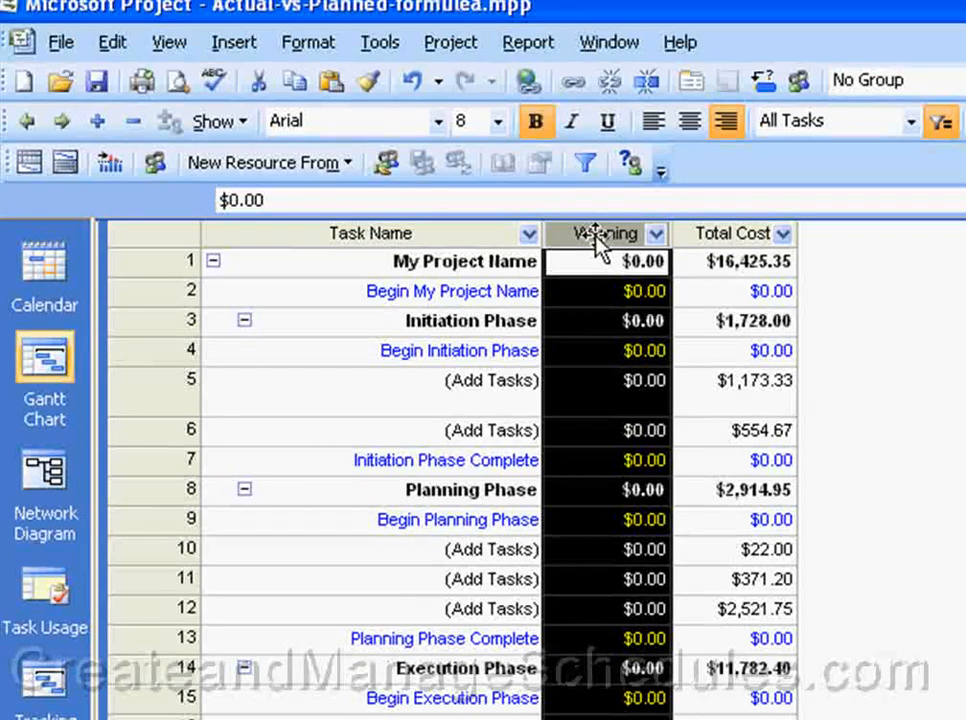
{"action": "right_click", "coordinate": [598, 243]}
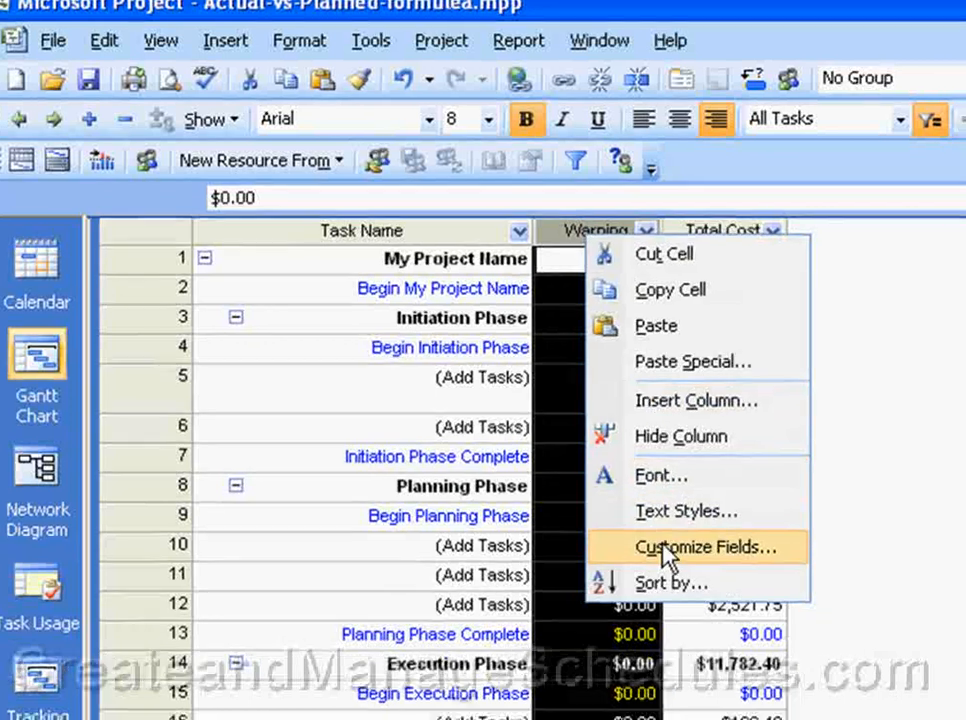
{"action": "left_click", "coordinate": [675, 551]}
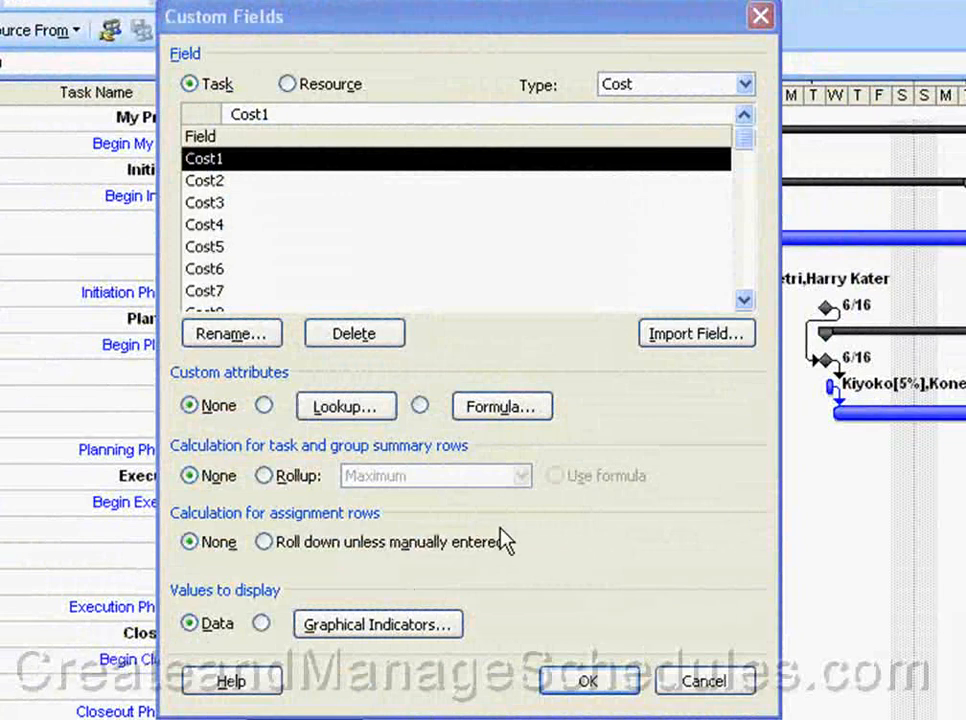
{"action": "left_click", "coordinate": [348, 628]}
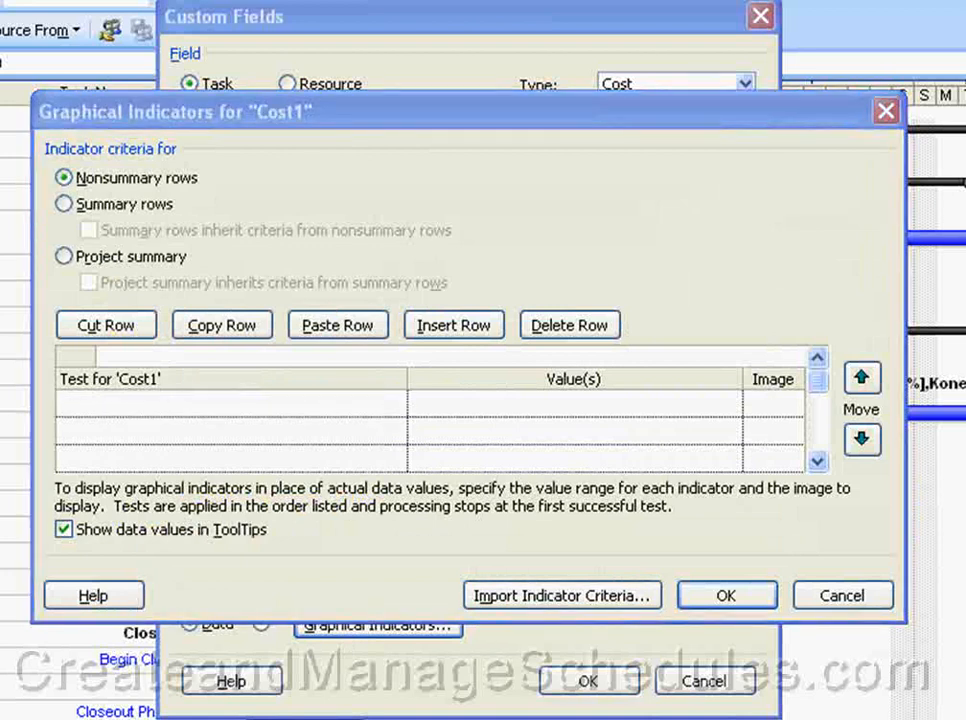
Add a nonsummary-row criterion showing a red circle when Cost1 is greater than 10000
{"action": "left_click", "coordinate": [191, 396]}
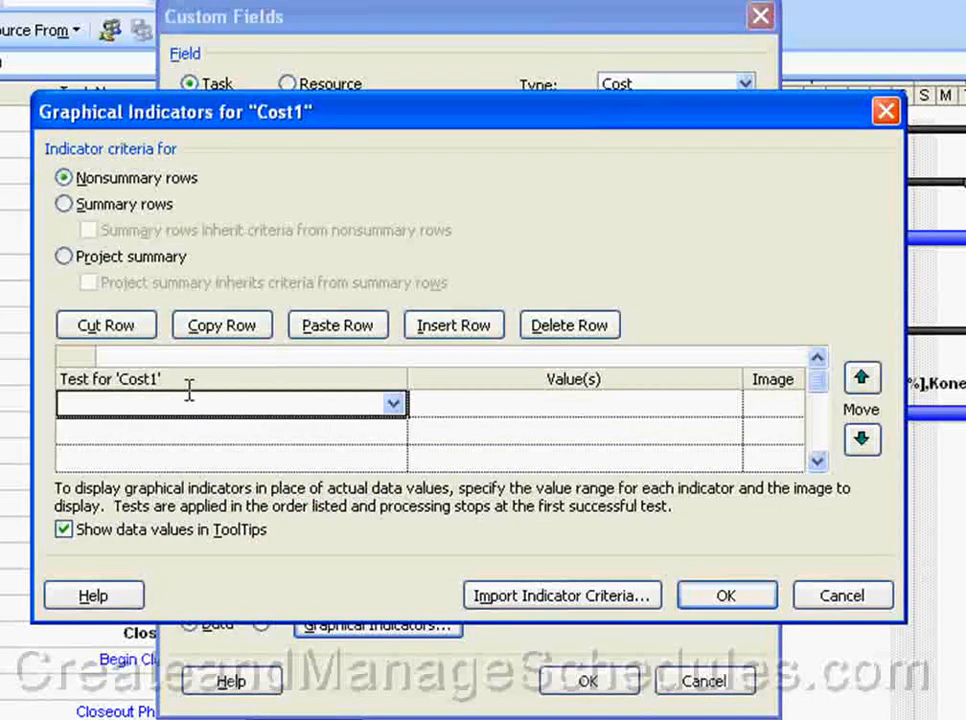
{"action": "left_click", "coordinate": [393, 404]}
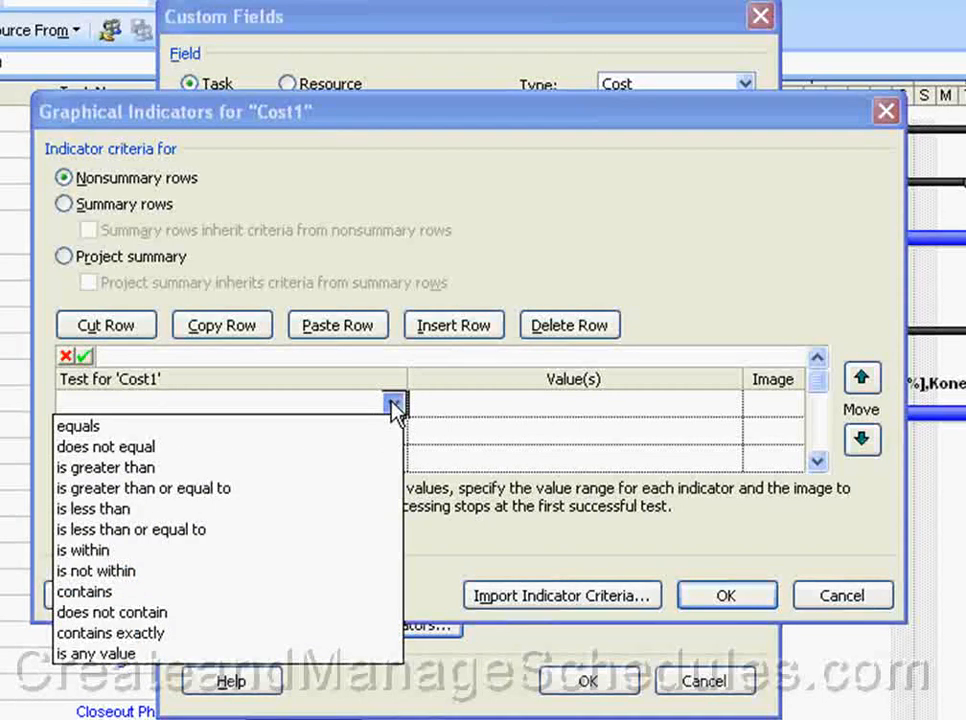
{"action": "left_click", "coordinate": [194, 470]}
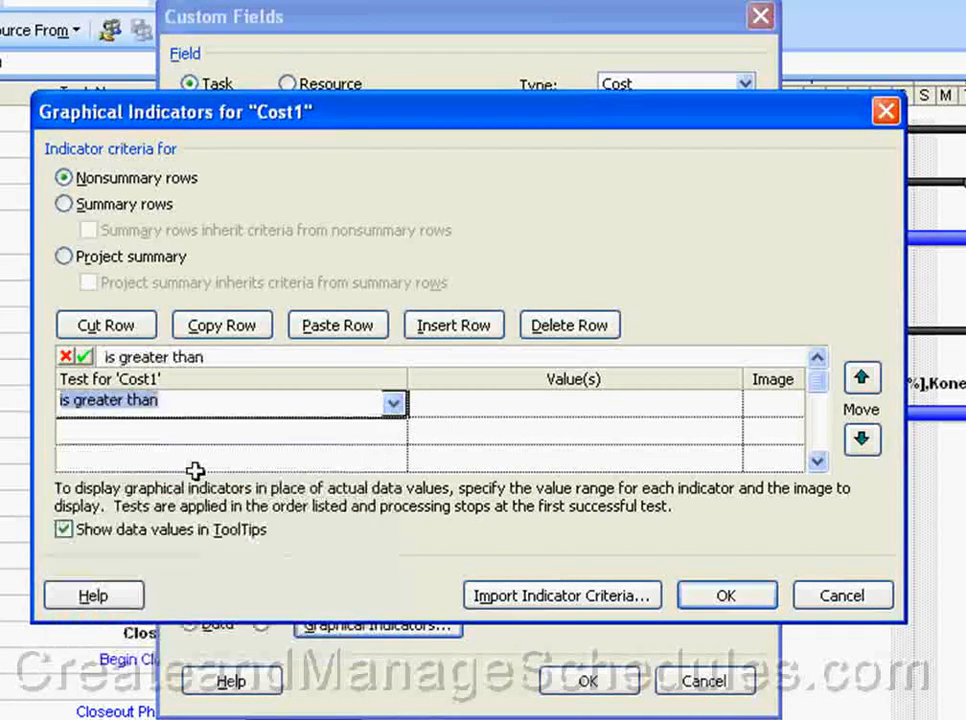
{"action": "left_click", "coordinate": [500, 412]}
{"action": "type", "text": "10000"}
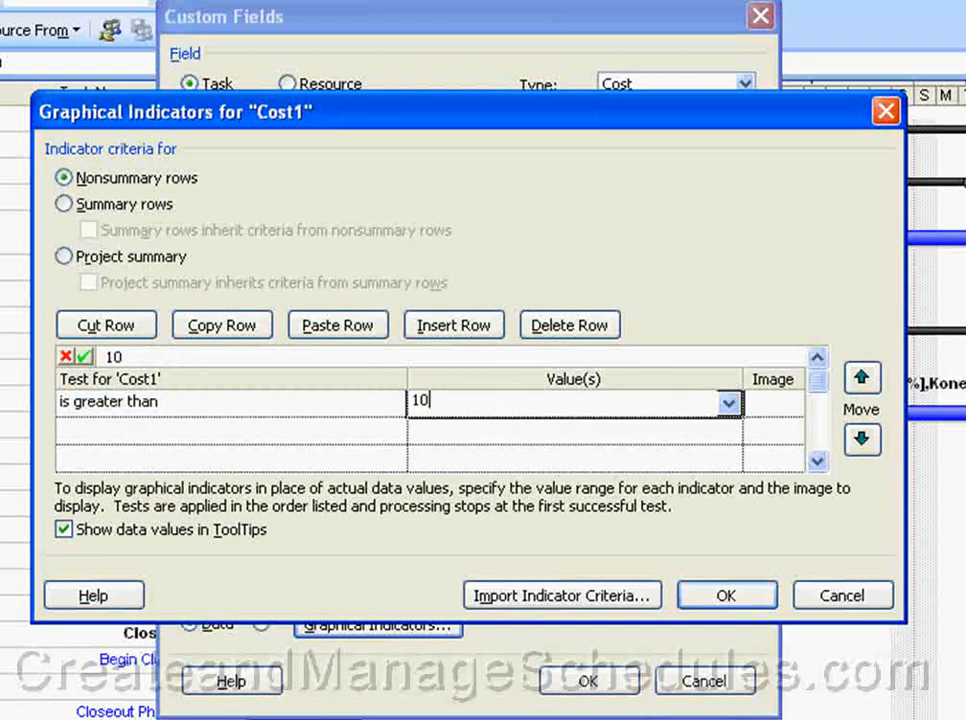
{"action": "left_click", "coordinate": [763, 399]}
{"action": "left_click", "coordinate": [790, 403]}
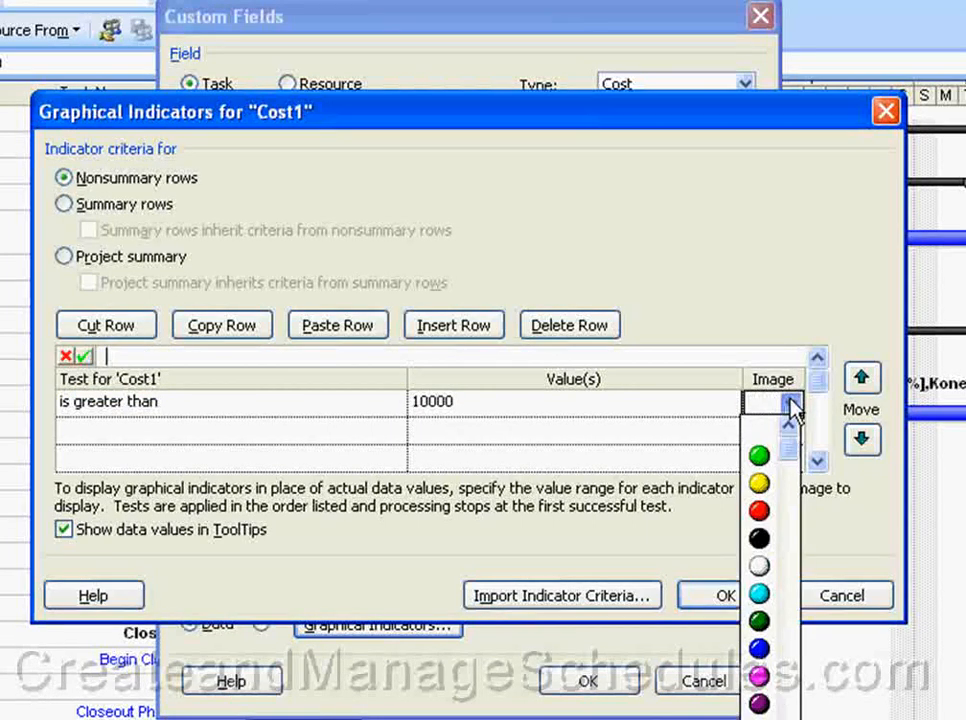
{"action": "left_click", "coordinate": [772, 513]}
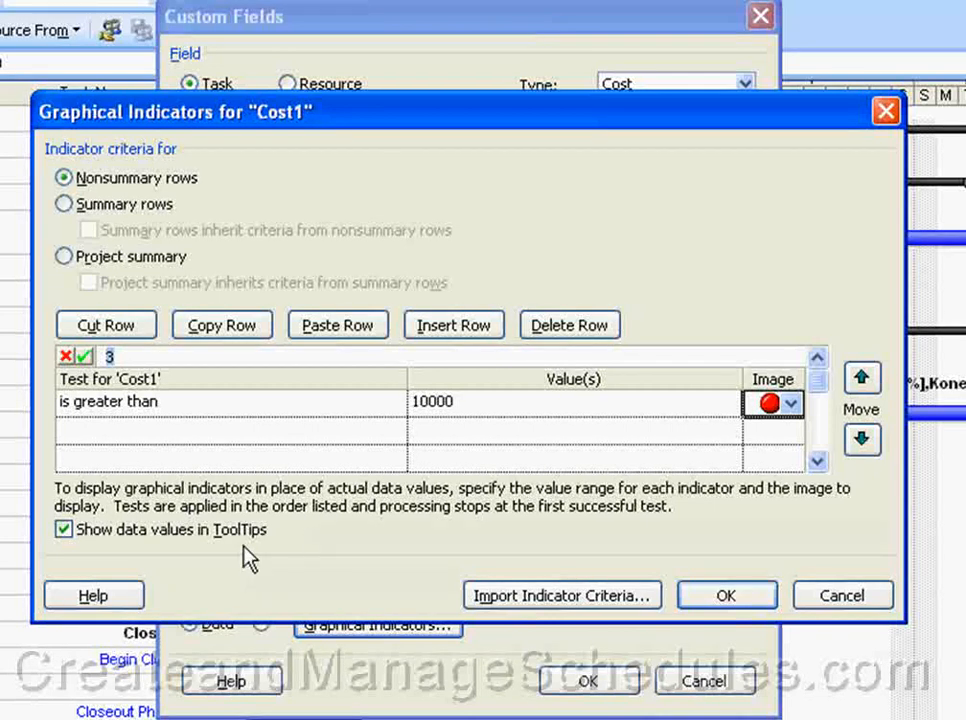
Add a second criterion showing a green square when Cost1 is less than or equal to 5000
{"action": "left_click", "coordinate": [216, 432]}
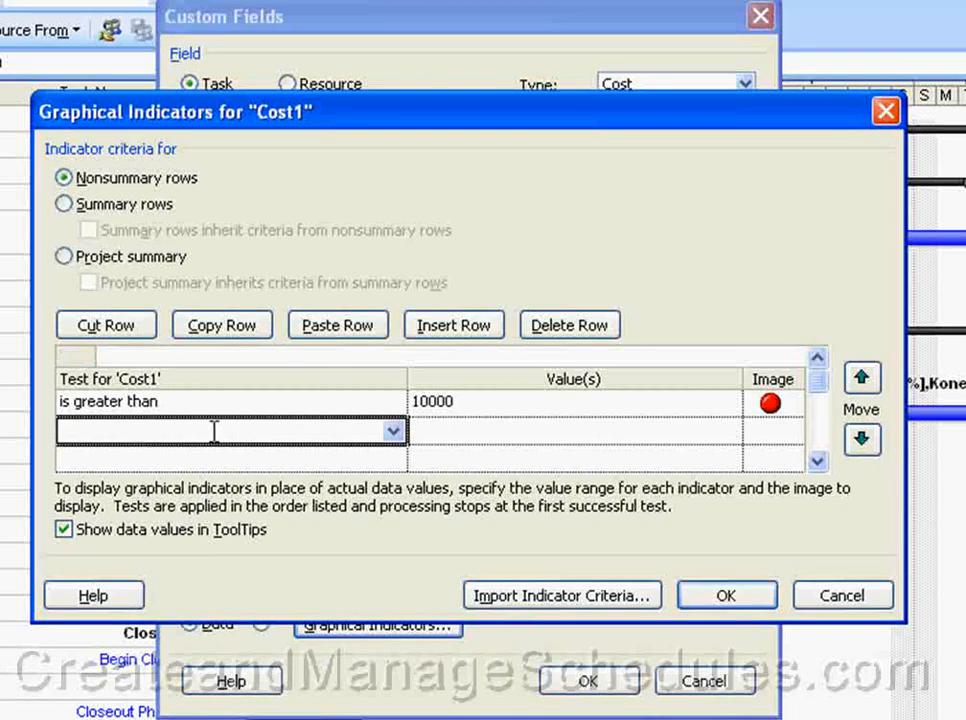
{"action": "left_click", "coordinate": [394, 432]}
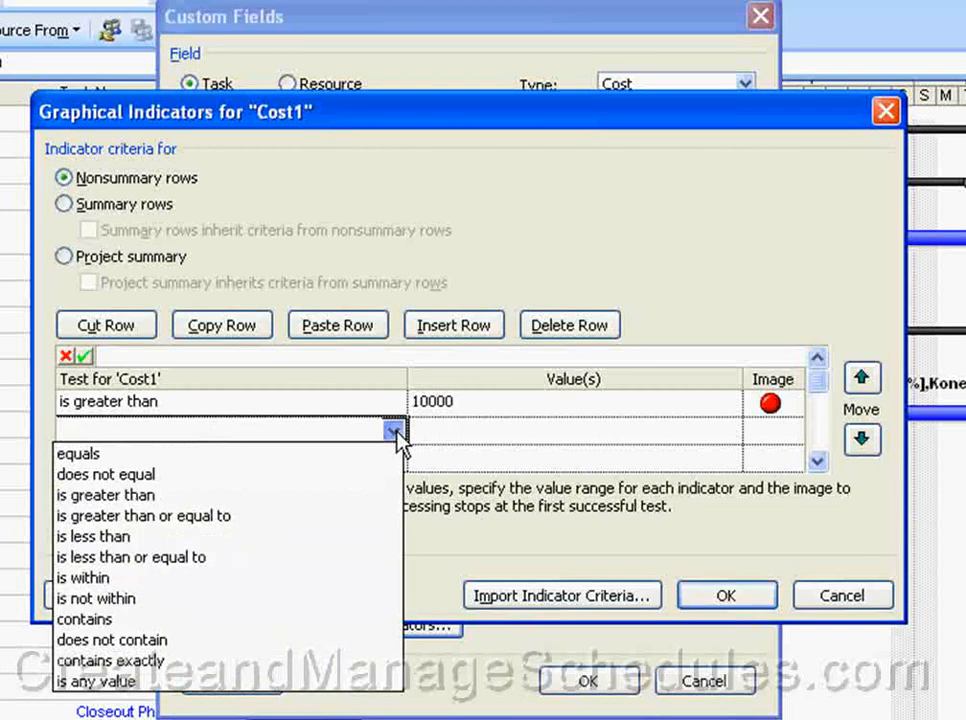
{"action": "left_click", "coordinate": [286, 557]}
{"action": "left_click", "coordinate": [537, 431]}
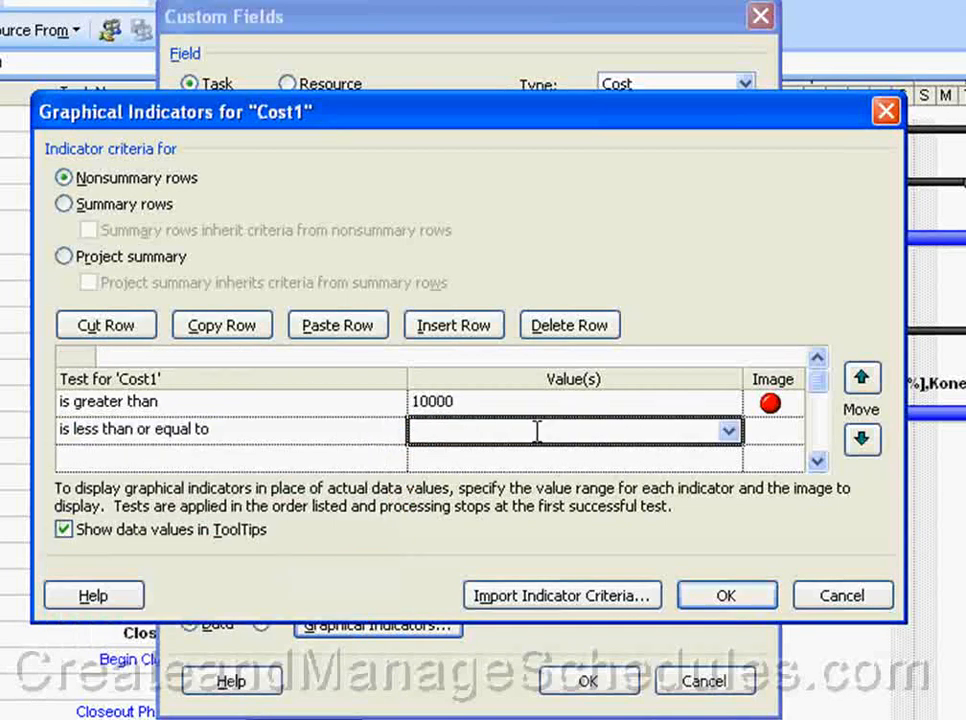
{"action": "type", "text": "5000"}
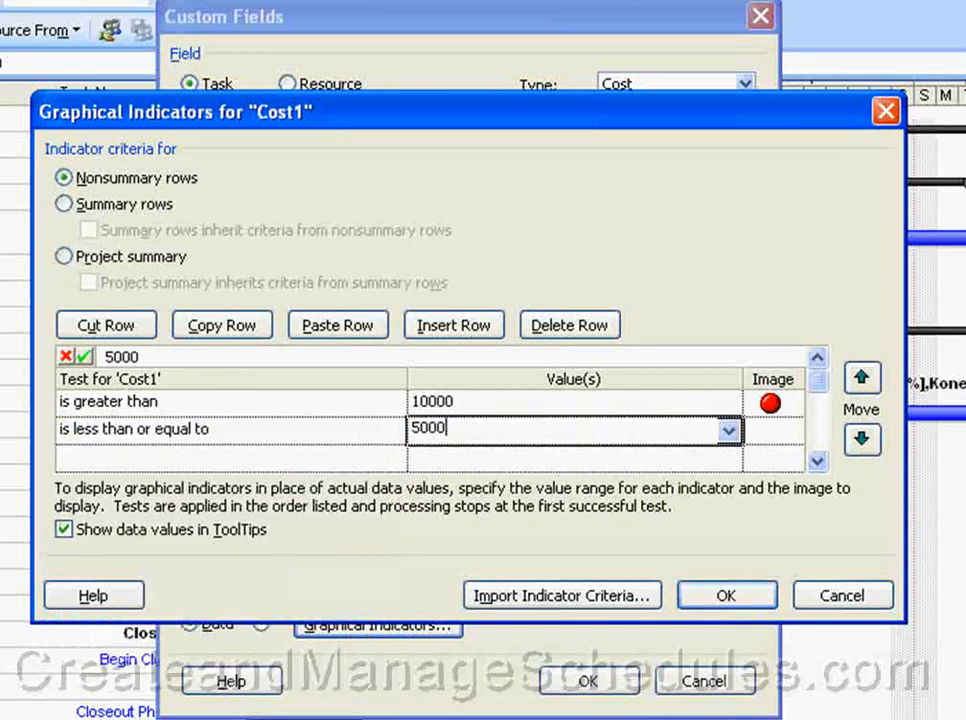
{"action": "left_click", "coordinate": [765, 431]}
{"action": "left_click", "coordinate": [790, 430]}
{"action": "scroll", "coordinate": [795, 690], "scroll_direction": "down", "scroll_amount": 7}
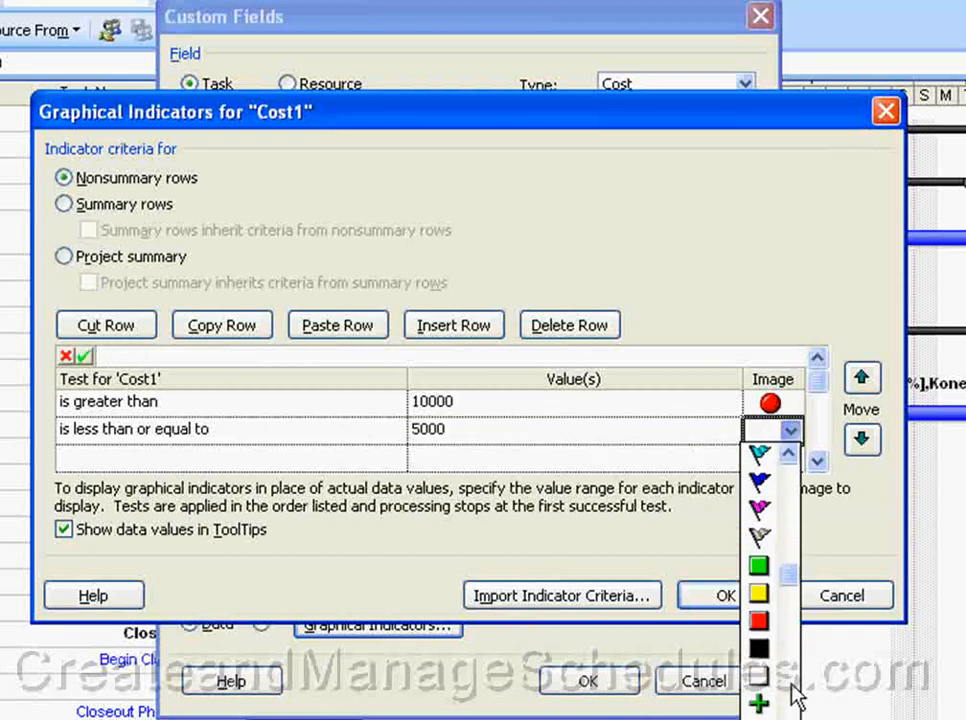
{"action": "left_click", "coordinate": [759, 566]}
Add a third criterion showing a yellow diamond when Cost1 is any value, and apply the custom field settings
{"action": "left_click", "coordinate": [275, 459]}
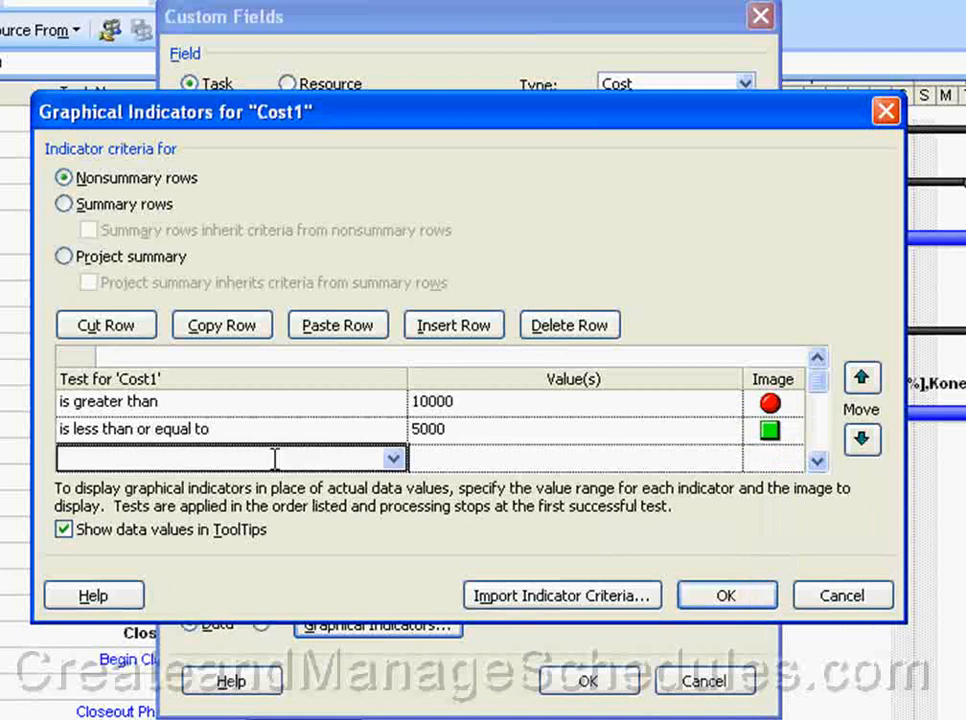
{"action": "left_click", "coordinate": [393, 458]}
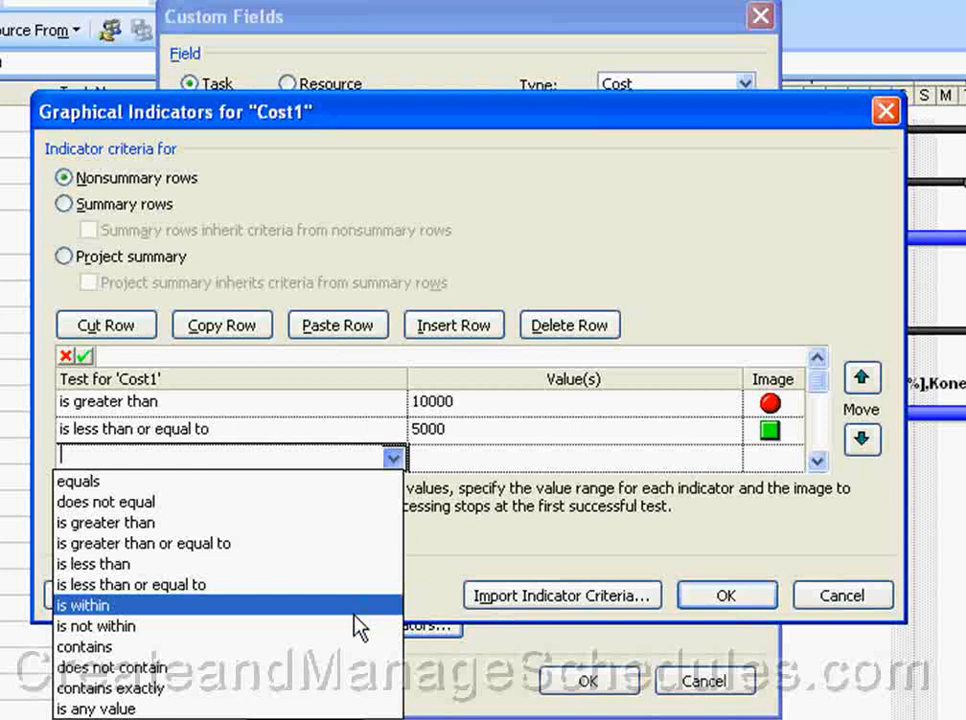
{"action": "left_click", "coordinate": [285, 705]}
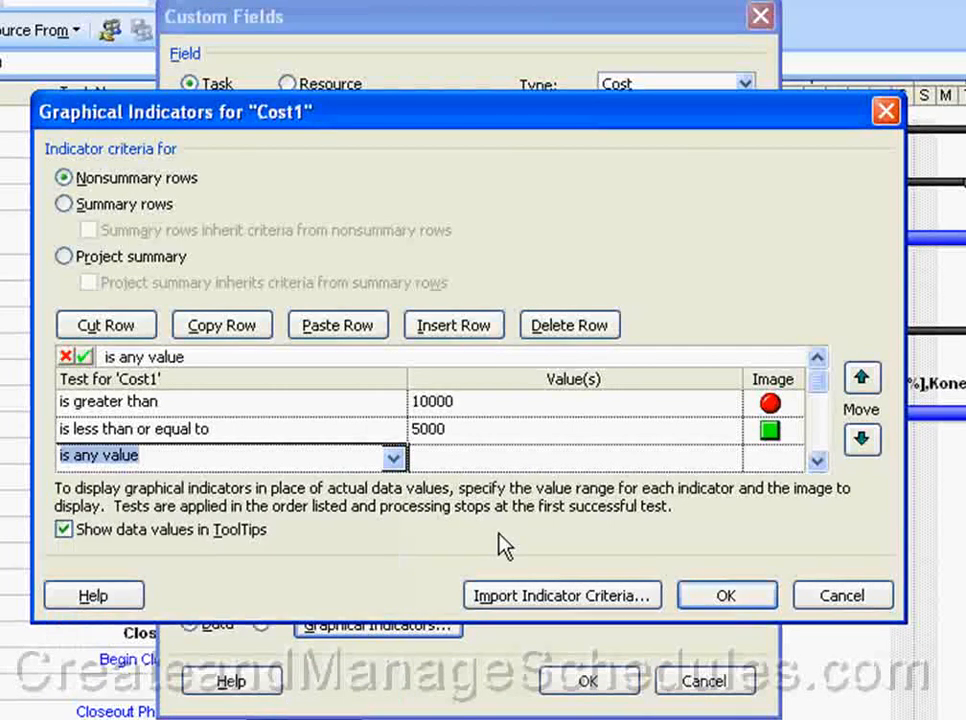
{"action": "left_click", "coordinate": [458, 462]}
{"action": "left_click", "coordinate": [789, 463]}
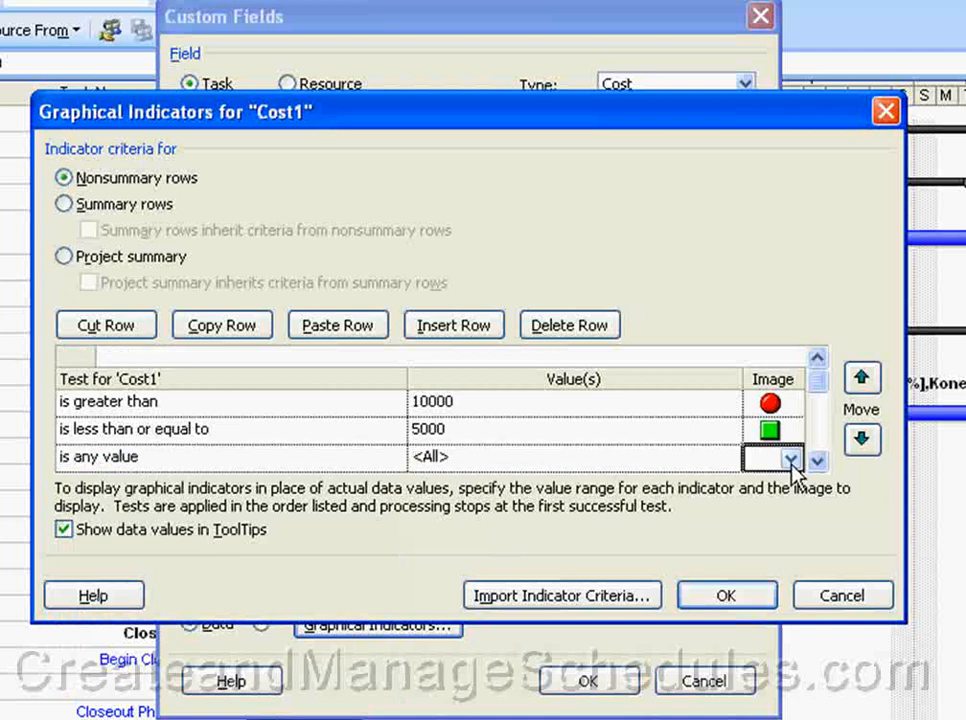
{"action": "left_click", "coordinate": [790, 459]}
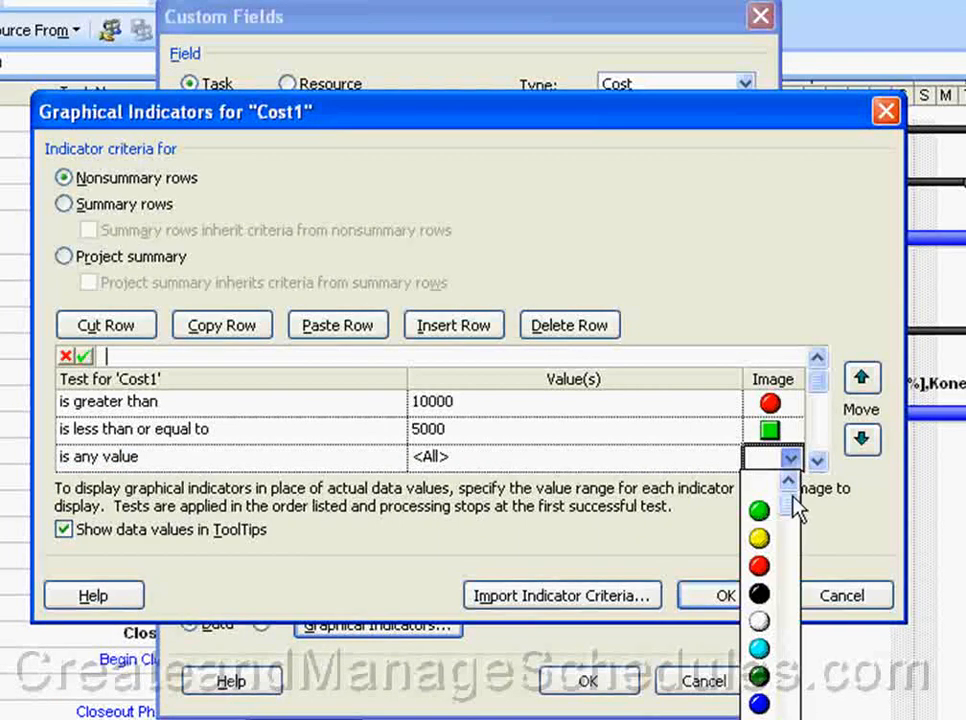
{"action": "left_click_drag", "start_coordinate": [791, 505], "coordinate": [791, 718]}
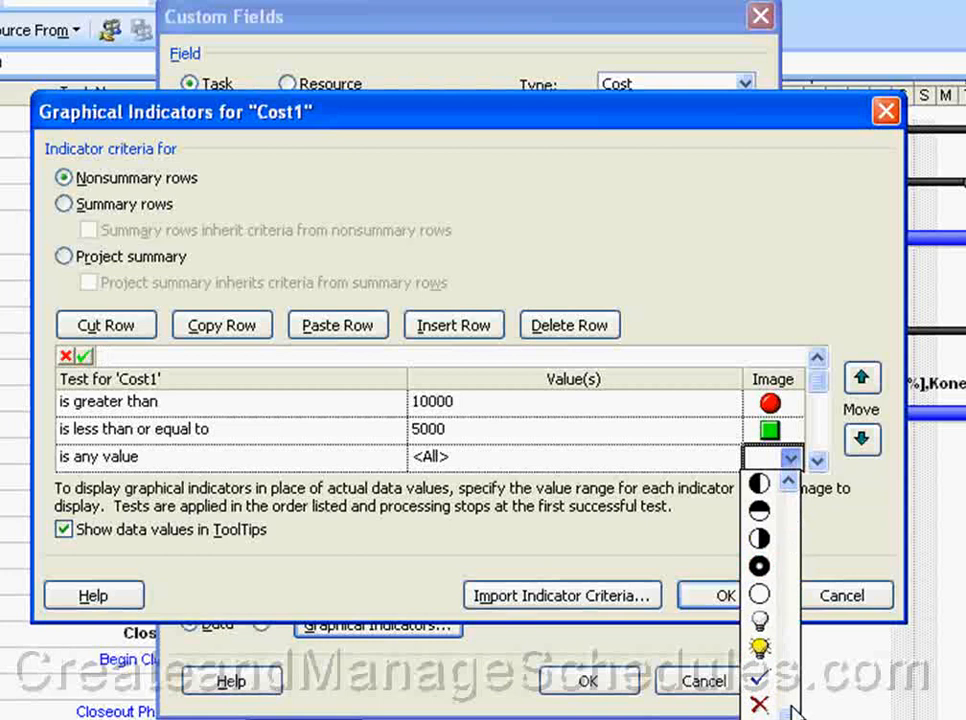
{"action": "scroll", "coordinate": [790, 548], "scroll_direction": "up", "scroll_amount": 3}
{"action": "scroll", "coordinate": [786, 478], "scroll_direction": "up", "scroll_amount": 3}
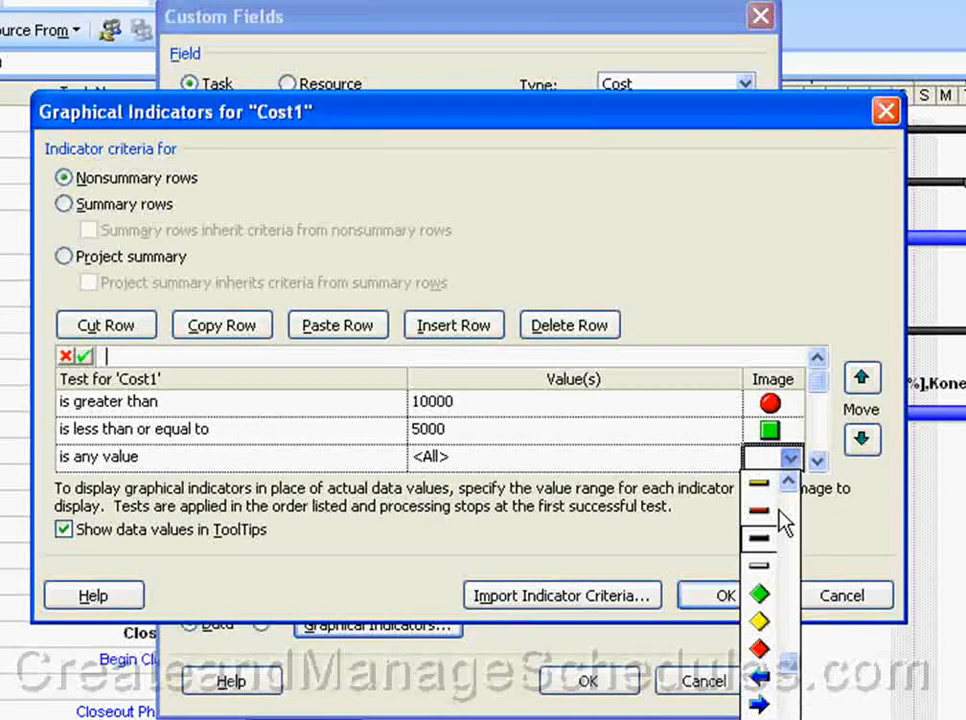
{"action": "left_click", "coordinate": [762, 623]}
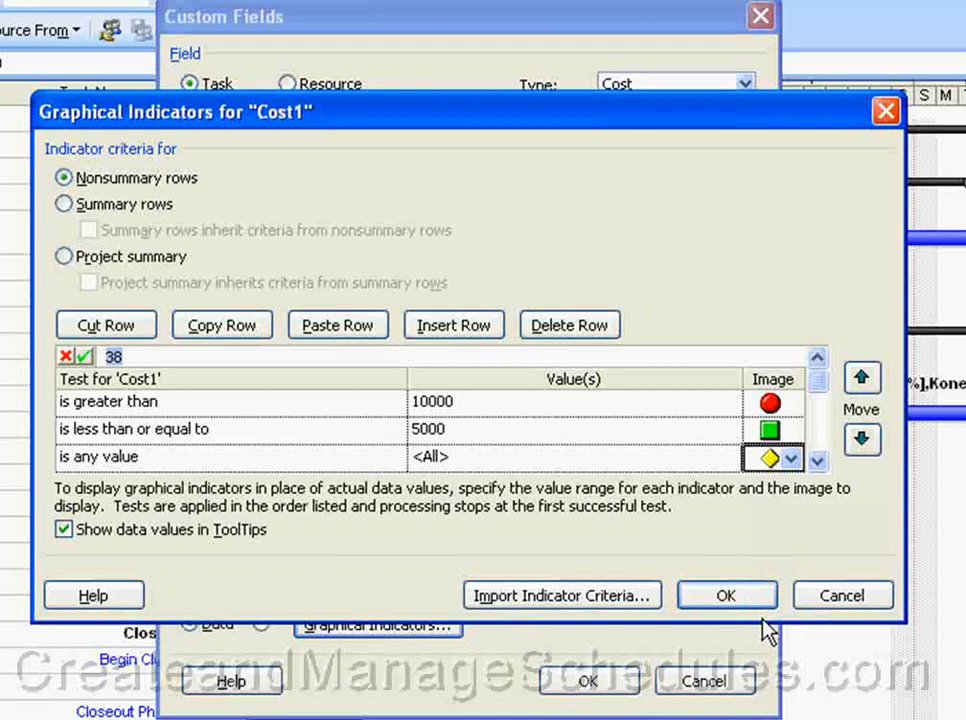
{"action": "left_click", "coordinate": [722, 597]}
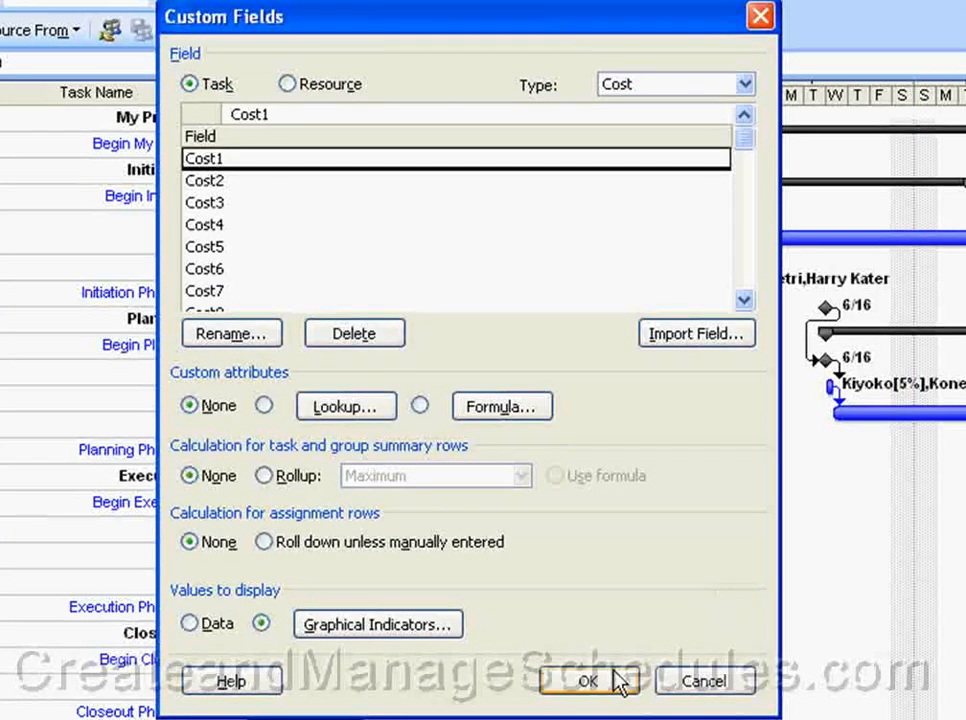
{"action": "left_click", "coordinate": [590, 683]}
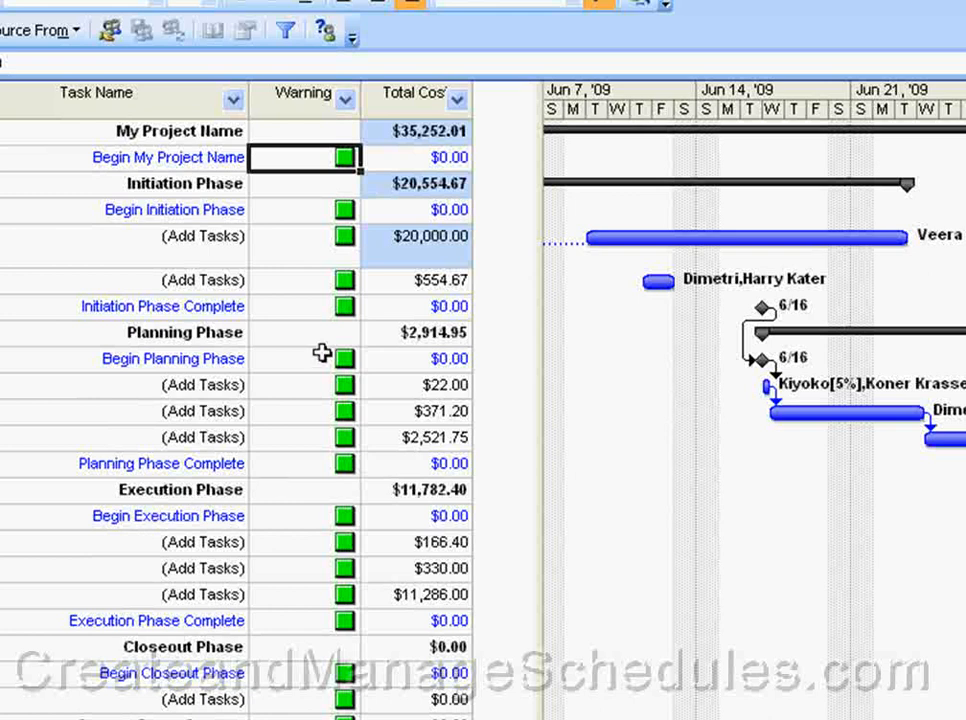
Test the indicator by setting the Warning value of task 5 in the Initiation Phase to $20000.00
{"action": "mouse_move", "coordinate": [323, 356]}
{"action": "mouse_move", "coordinate": [344, 236]}
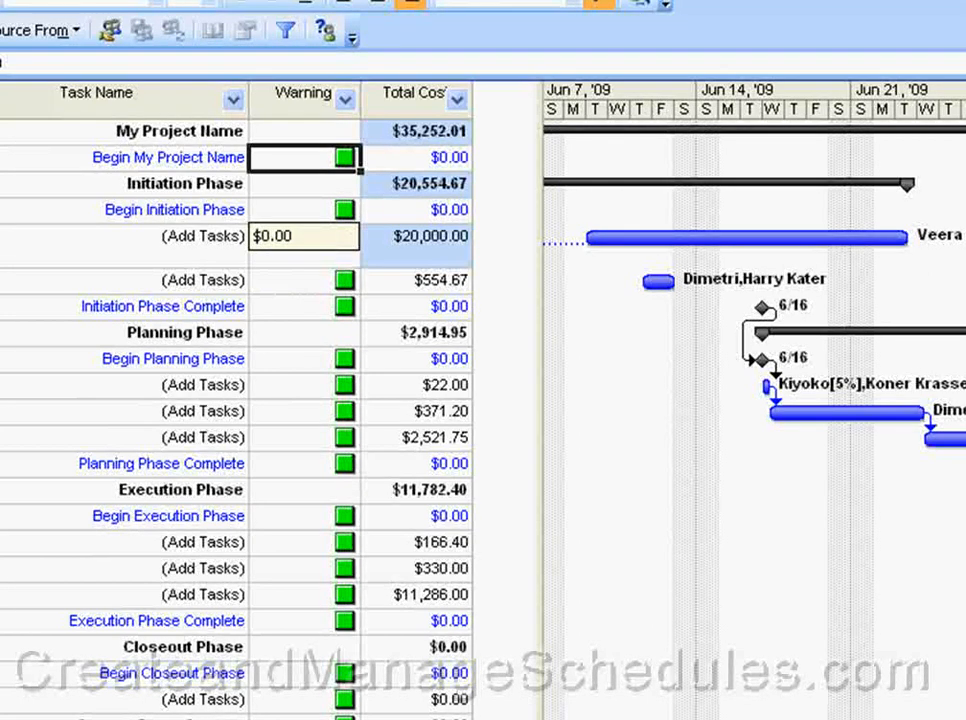
{"action": "left_click", "coordinate": [342, 247]}
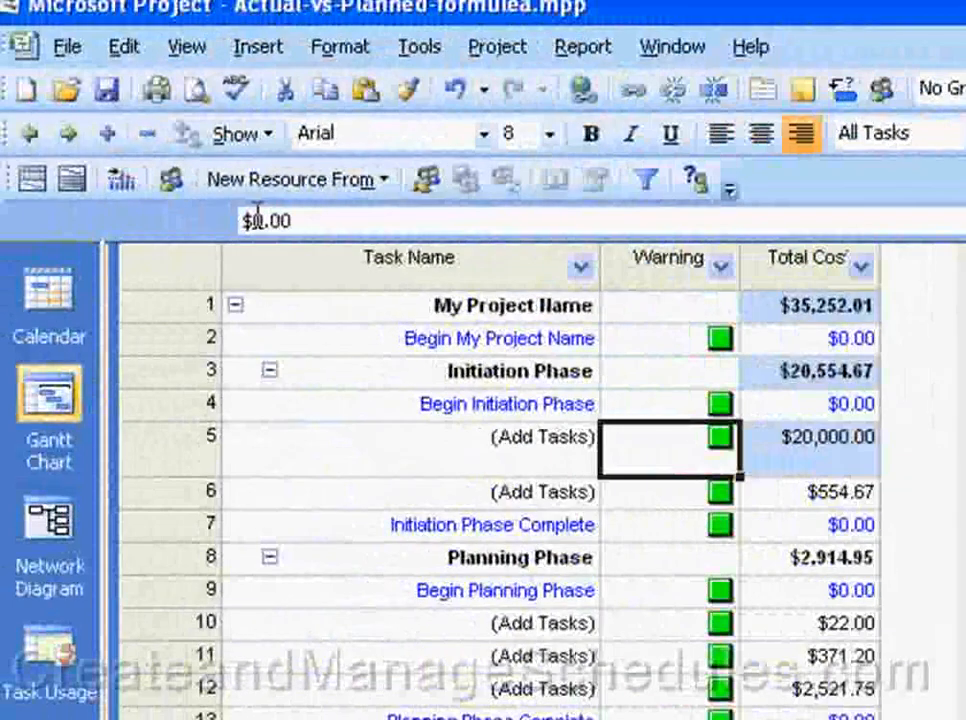
{"action": "left_click", "coordinate": [257, 219]}
{"action": "type", "text": "2000"}
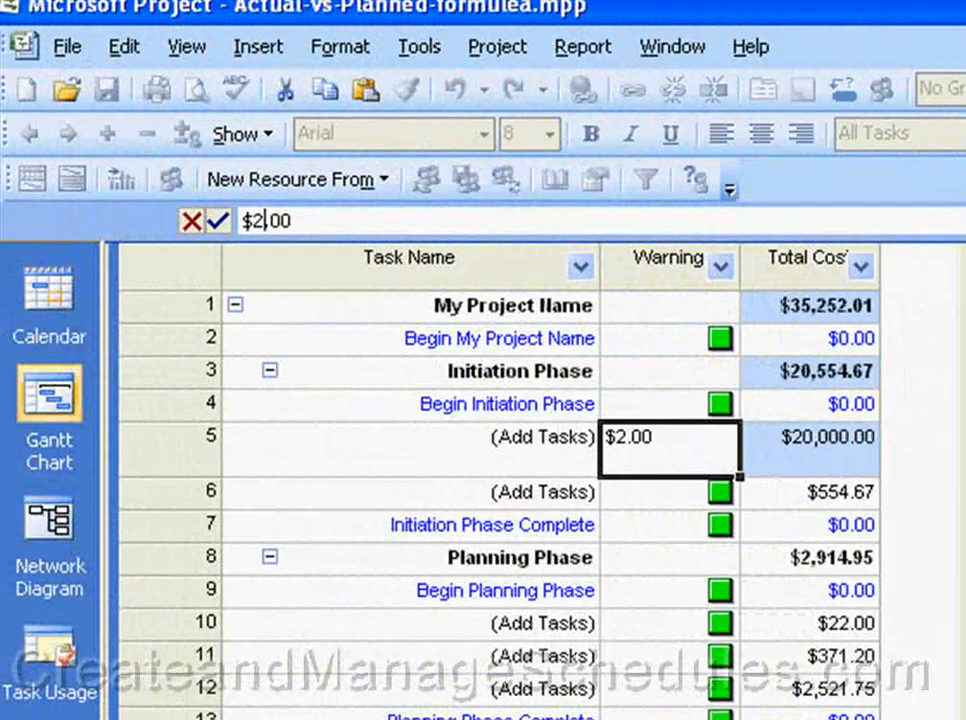
{"action": "type", "text": "0"}
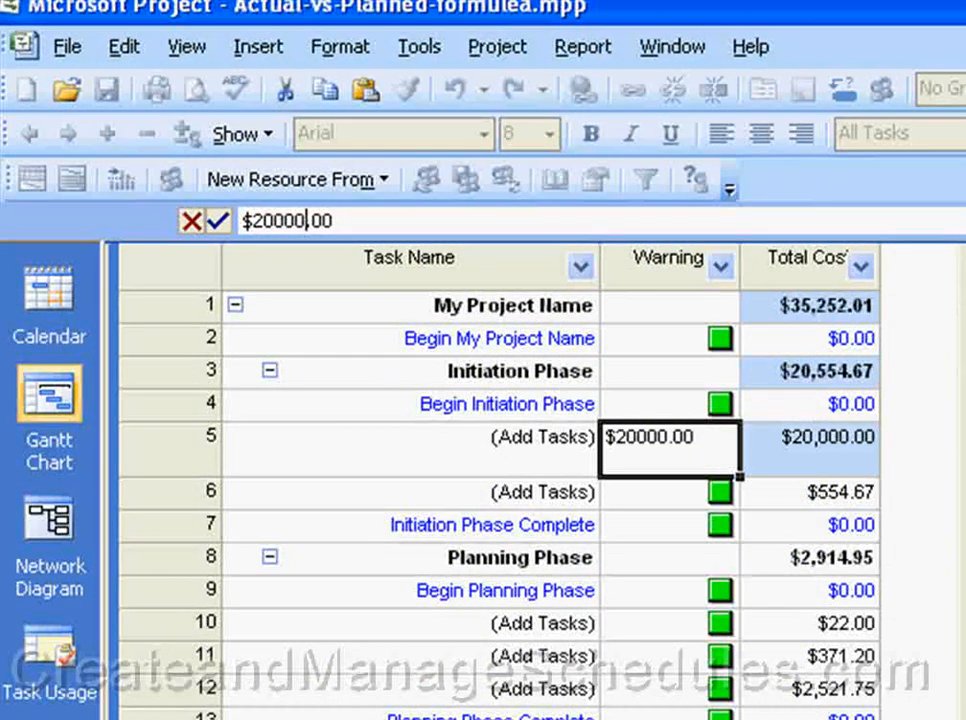
{"action": "left_click", "coordinate": [681, 490]}
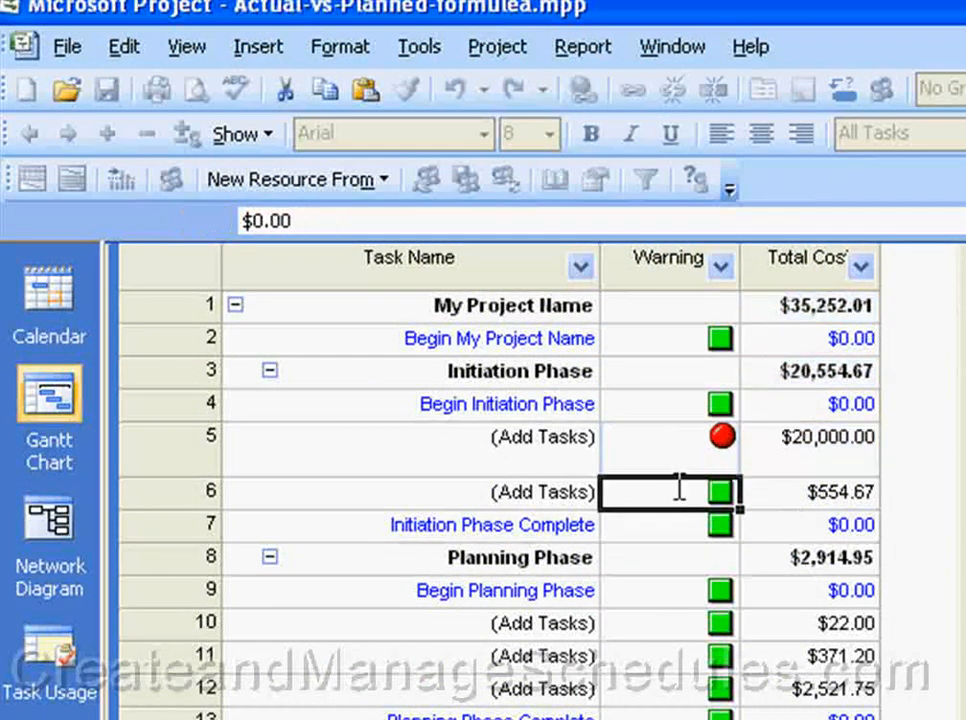
{"action": "left_click", "coordinate": [668, 563]}
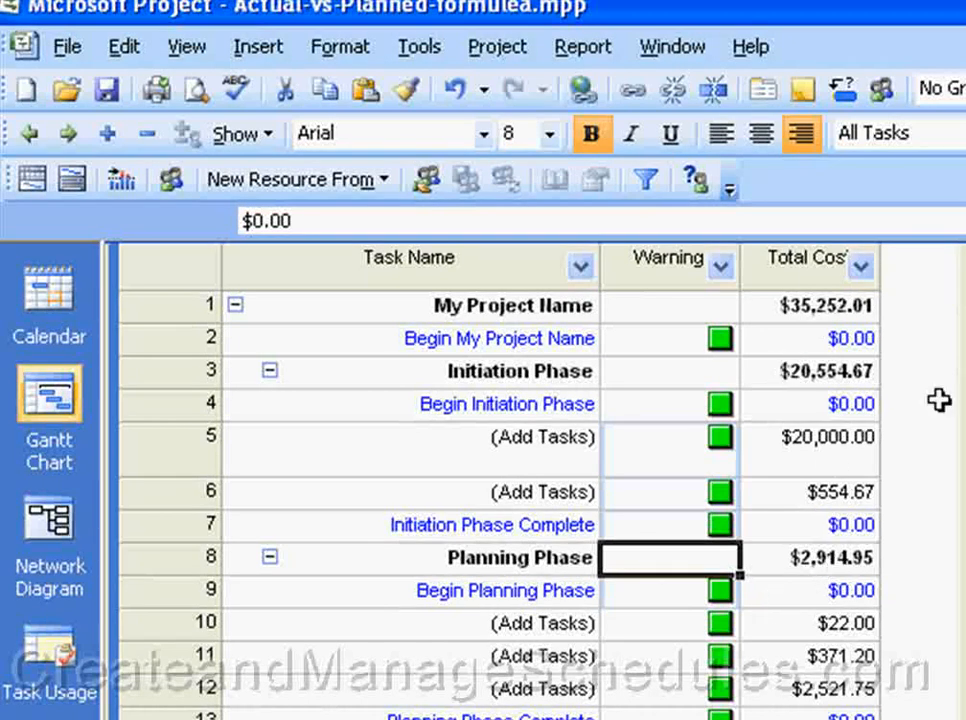
Widen the Total Cost column to fit its title and copy all of the column's values
{"action": "left_click_drag", "start_coordinate": [882, 288], "coordinate": [929, 288]}
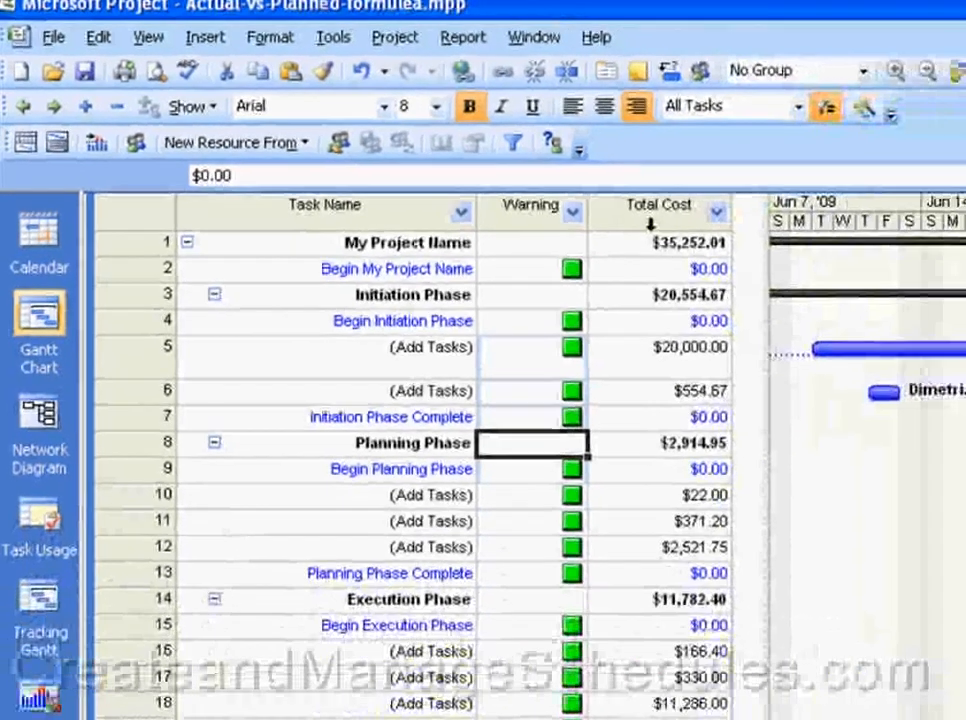
{"action": "left_click", "coordinate": [830, 262]}
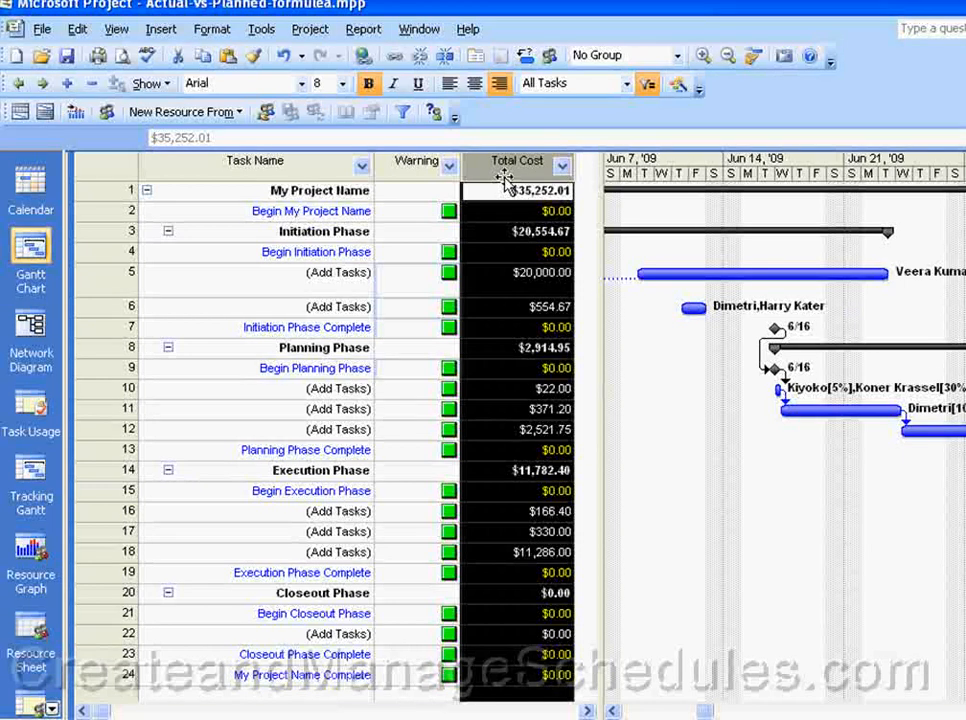
{"action": "right_click", "coordinate": [506, 184]}
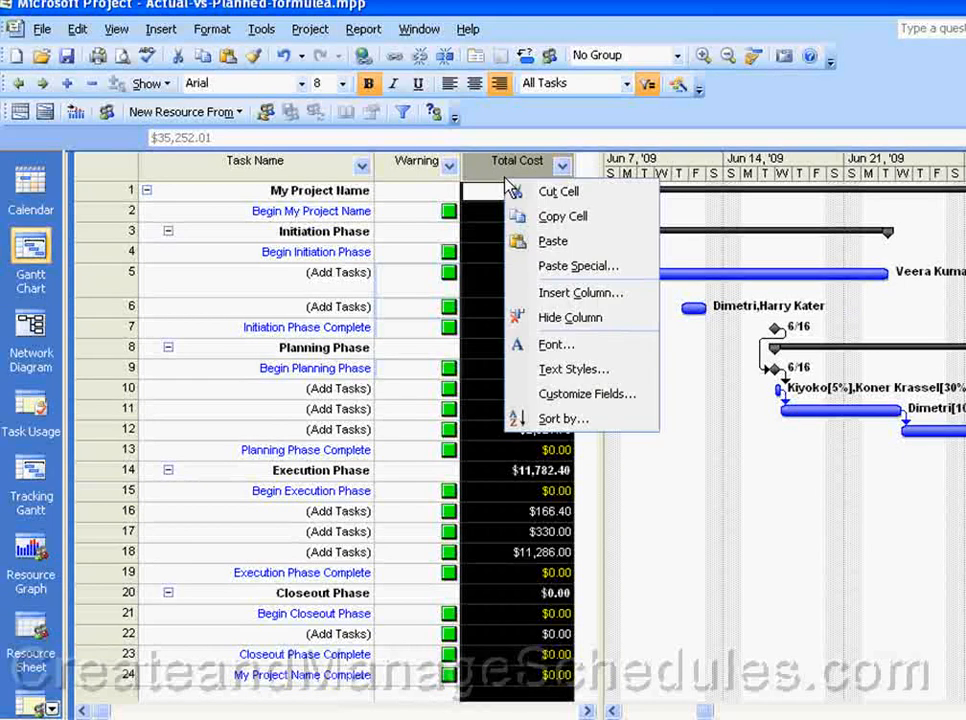
{"action": "left_click", "coordinate": [548, 216]}
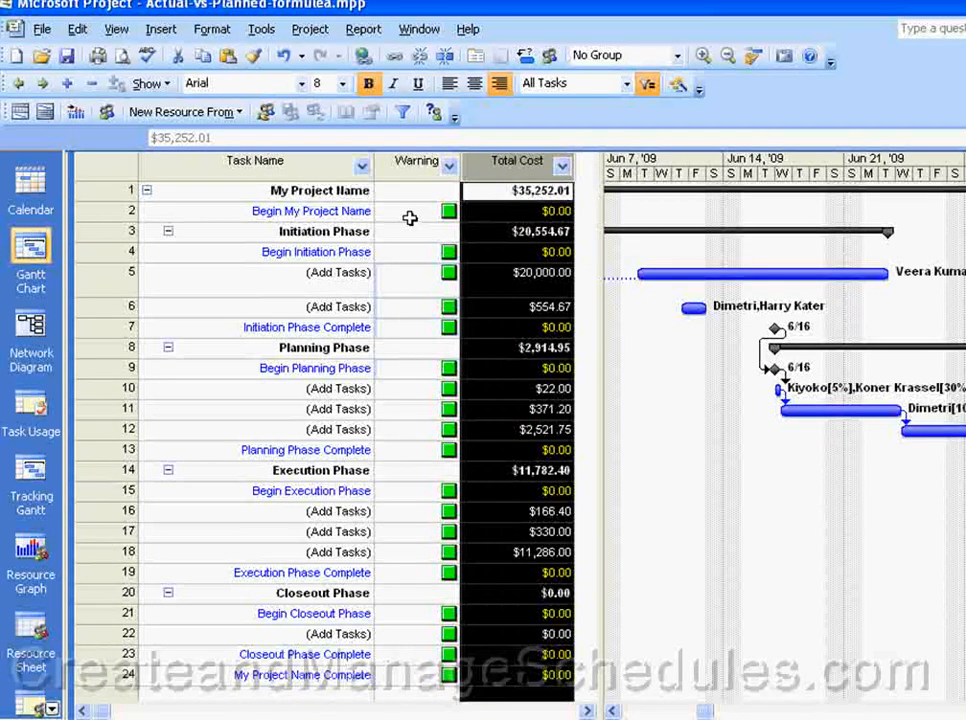
Paste the copied Total Cost values into the whole Warning column as linked text data
{"action": "left_click", "coordinate": [418, 165]}
{"action": "right_click", "coordinate": [420, 180]}
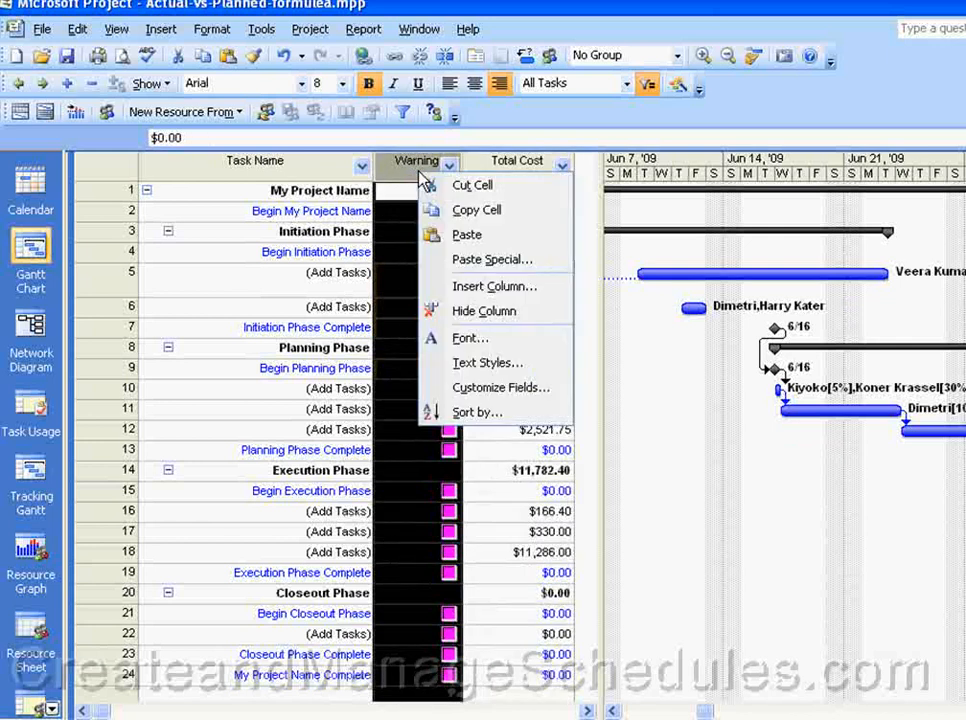
{"action": "left_click", "coordinate": [484, 262]}
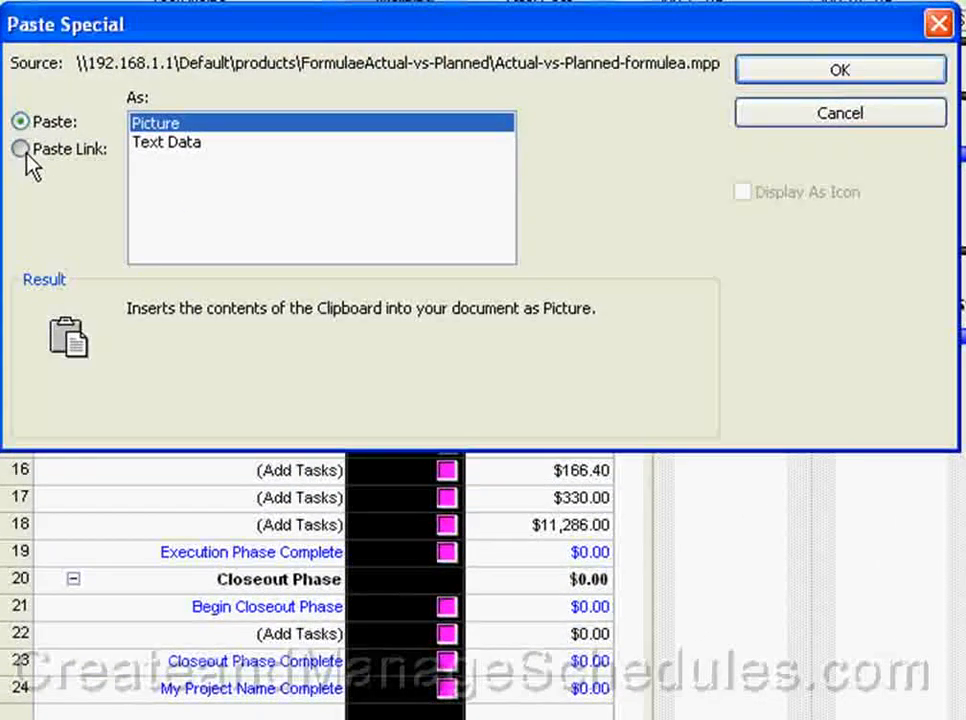
{"action": "left_click", "coordinate": [22, 149]}
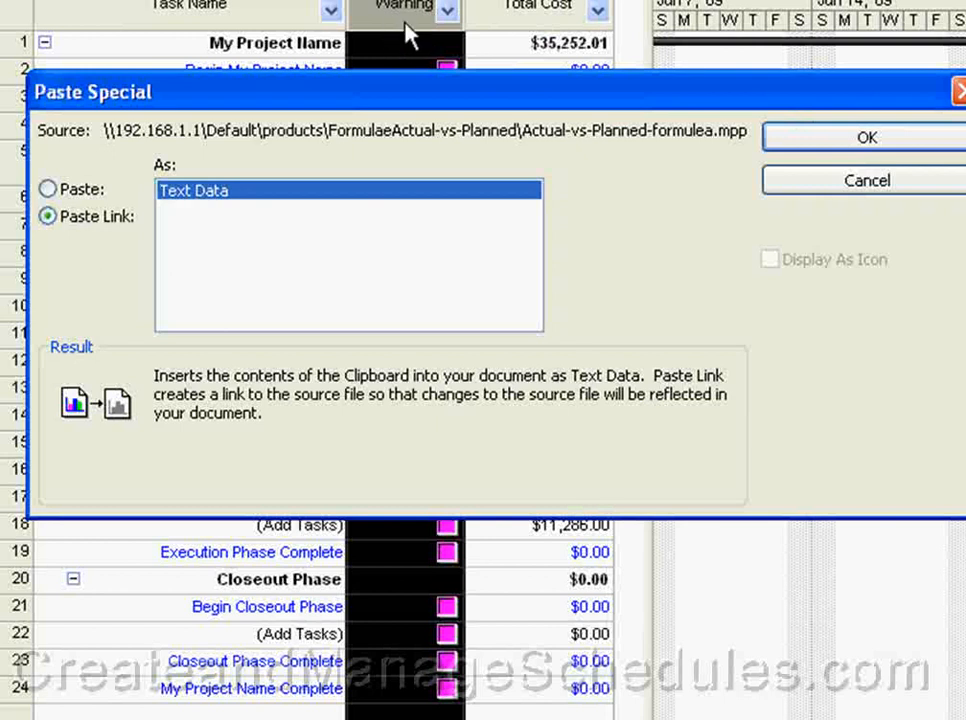
{"action": "left_click", "coordinate": [910, 143]}
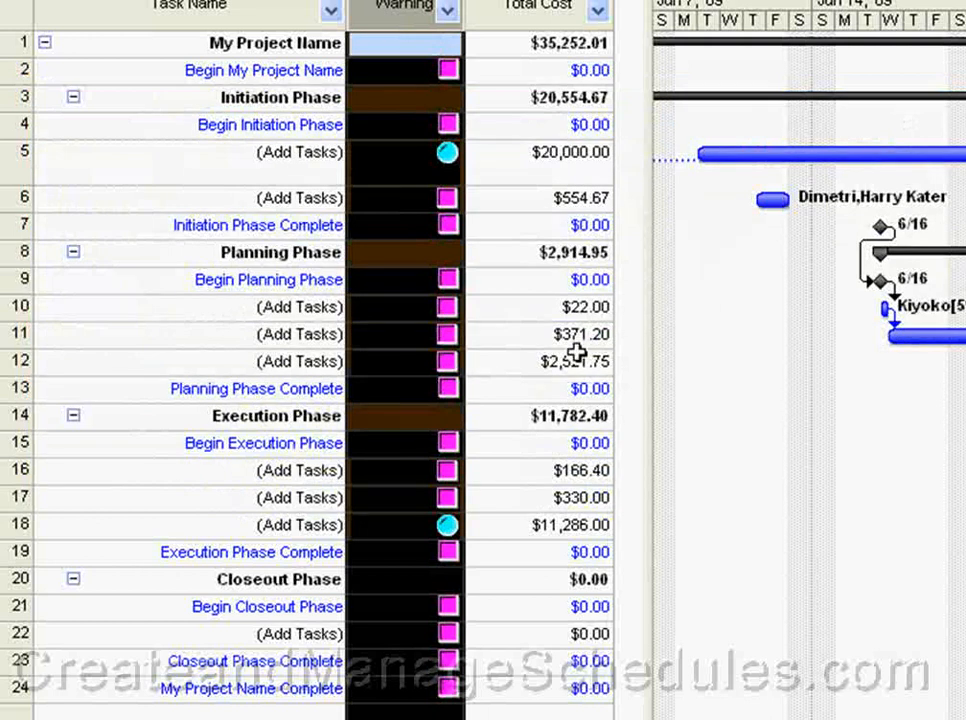
{"action": "left_click", "coordinate": [578, 352]}
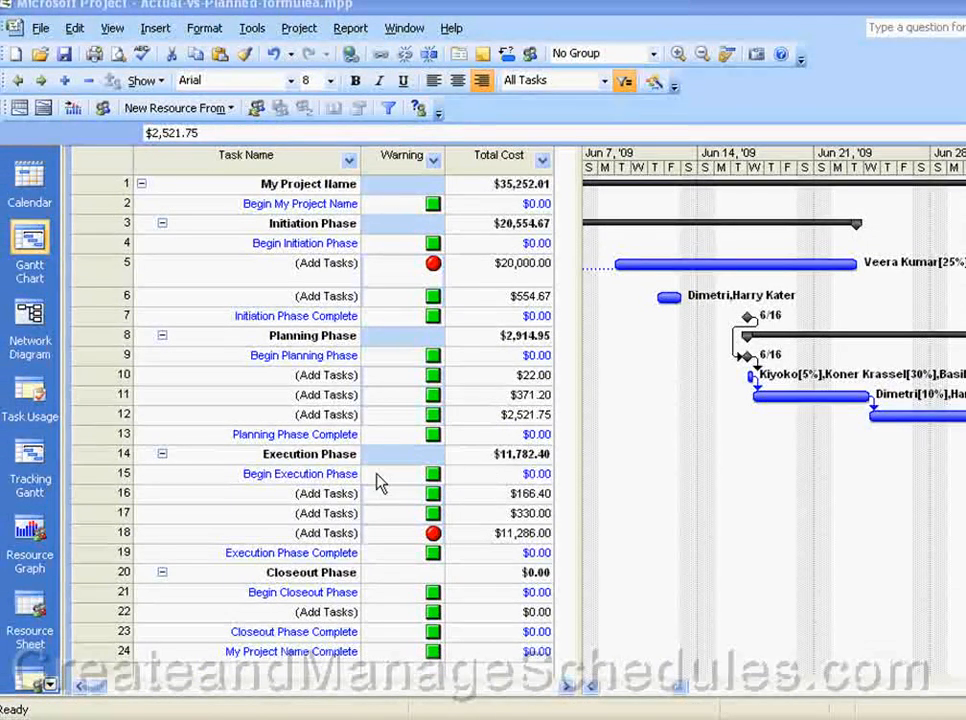
Test the linked indicator by setting the Total Cost of task 6 in the Initiation Phase to 6000
{"action": "left_click", "coordinate": [481, 440]}
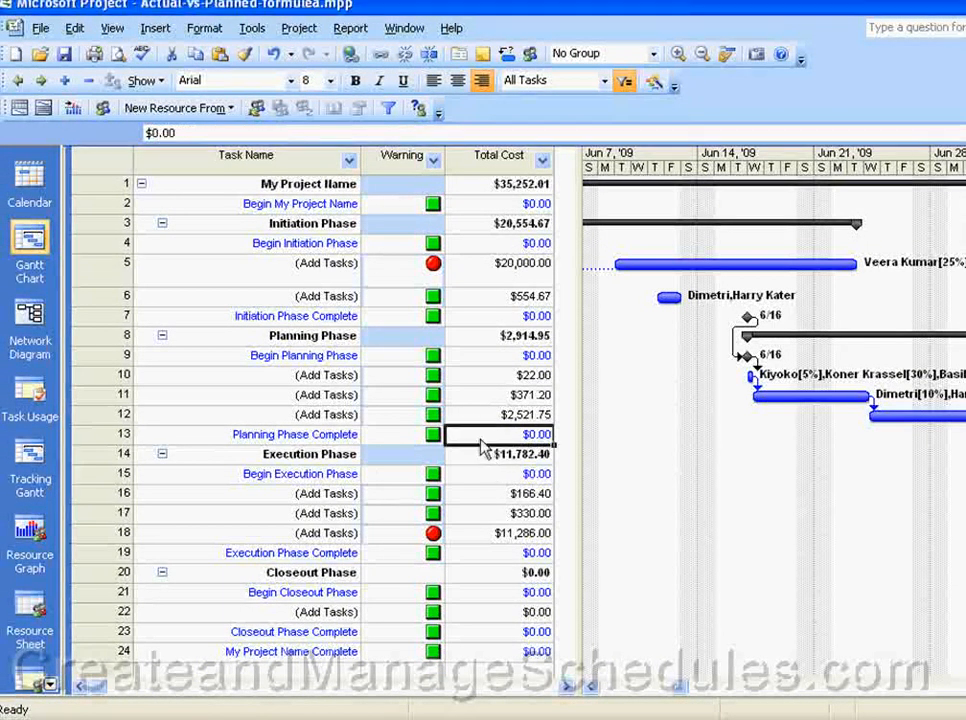
{"action": "scroll", "coordinate": [479, 440], "scroll_direction": "down", "scroll_amount": 4}
{"action": "scroll", "coordinate": [479, 440], "scroll_direction": "up", "scroll_amount": 4}
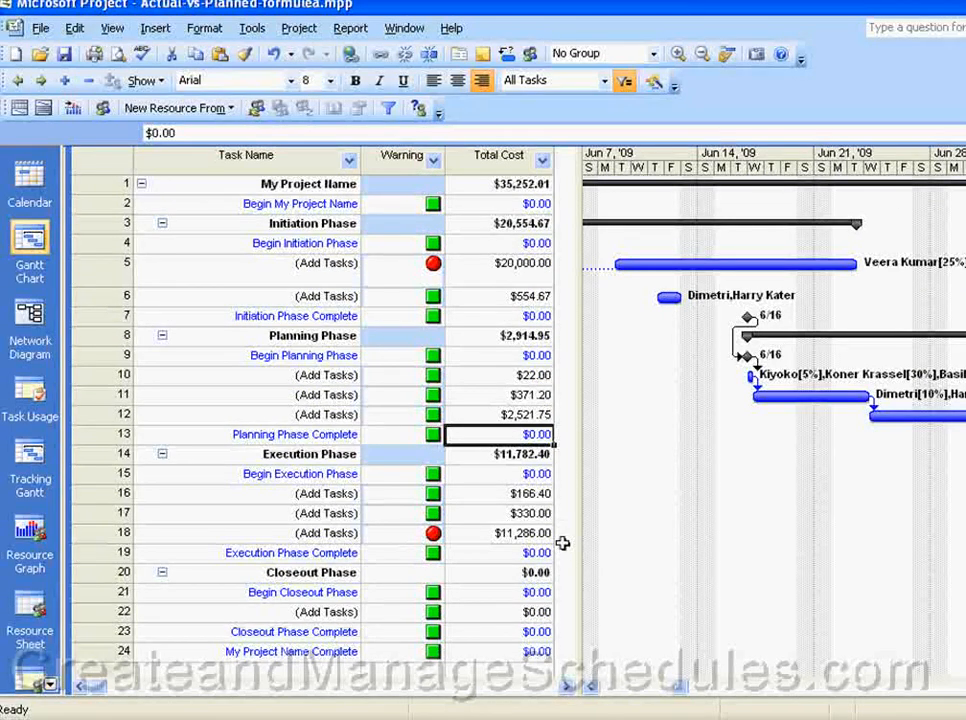
{"action": "left_click", "coordinate": [513, 296]}
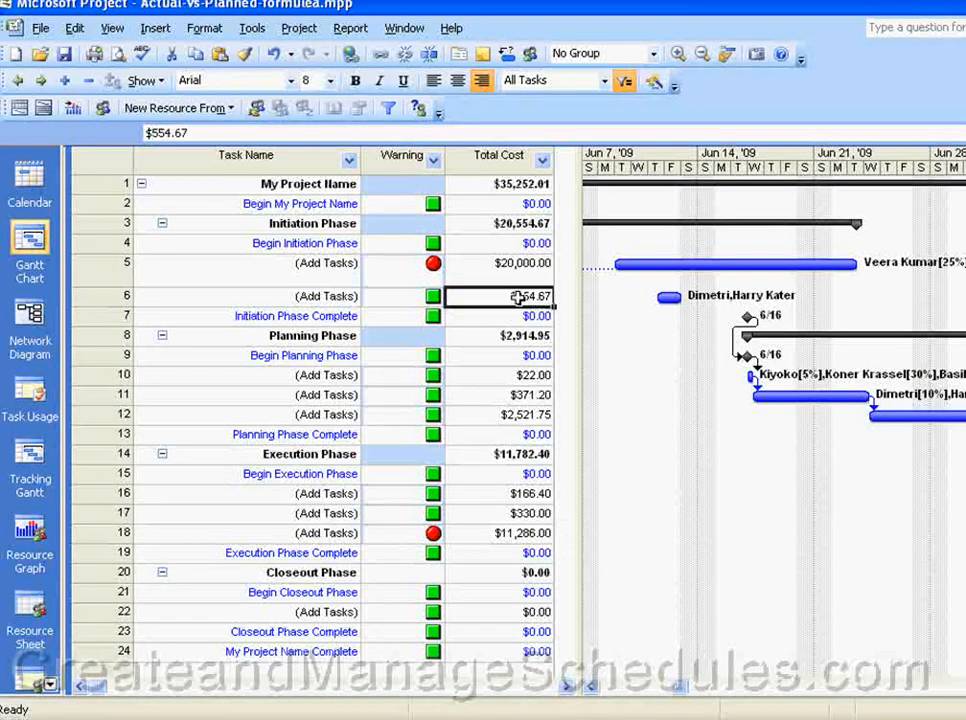
{"action": "type", "text": "6000"}
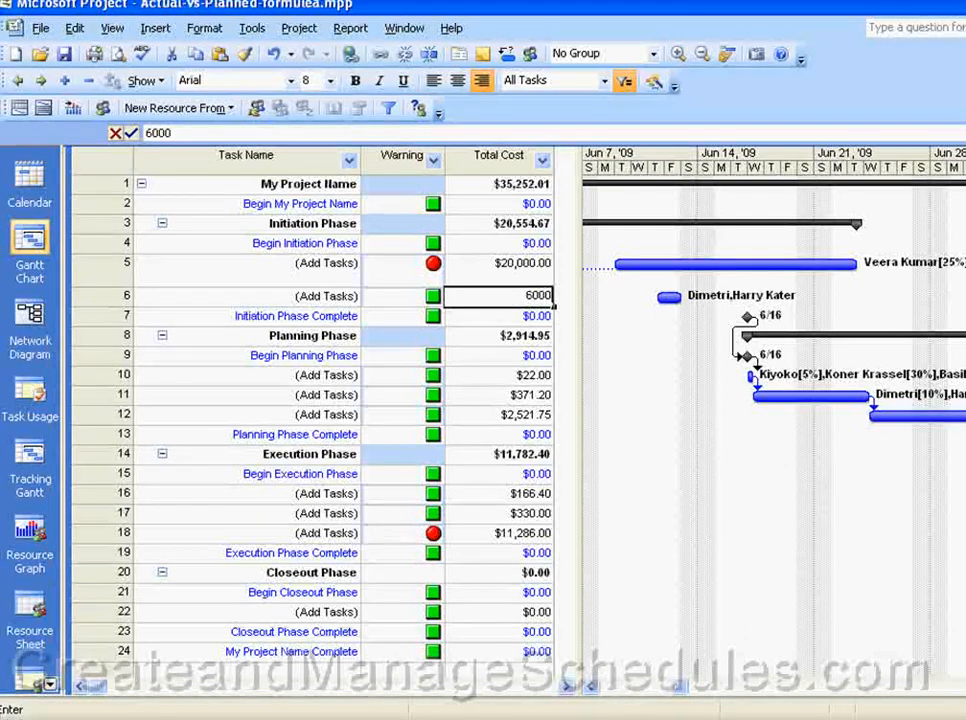
{"action": "left_click", "coordinate": [520, 243]}
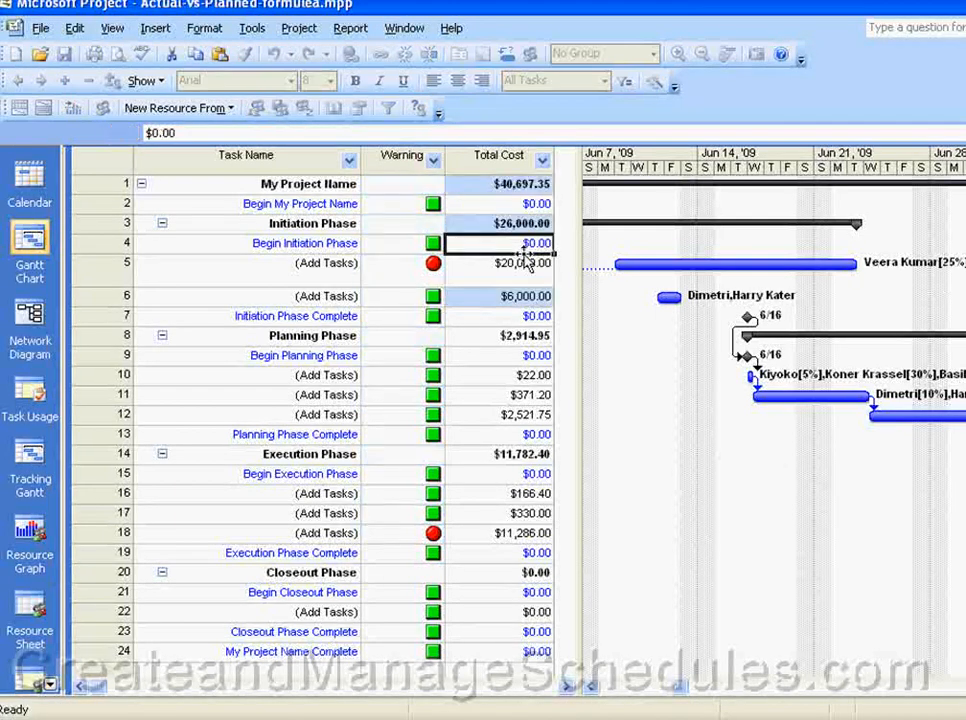
{"action": "left_click", "coordinate": [526, 296]}
{"action": "left_click", "coordinate": [502, 279]}
{"action": "left_click", "coordinate": [409, 298]}
{"action": "left_click", "coordinate": [498, 279]}
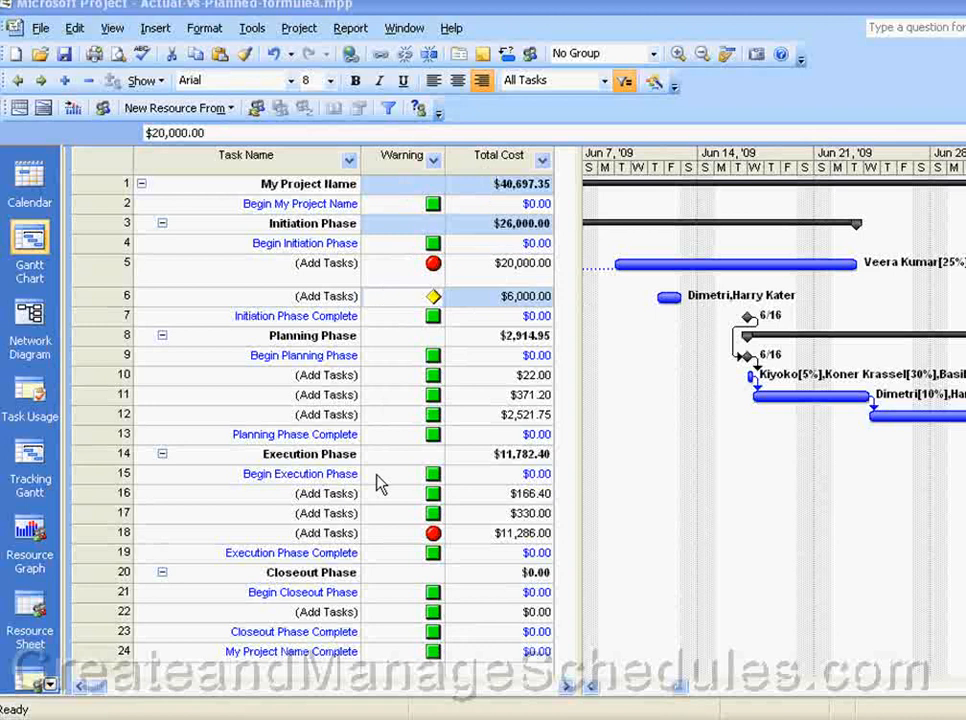
Center the indicators in the Warning column and widen the table area slightly beyond the Total Cost column
{"action": "left_click", "coordinate": [404, 155]}
{"action": "left_click", "coordinate": [456, 82]}
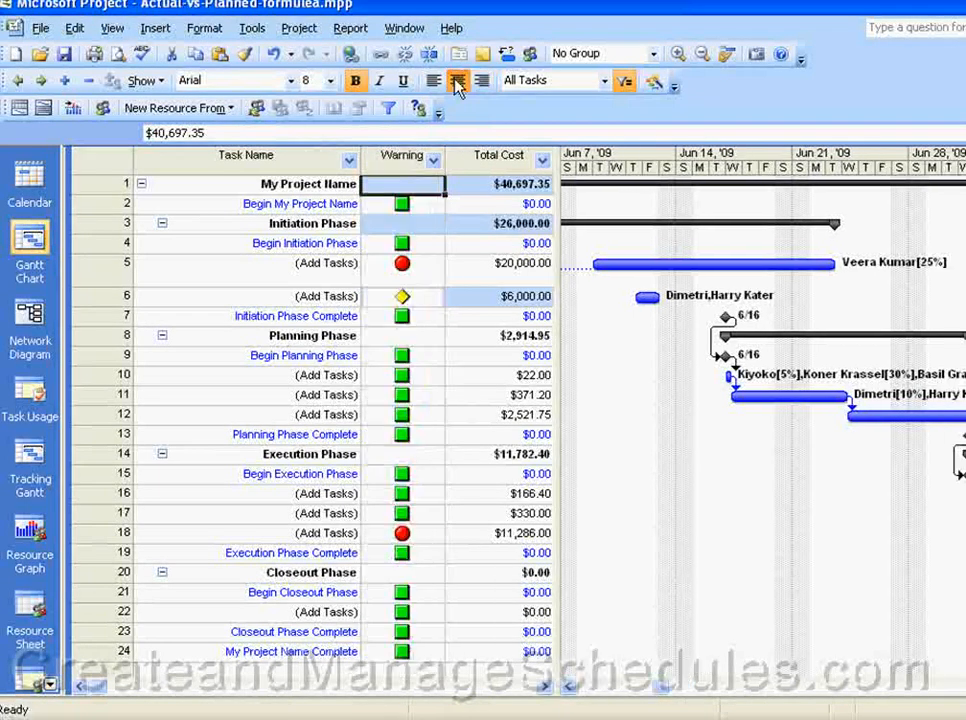
{"action": "left_click", "coordinate": [446, 315]}
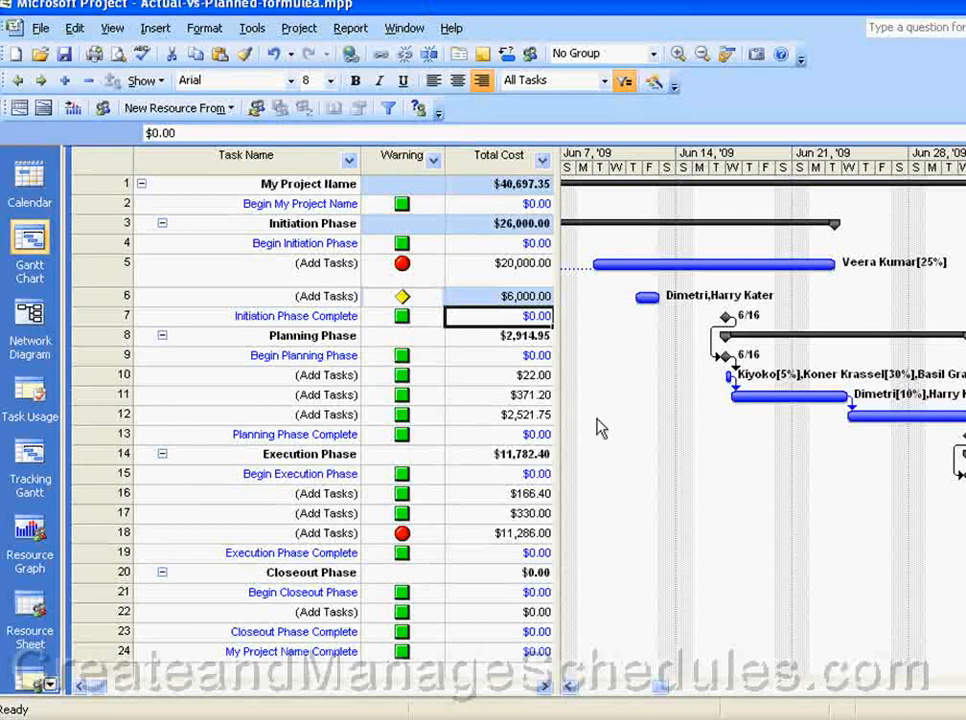
{"action": "left_click_drag", "start_coordinate": [558, 347], "coordinate": [580, 347]}
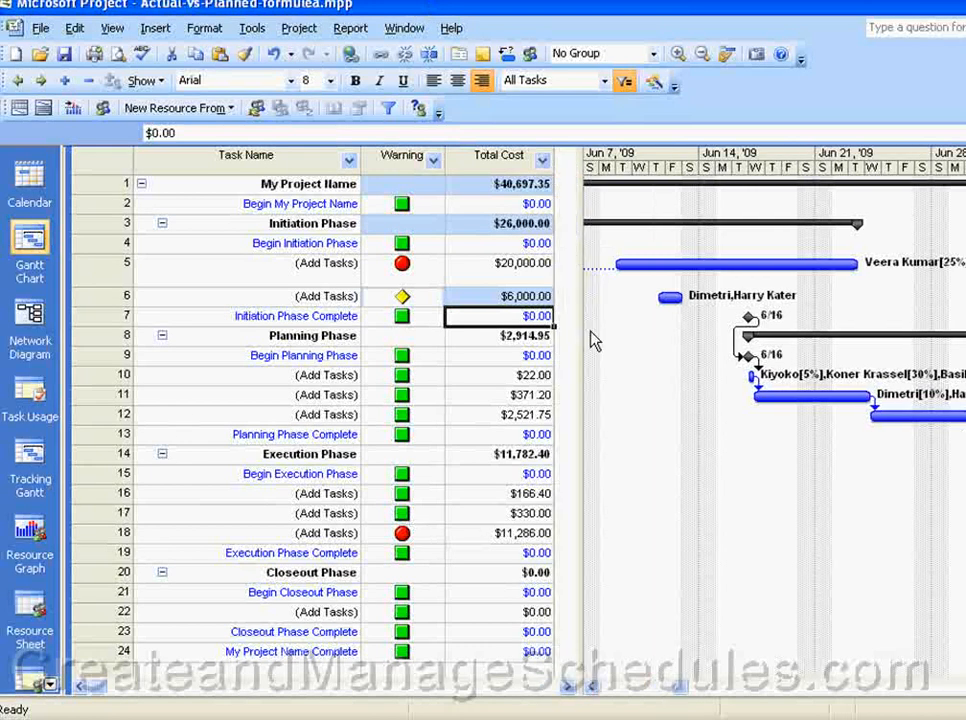
{"action": "mouse_move", "coordinate": [376, 451]}
{"action": "key", "text": "alt+Tab"}
{"action": "key", "text": "alt+Tab"}
{"action": "key", "text": "alt+Tab"}
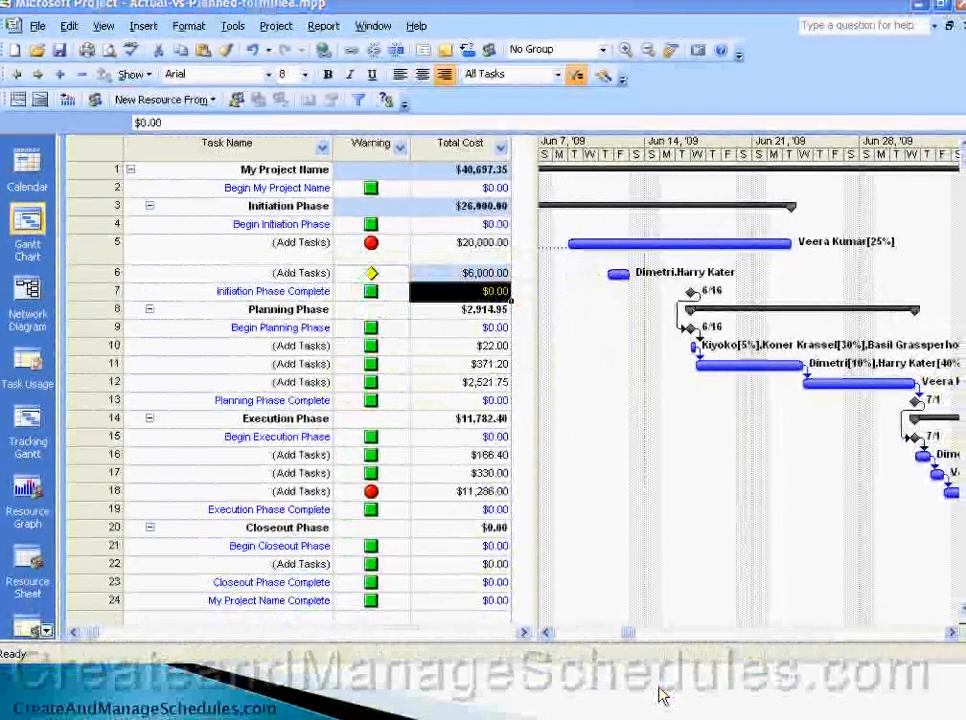
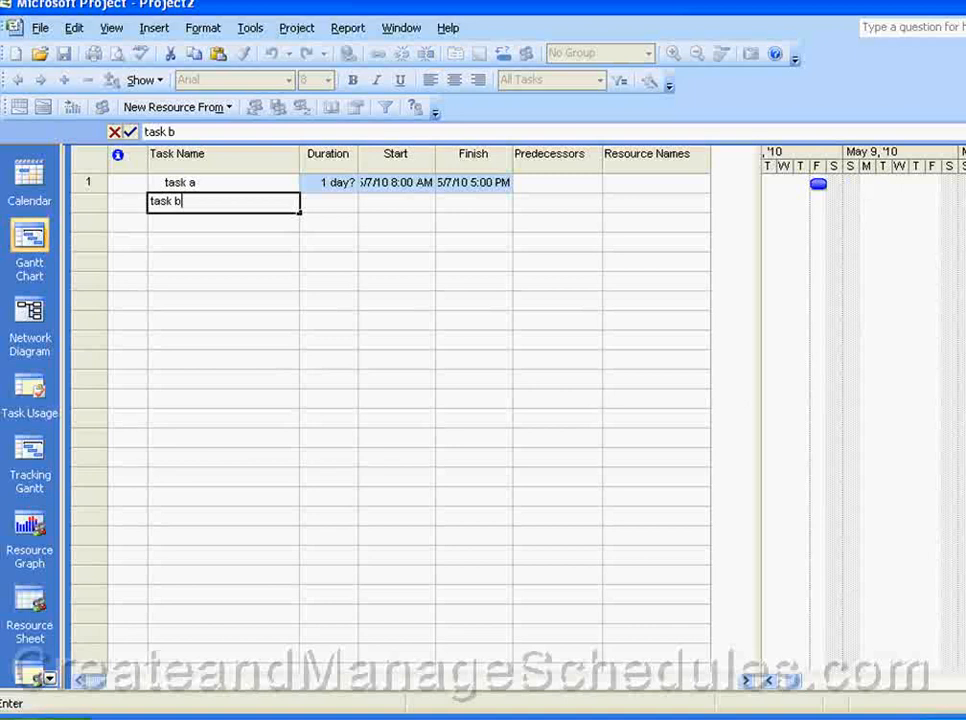
Add two more tasks named task c and task d below task b
{"action": "type", "text": "task c"}
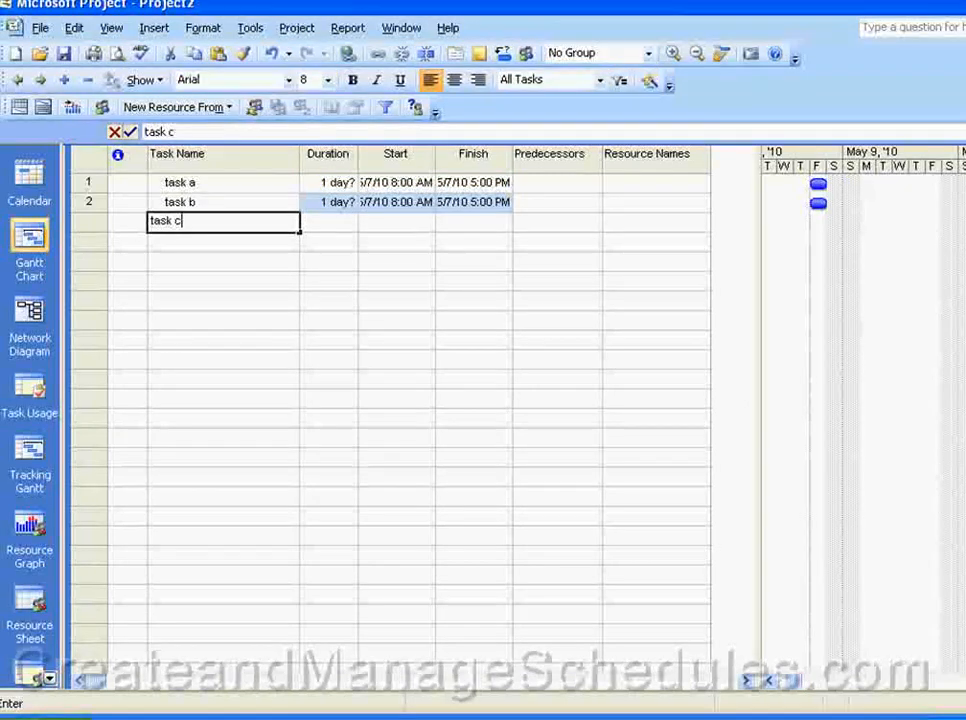
{"action": "key", "text": "Return"}
{"action": "type", "text": "task d"}
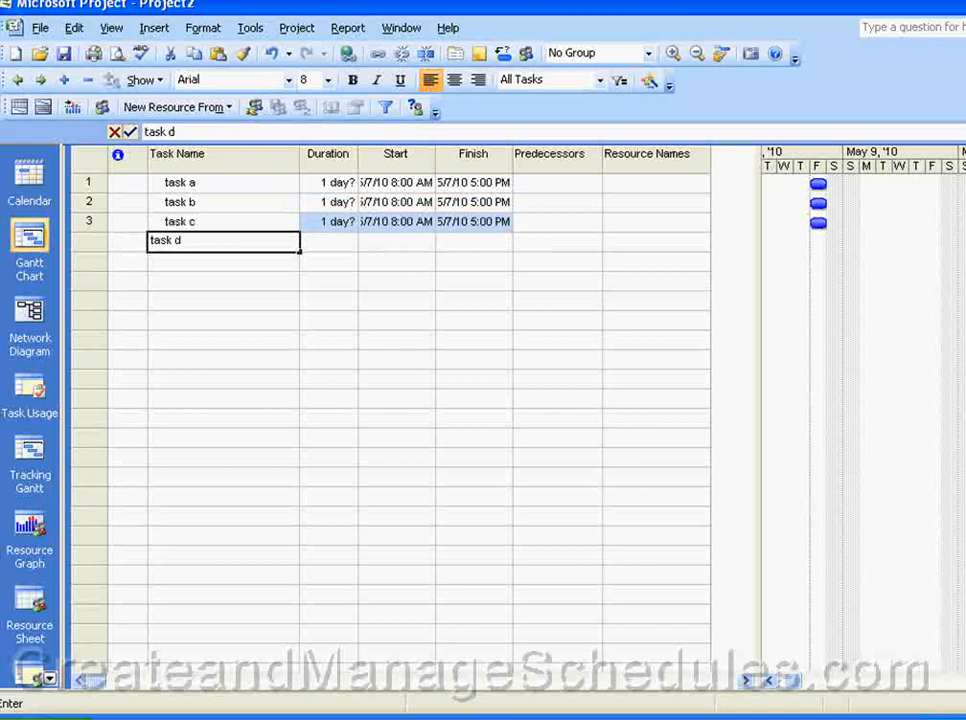
{"action": "left_click", "coordinate": [474, 340]}
Assign a resource by first name to task a and a different resource to task b
{"action": "left_click", "coordinate": [662, 190]}
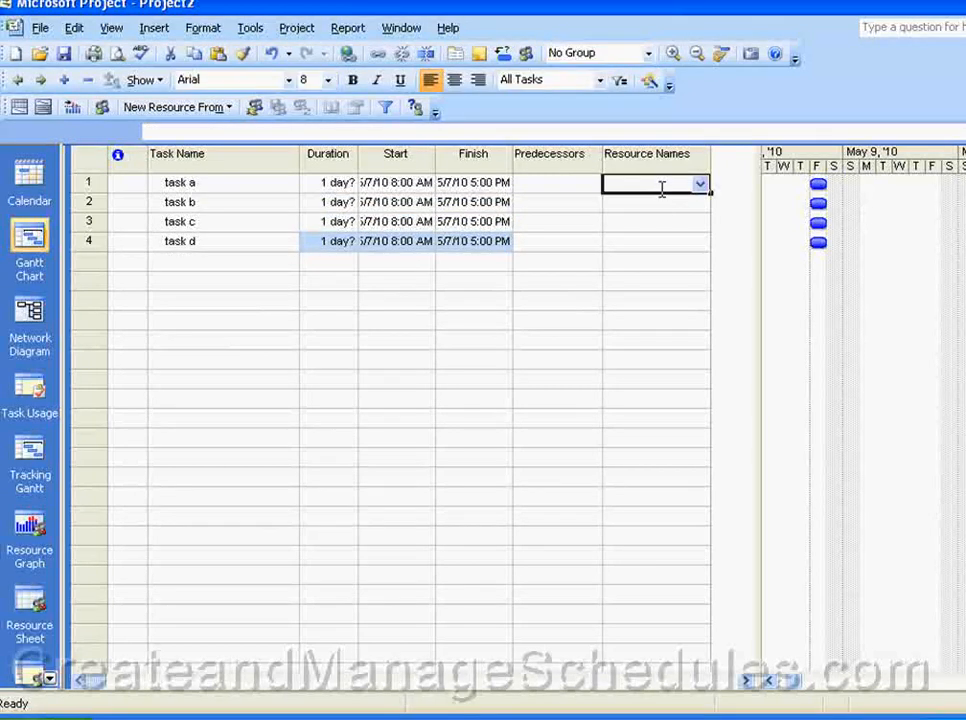
{"action": "type", "text": "KU"}
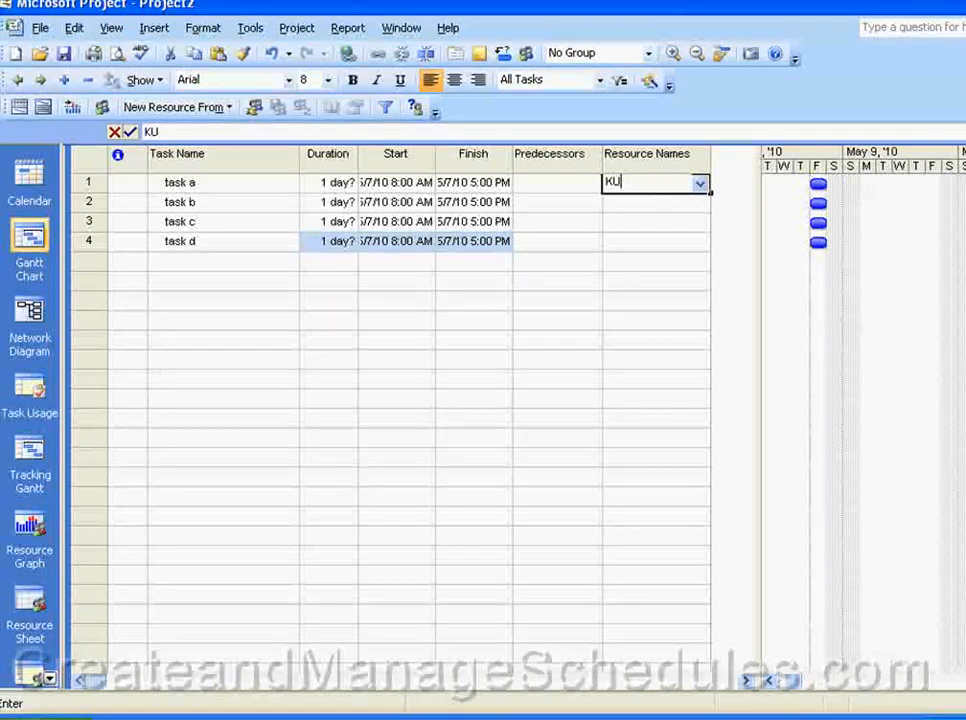
{"action": "key", "text": "BackSpace"}
{"action": "type", "text": "umar"}
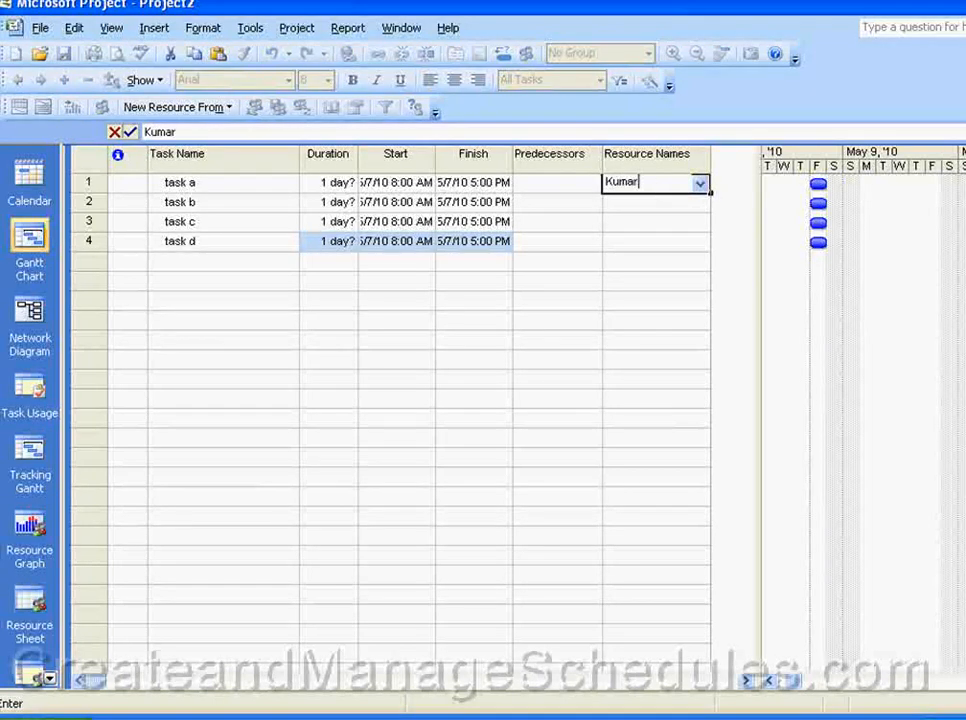
{"action": "key", "text": "Return"}
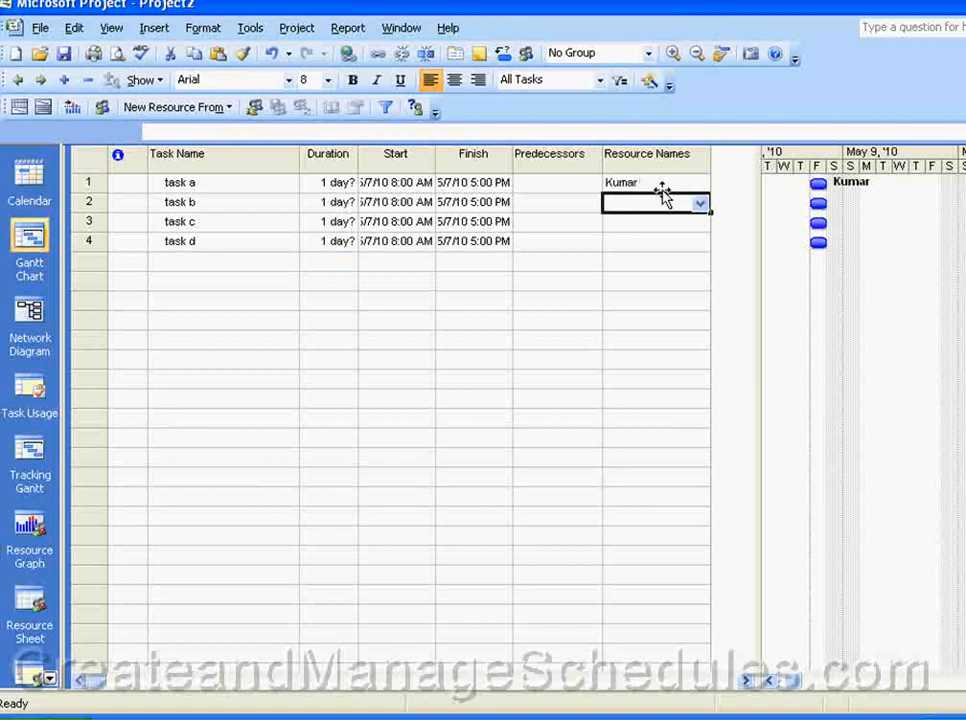
{"action": "type", "text": "A"}
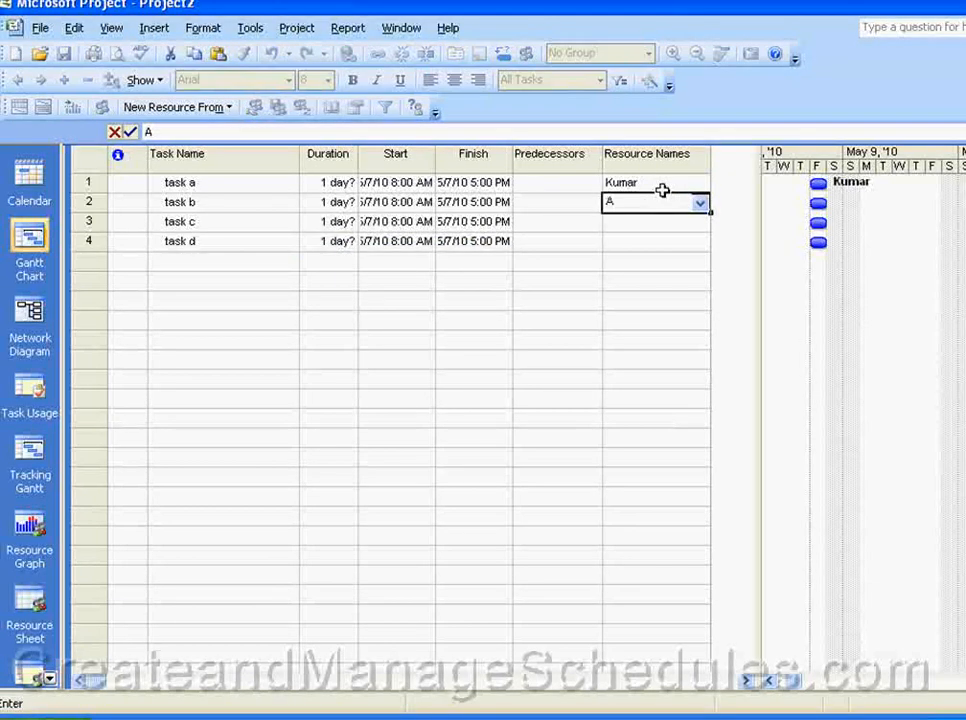
{"action": "type", "text": "nita"}
{"action": "key", "text": "Return"}
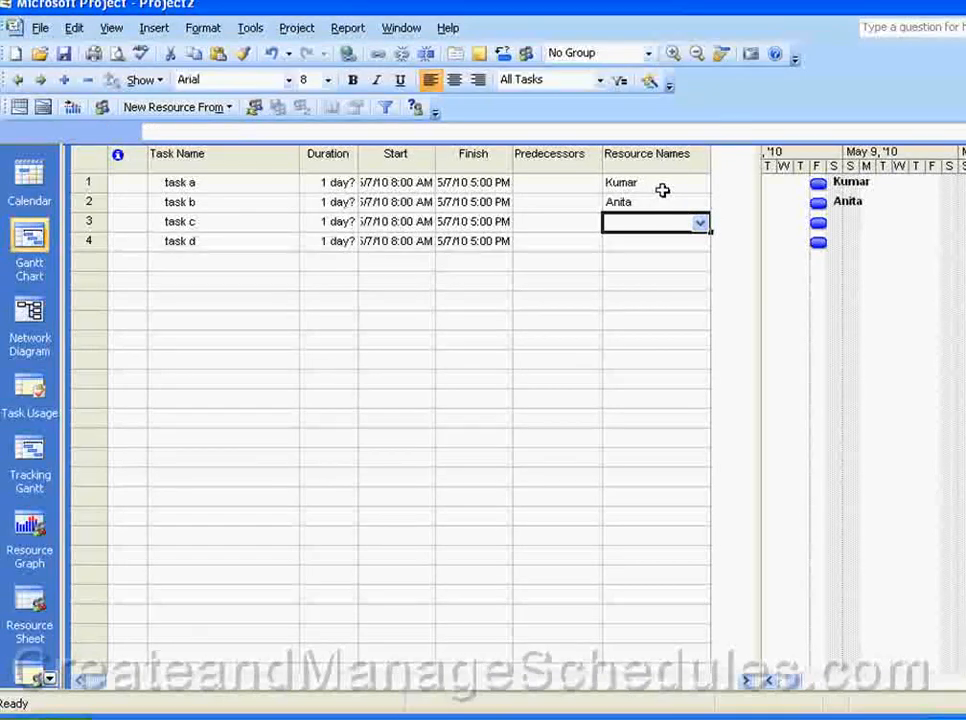
Assign a third resource to task c and the same resource as task a to task d
{"action": "type", "text": "Kim"}
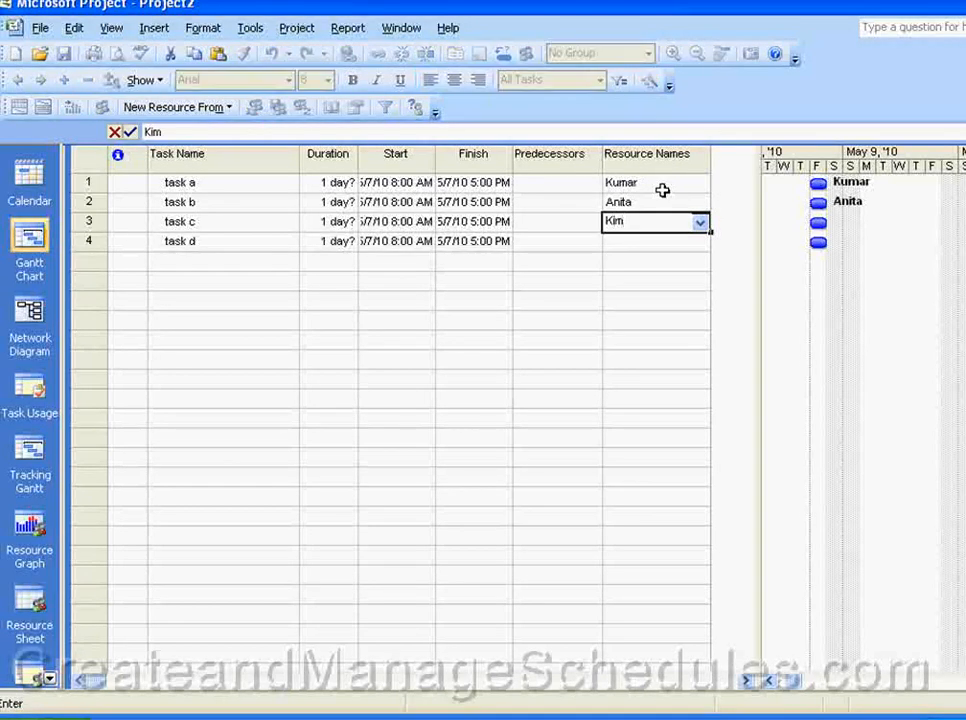
{"action": "key", "text": "Return"}
{"action": "type", "text": "K"}
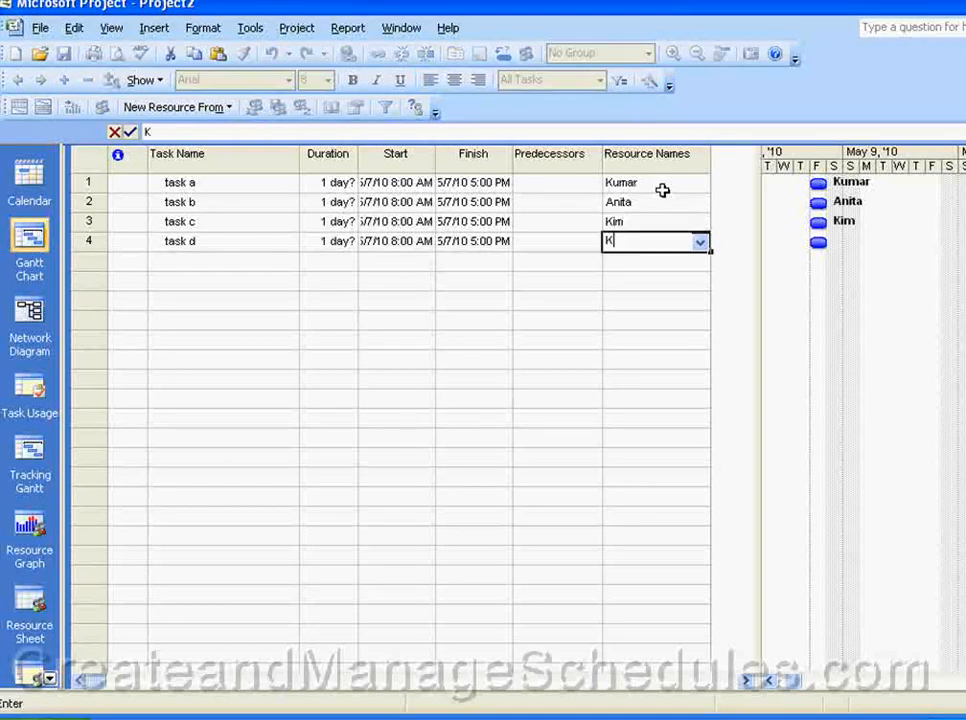
{"action": "type", "text": "umar"}
{"action": "key", "text": "Return"}
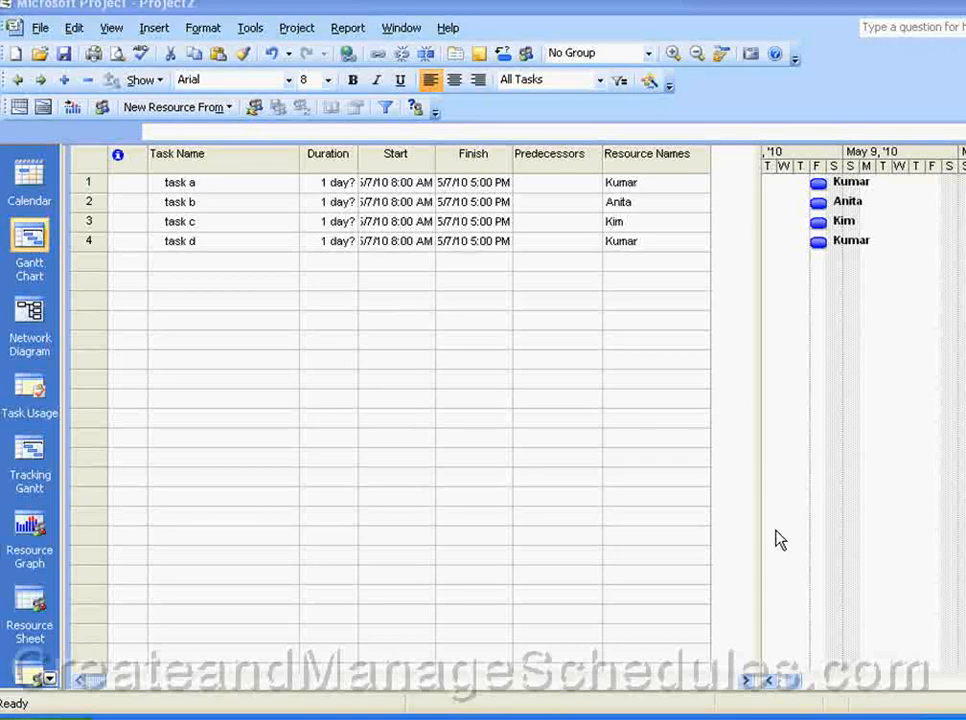
Insert a Flag1 column before Resource Names, titled with the first name of task a's resource
{"action": "left_click", "coordinate": [643, 157]}
{"action": "right_click", "coordinate": [645, 160]}
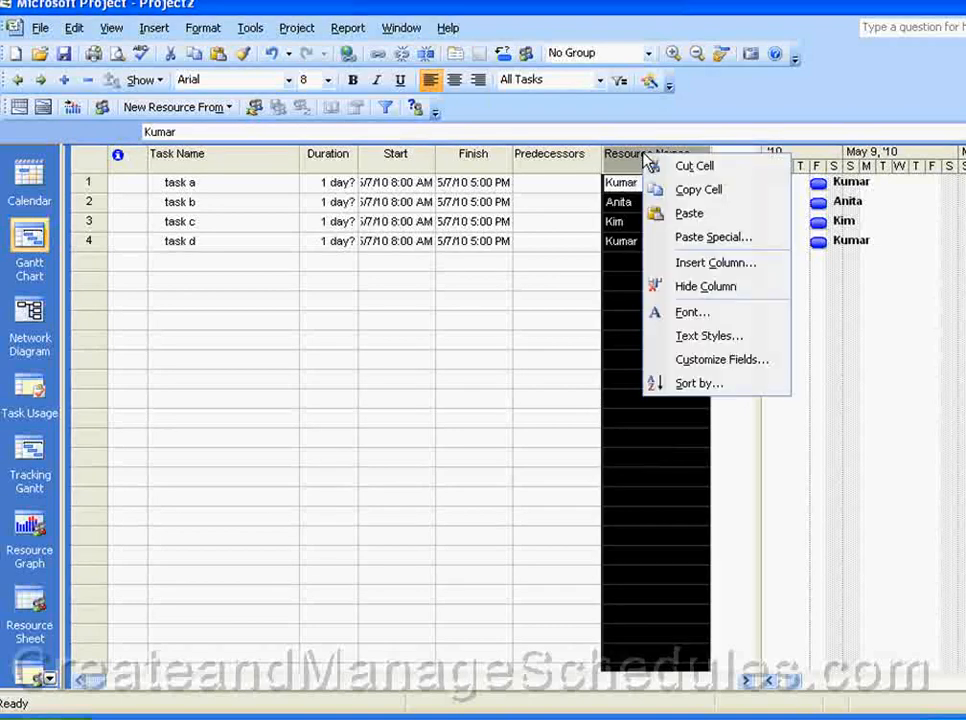
{"action": "left_click", "coordinate": [690, 265]}
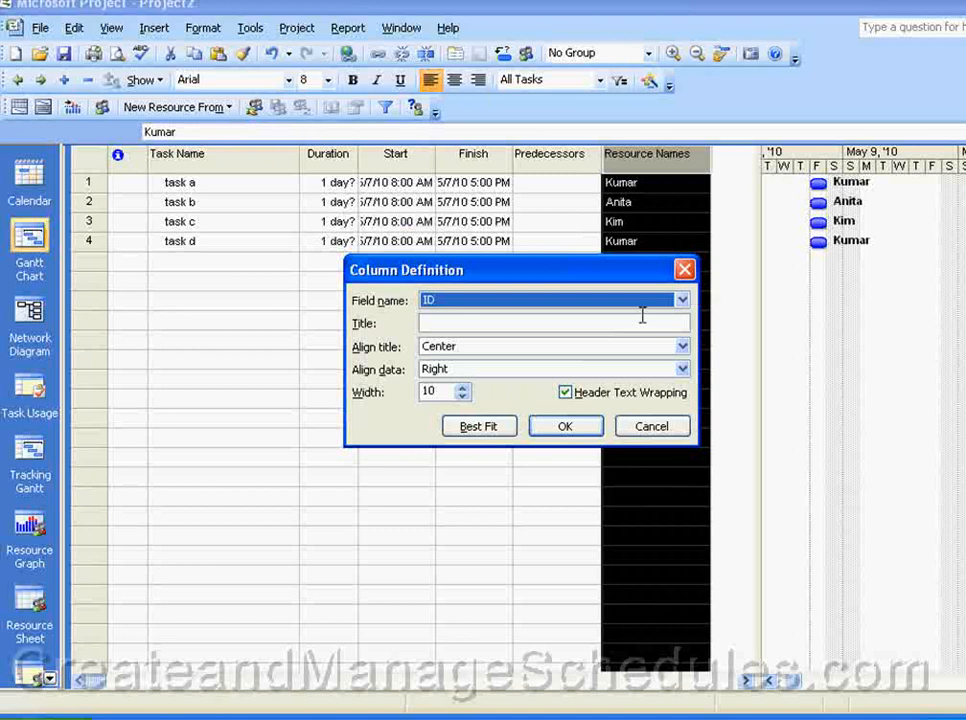
{"action": "left_click", "coordinate": [681, 301]}
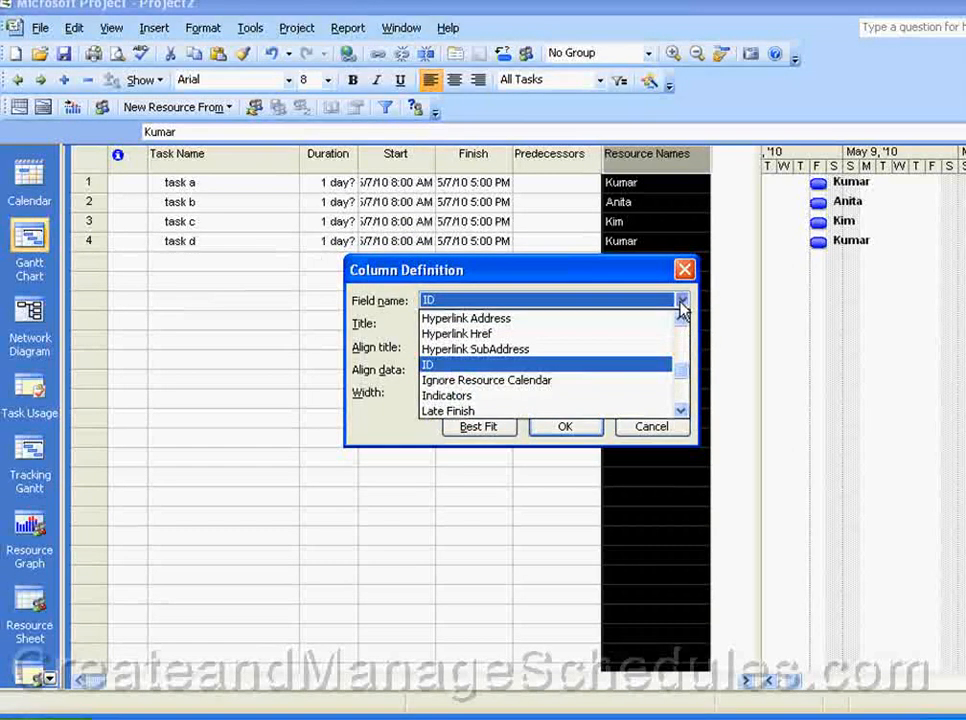
{"action": "key", "text": "f"}
{"action": "left_click", "coordinate": [680, 410]}
{"action": "left_click", "coordinate": [680, 410]}
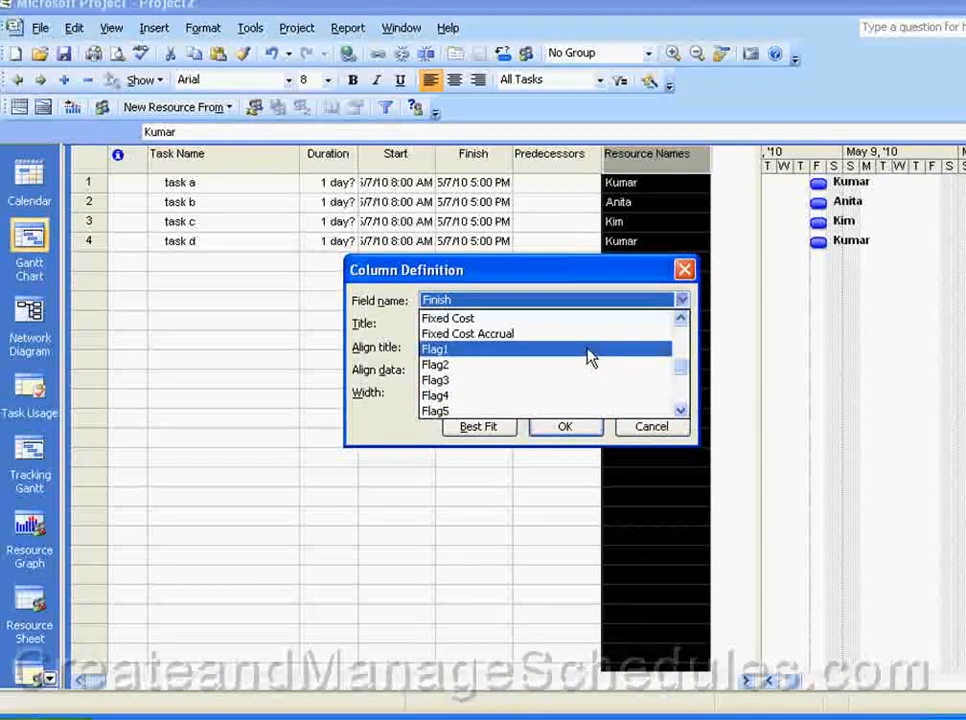
{"action": "left_click", "coordinate": [589, 352]}
{"action": "left_click", "coordinate": [576, 322]}
{"action": "type", "text": "Kumar"}
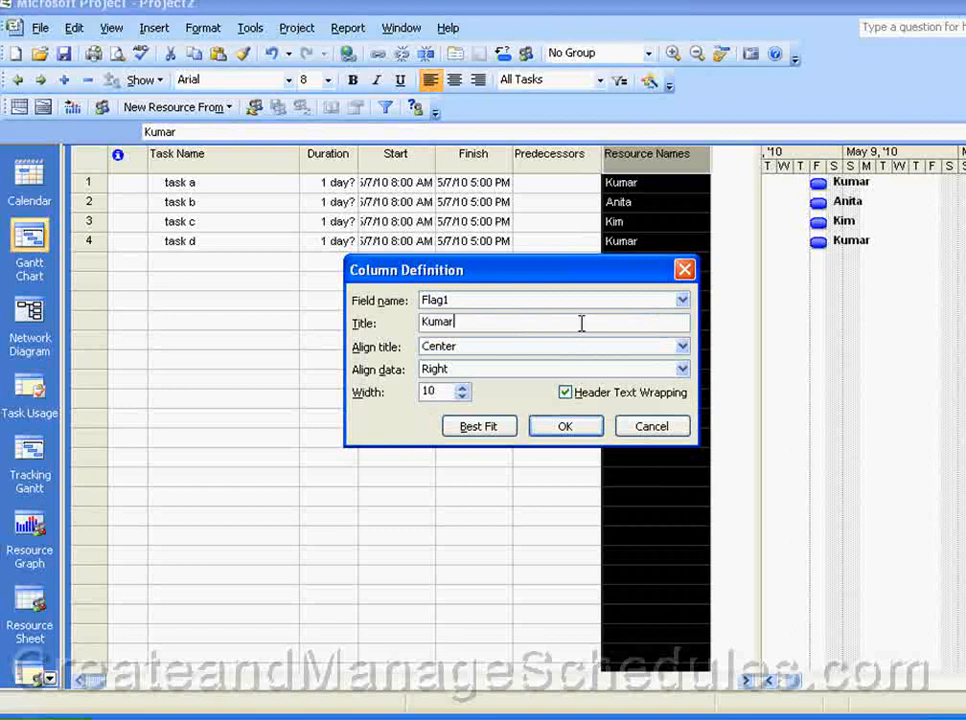
{"action": "left_click", "coordinate": [582, 425]}
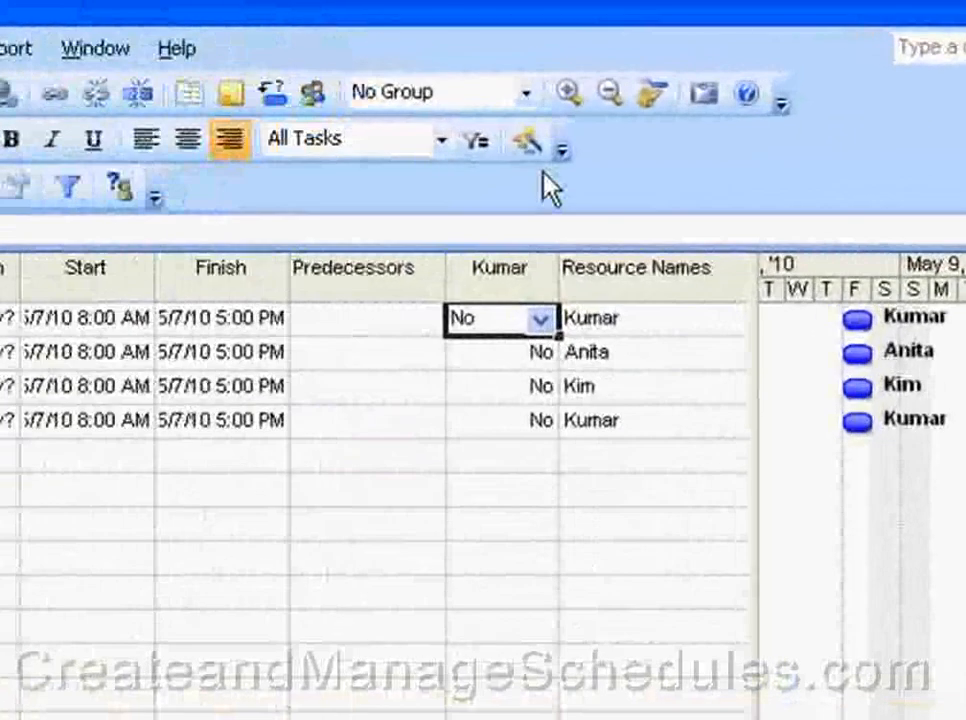
Turn on AutoFilter and apply a custom filter where Resource Names contains the resource assigned to task a
{"action": "left_click", "coordinate": [477, 143]}
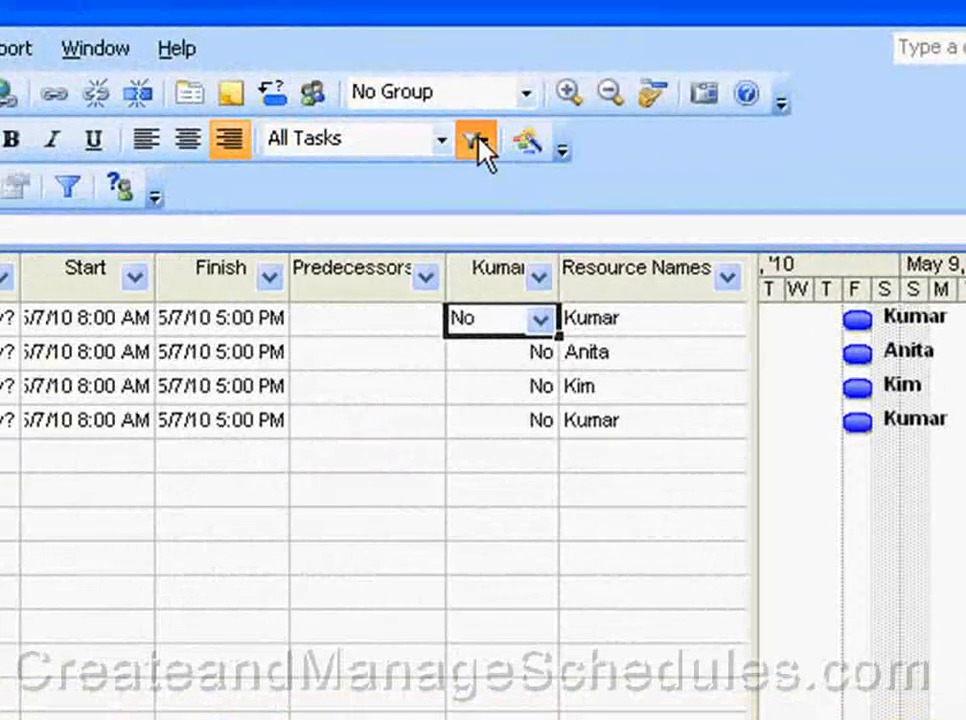
{"action": "left_click", "coordinate": [729, 275]}
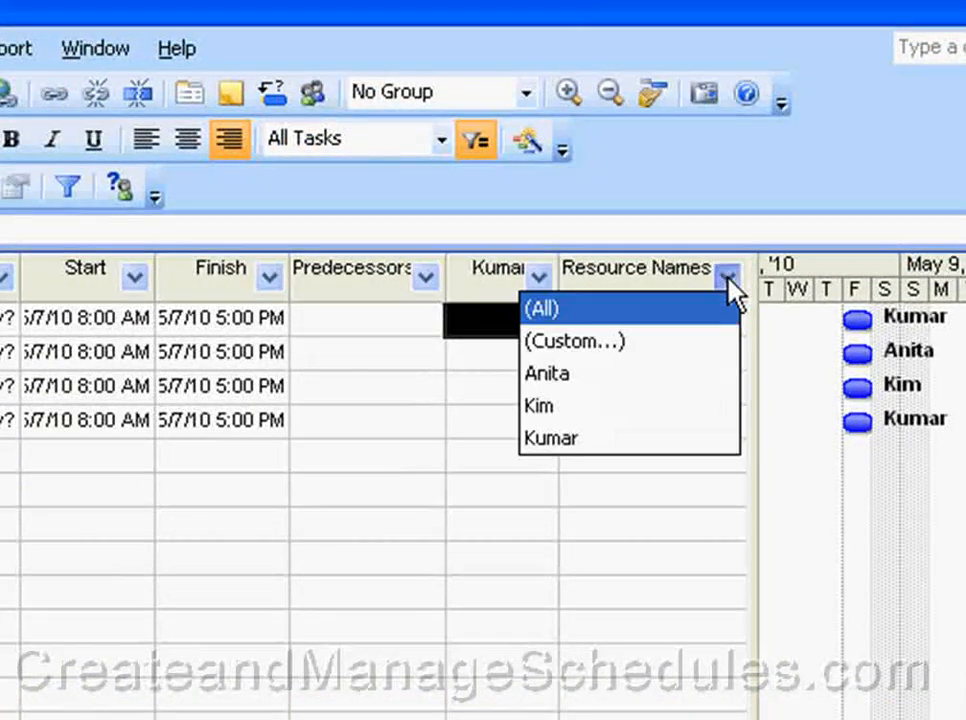
{"action": "left_click", "coordinate": [692, 340]}
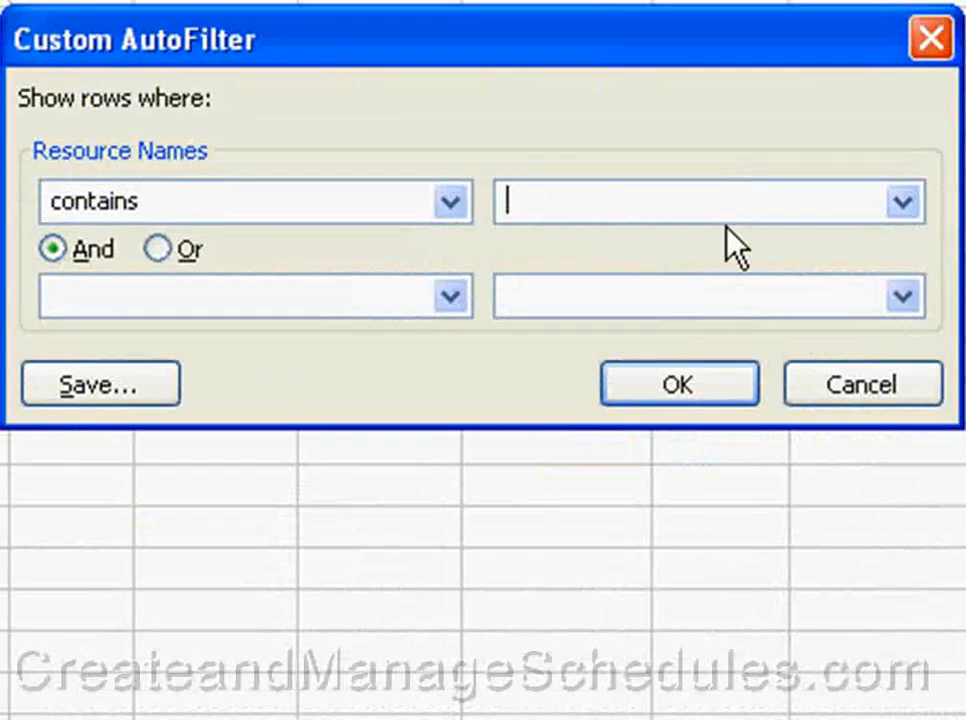
{"action": "left_click", "coordinate": [912, 205]}
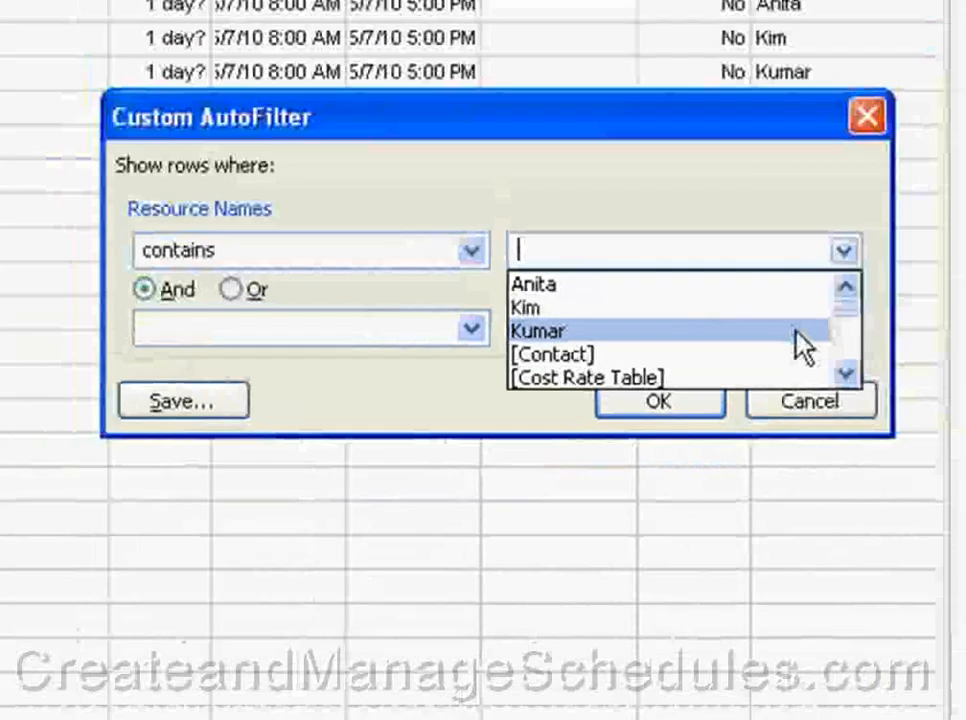
{"action": "left_click", "coordinate": [847, 299]}
{"action": "left_click", "coordinate": [720, 388]}
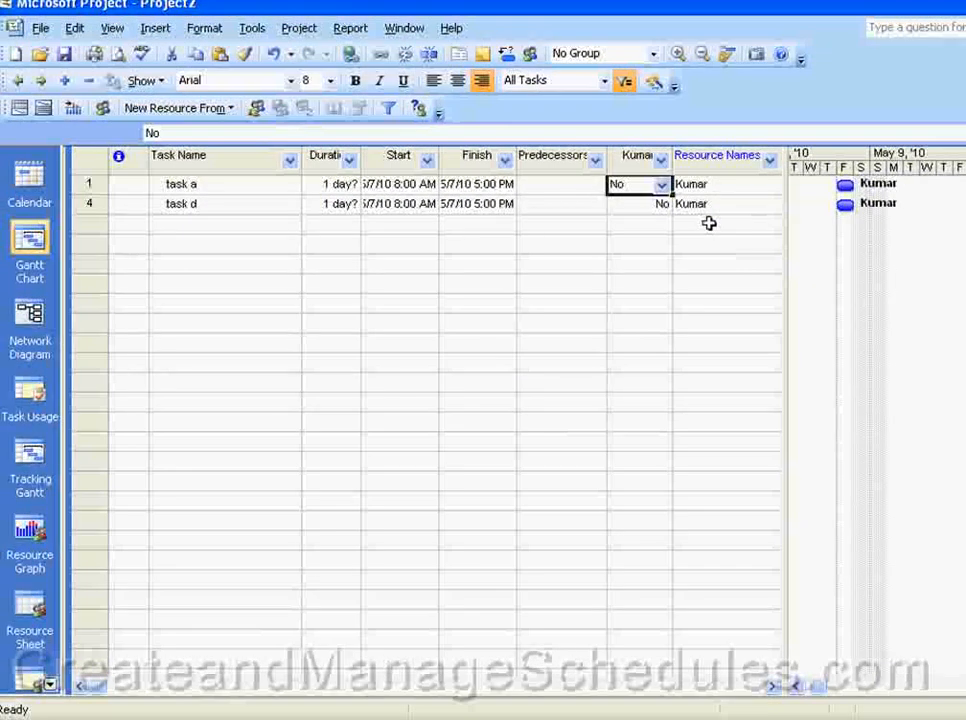
Set the flag column to Yes for task a and task d in the filtered list
{"action": "left_click", "coordinate": [661, 184]}
{"action": "left_click", "coordinate": [600, 203]}
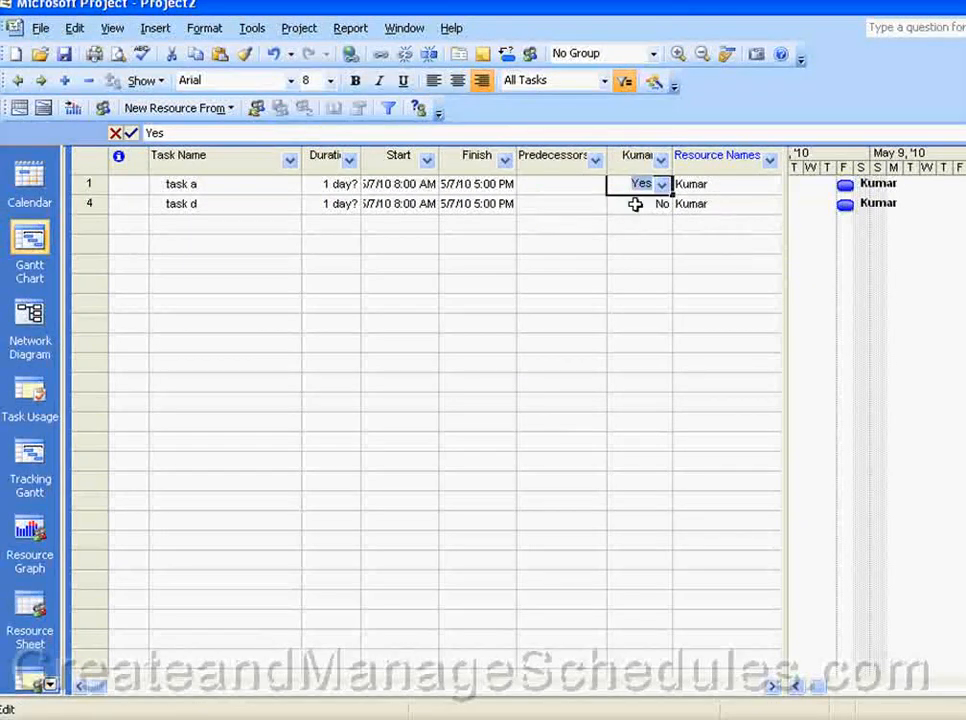
{"action": "left_click", "coordinate": [655, 204]}
{"action": "left_click", "coordinate": [661, 204]}
{"action": "left_click", "coordinate": [600, 222]}
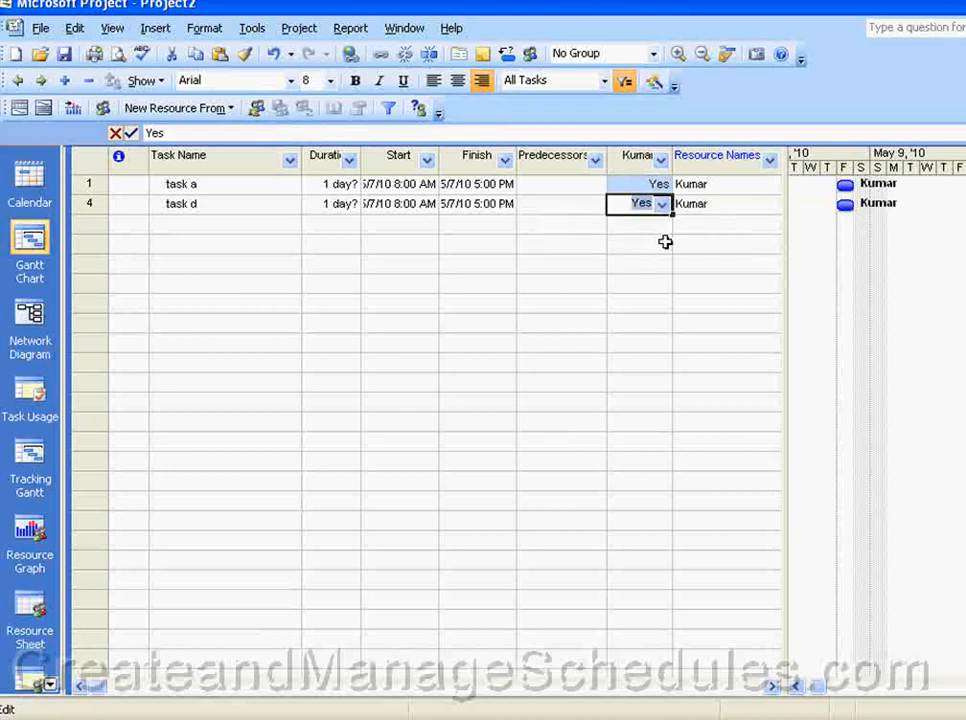
{"action": "left_click", "coordinate": [705, 262]}
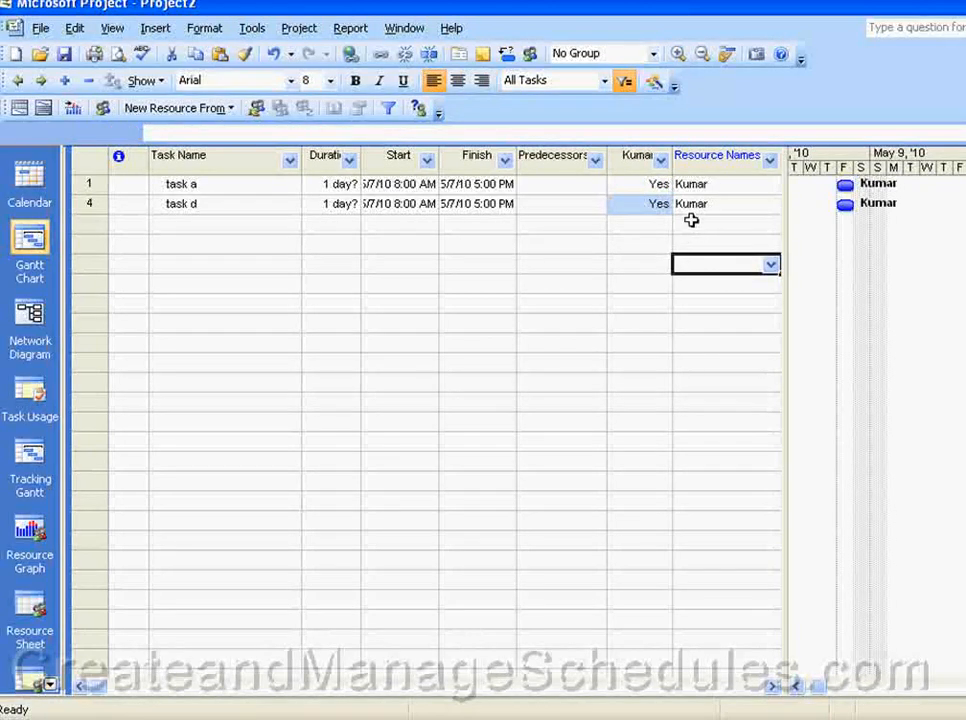
Clear the Resource Names filter to show all tasks, and set the flag of task a and task d to No
{"action": "left_click", "coordinate": [769, 162]}
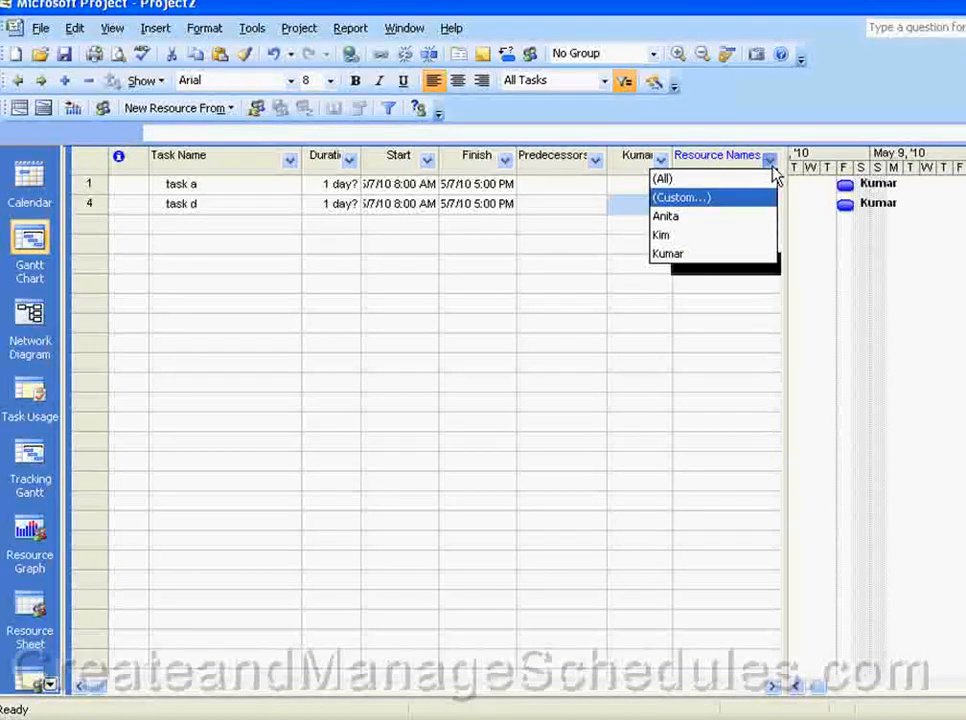
{"action": "left_click", "coordinate": [750, 182]}
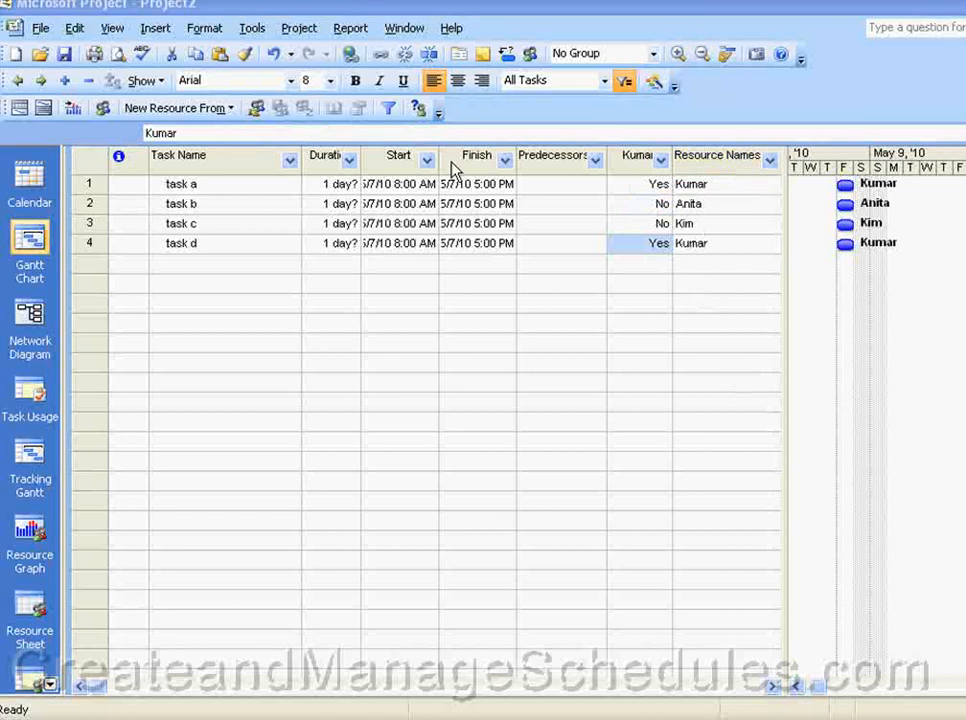
{"action": "left_click", "coordinate": [645, 185]}
{"action": "left_click", "coordinate": [661, 185]}
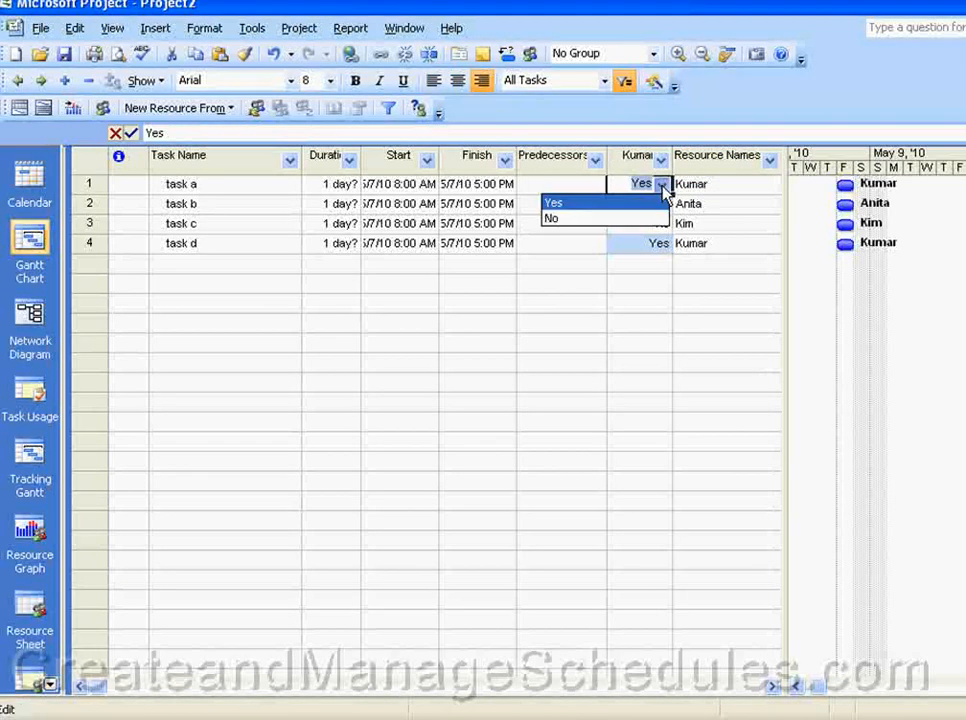
{"action": "left_click", "coordinate": [645, 217]}
{"action": "left_click", "coordinate": [655, 246]}
{"action": "left_click", "coordinate": [662, 245]}
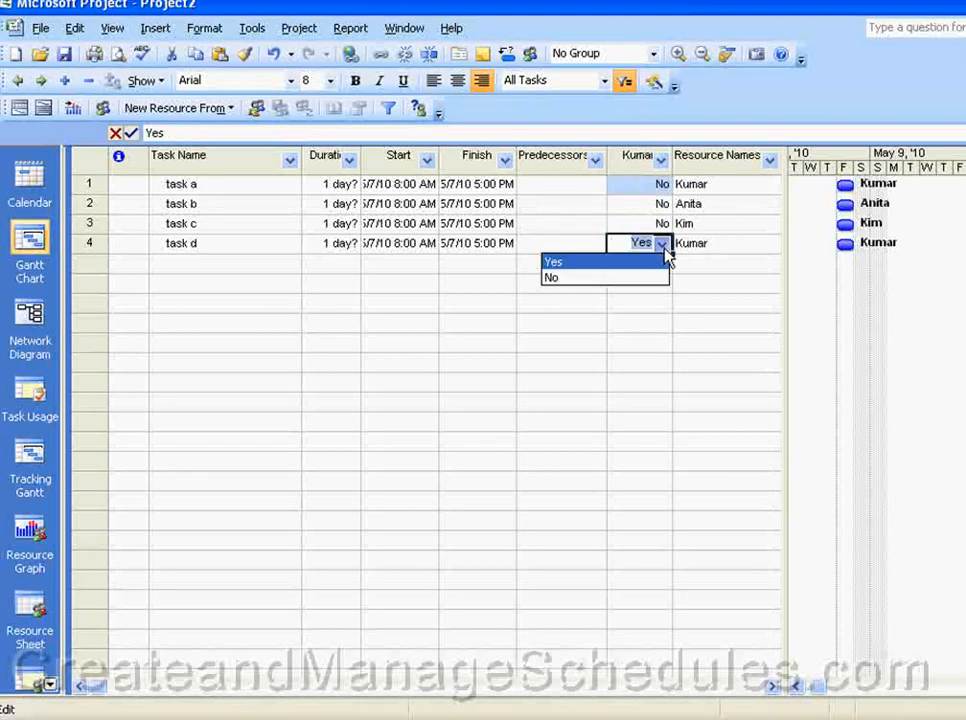
{"action": "left_click", "coordinate": [658, 277]}
{"action": "left_click", "coordinate": [653, 283]}
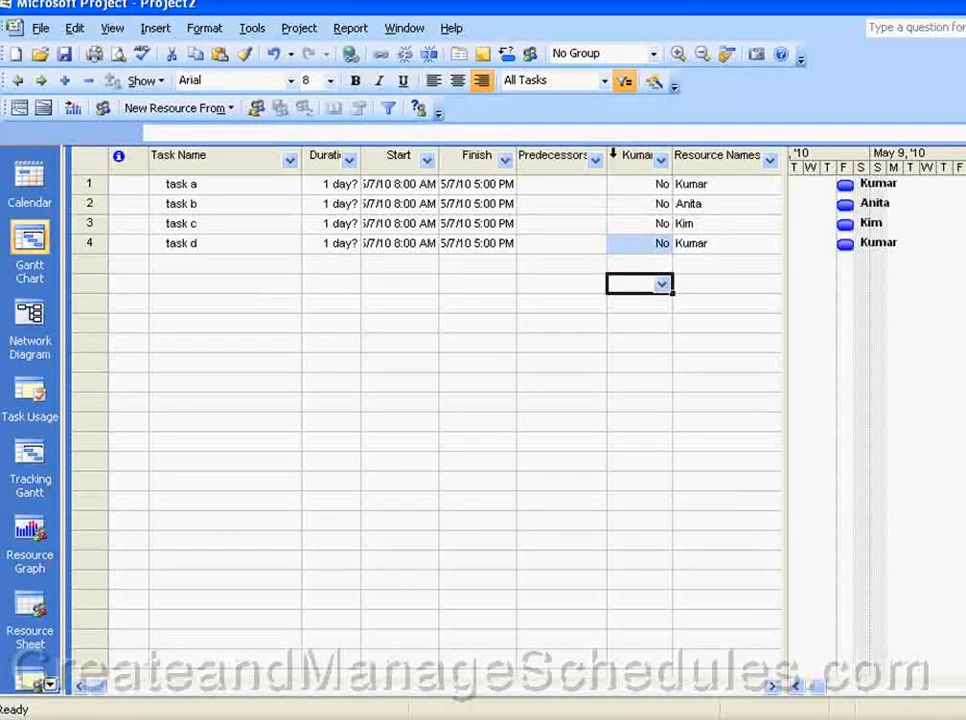
Open the formula editor for the Flag1 custom field and insert the IIf function
{"action": "left_click", "coordinate": [628, 160]}
{"action": "right_click", "coordinate": [631, 166]}
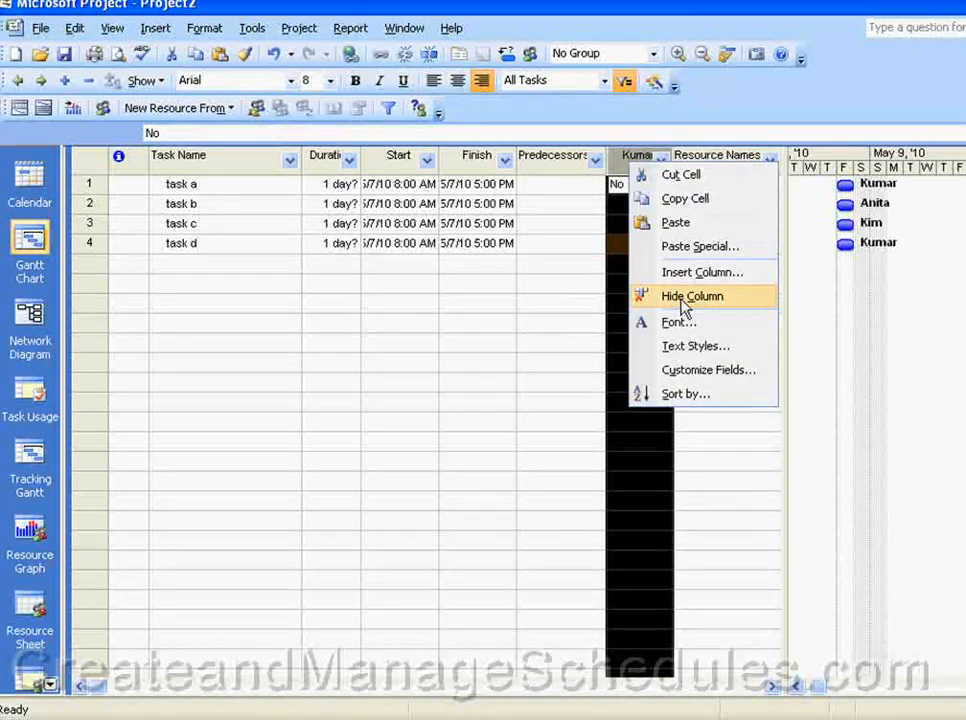
{"action": "left_click", "coordinate": [692, 376]}
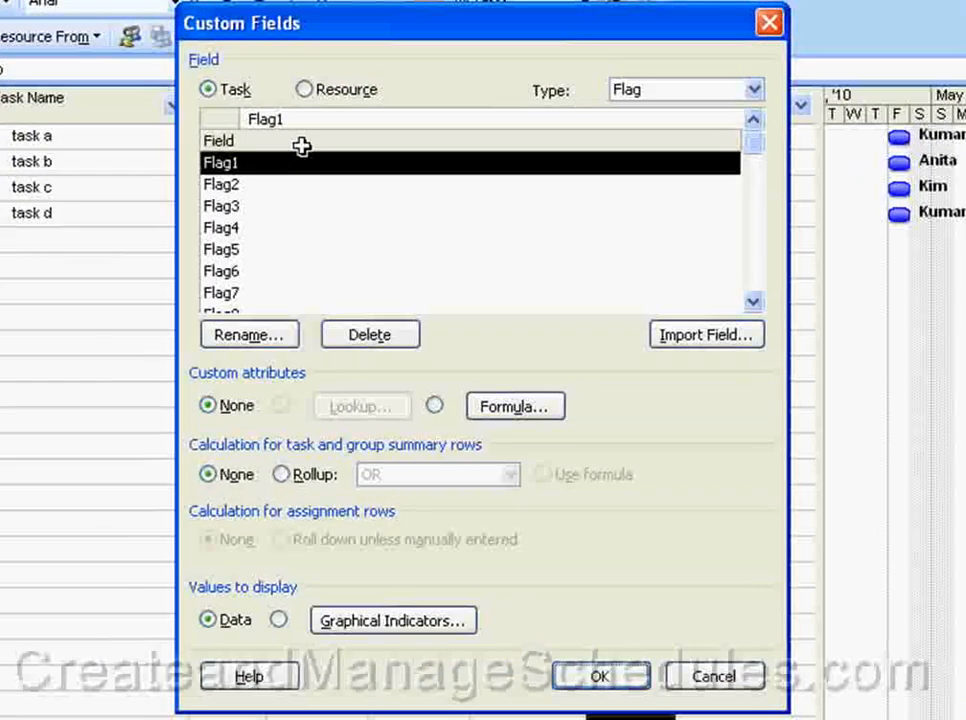
{"action": "left_click", "coordinate": [517, 410]}
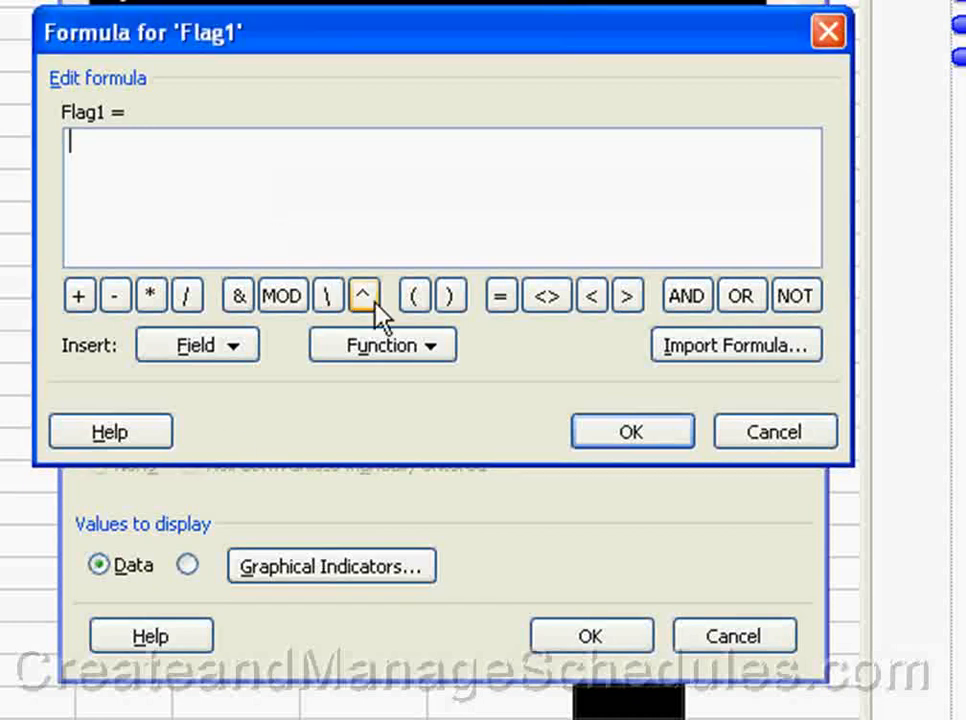
{"action": "left_click", "coordinate": [385, 352]}
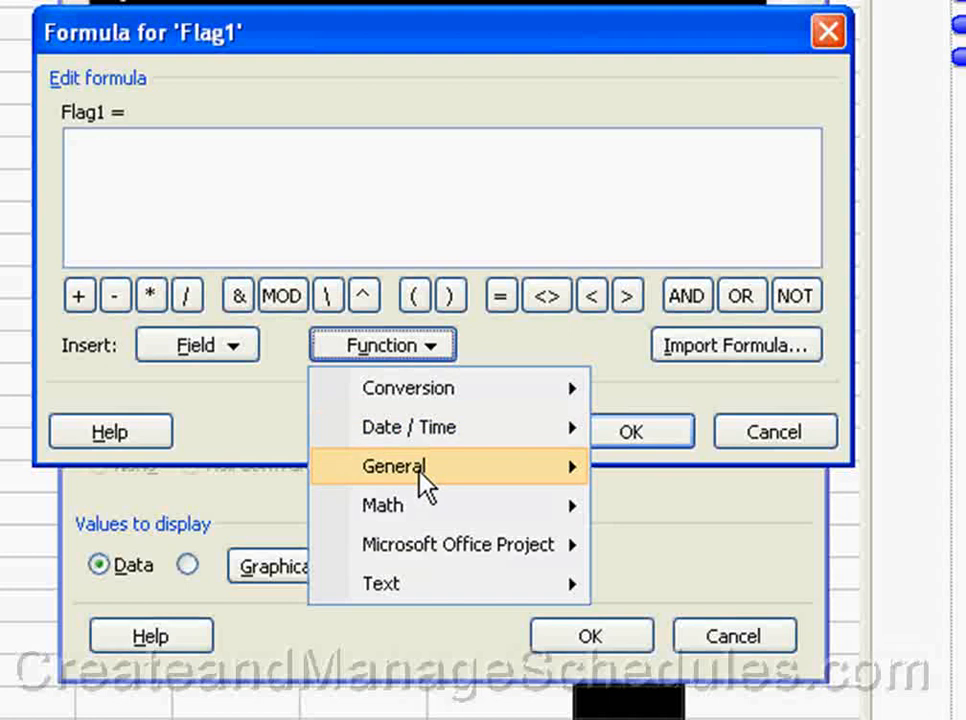
{"action": "mouse_move", "coordinate": [425, 485]}
{"action": "left_click", "coordinate": [758, 520]}
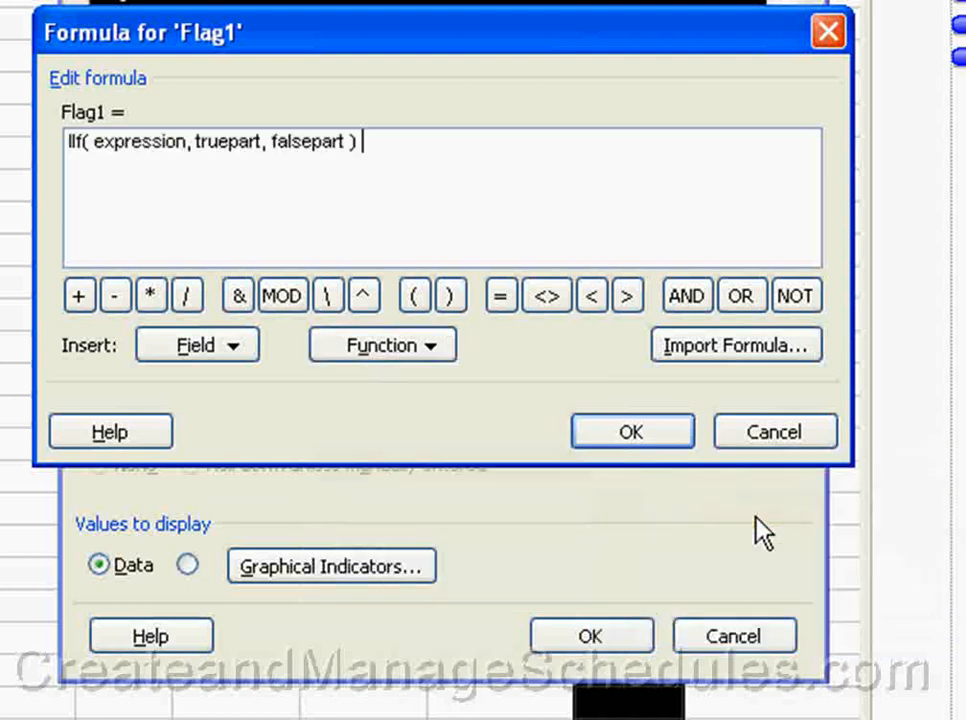
Replace the IIf expression with a test that [Resource Names] equals the first name of task a's resource, in double quotes
{"action": "double_click", "coordinate": [138, 143]}
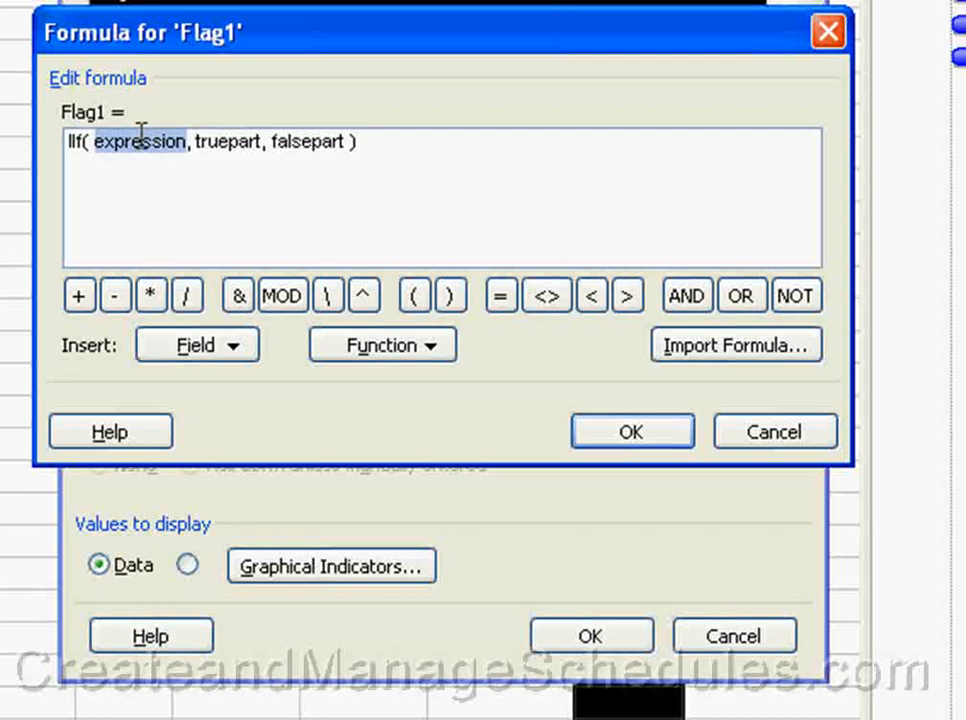
{"action": "left_click", "coordinate": [187, 350]}
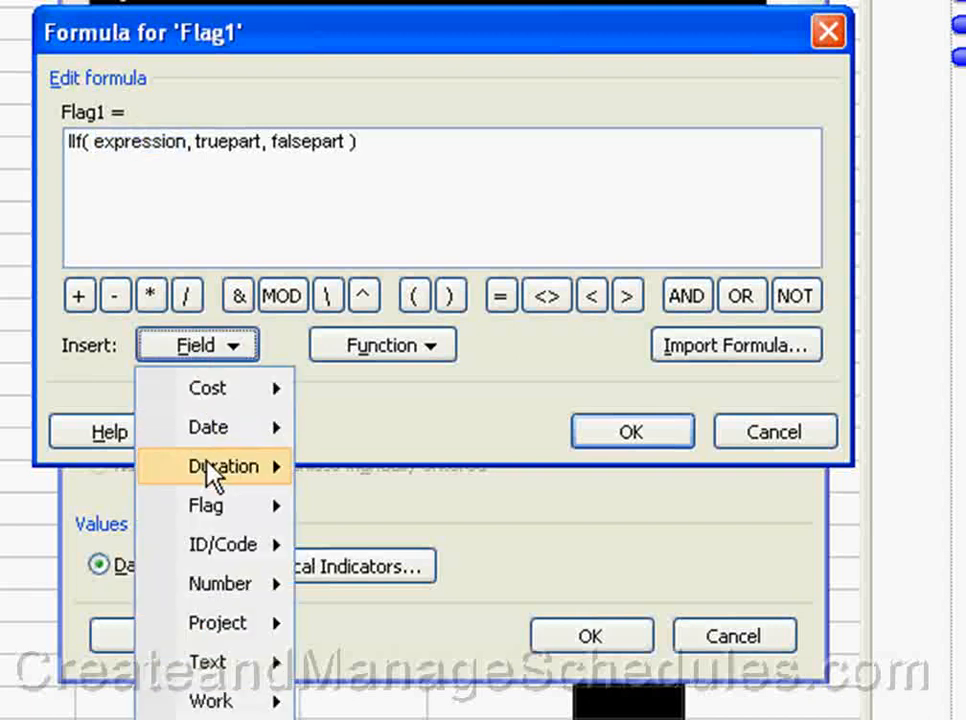
{"action": "mouse_move", "coordinate": [242, 672]}
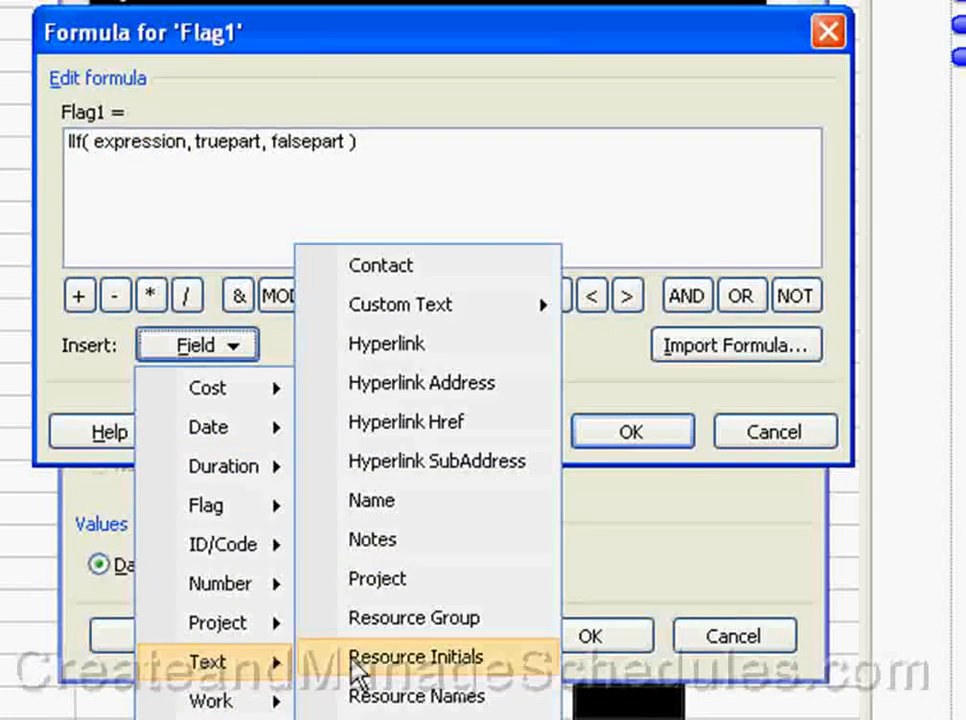
{"action": "left_click", "coordinate": [384, 702]}
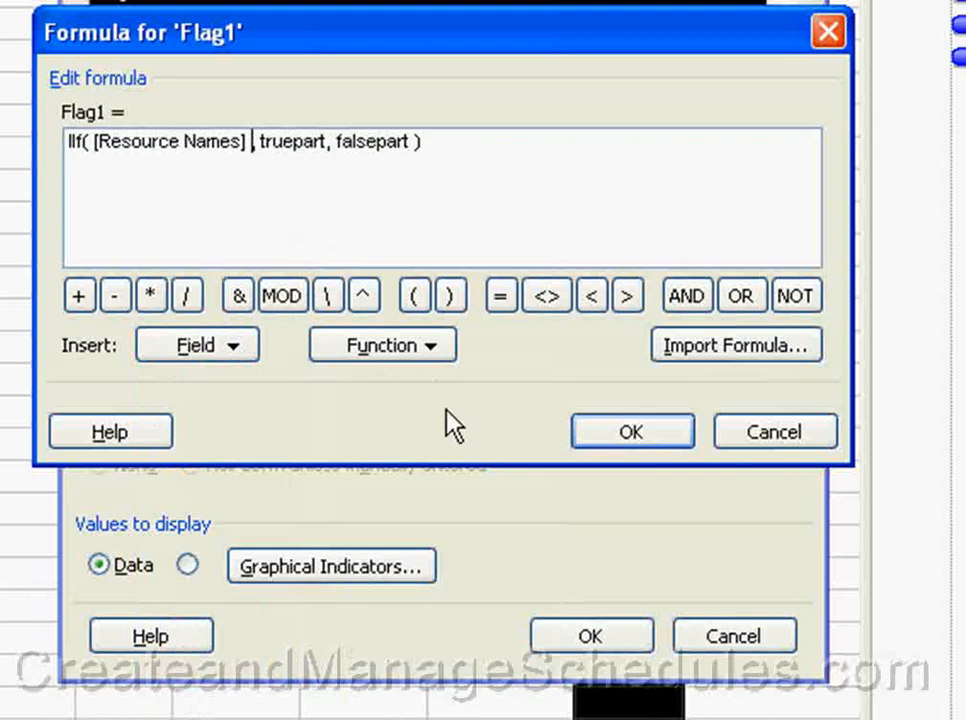
{"action": "left_click", "coordinate": [503, 296]}
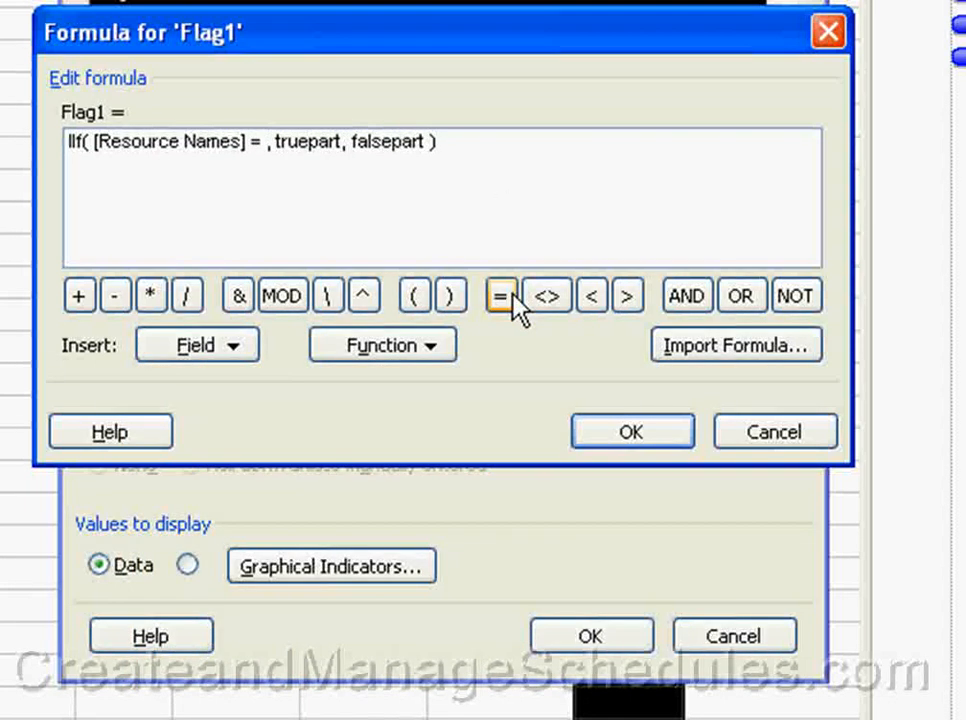
{"action": "type", "text": "\"Kumar"}
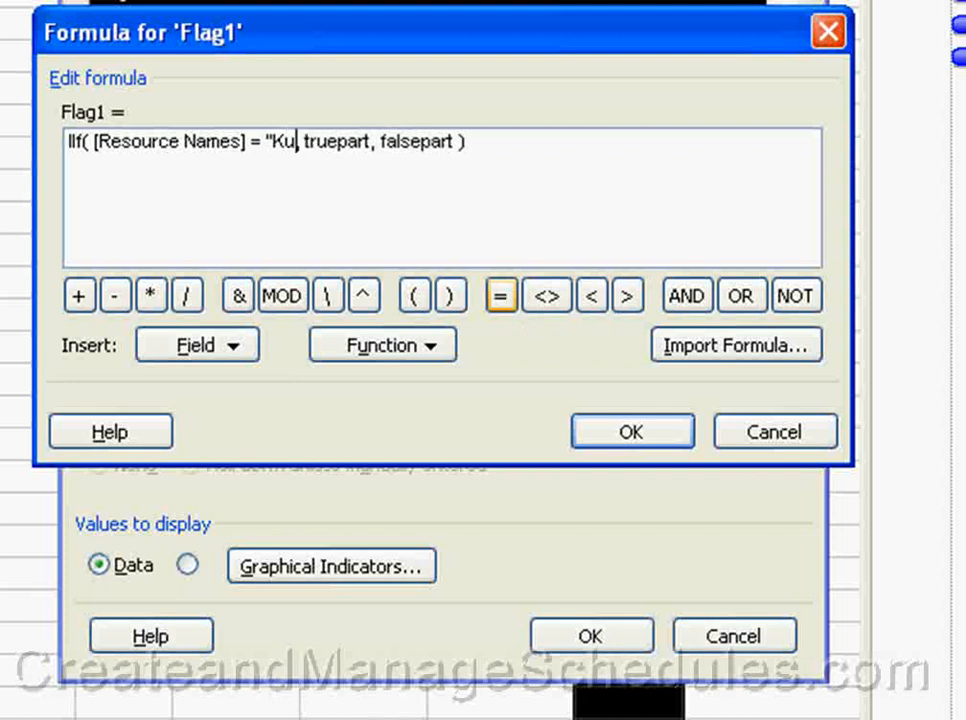
{"action": "type", "text": "\""}
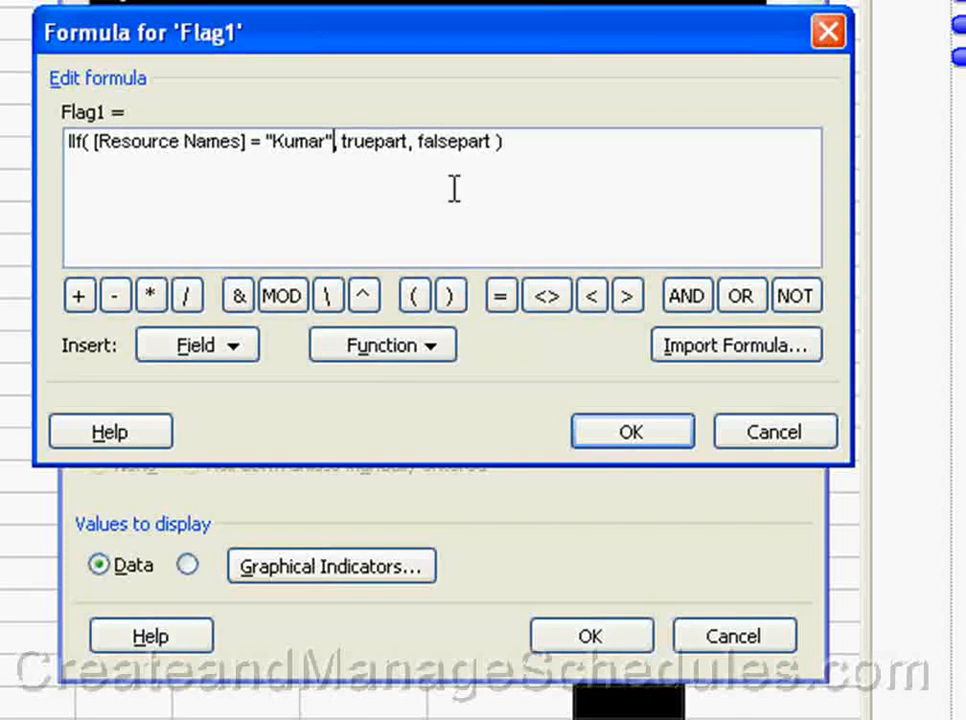
Set the IIf true part to Yes and the false part to No, and apply the formula to Flag1, replacing existing data
{"action": "double_click", "coordinate": [374, 140]}
{"action": "type", "text": "Yes"}
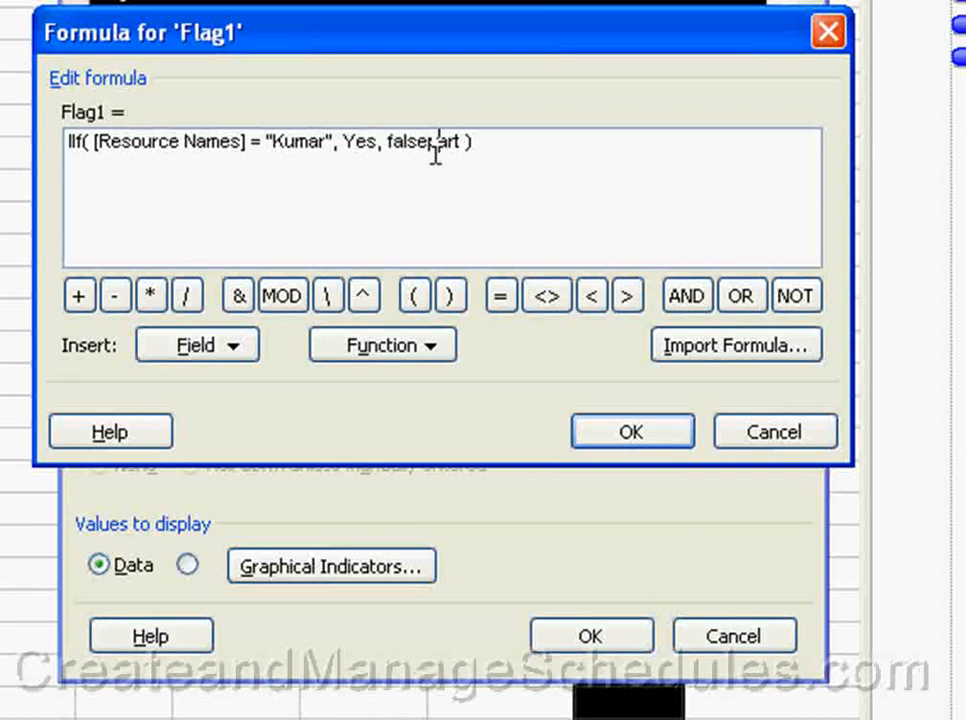
{"action": "double_click", "coordinate": [436, 152]}
{"action": "type", "text": "No"}
{"action": "left_click", "coordinate": [630, 432]}
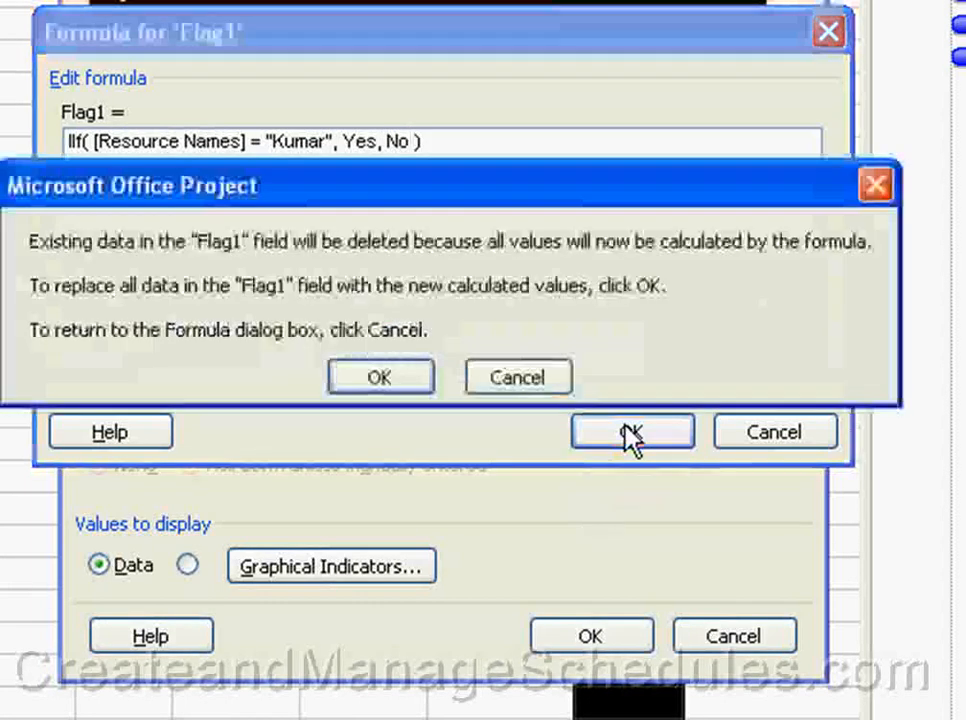
{"action": "left_click", "coordinate": [412, 385]}
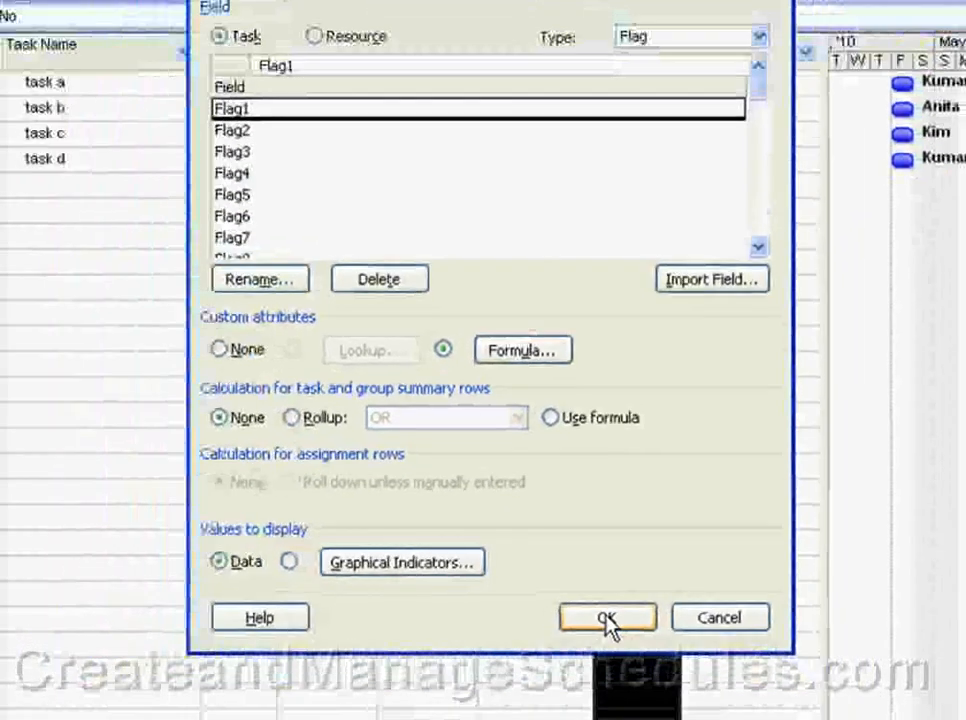
{"action": "left_click", "coordinate": [590, 640]}
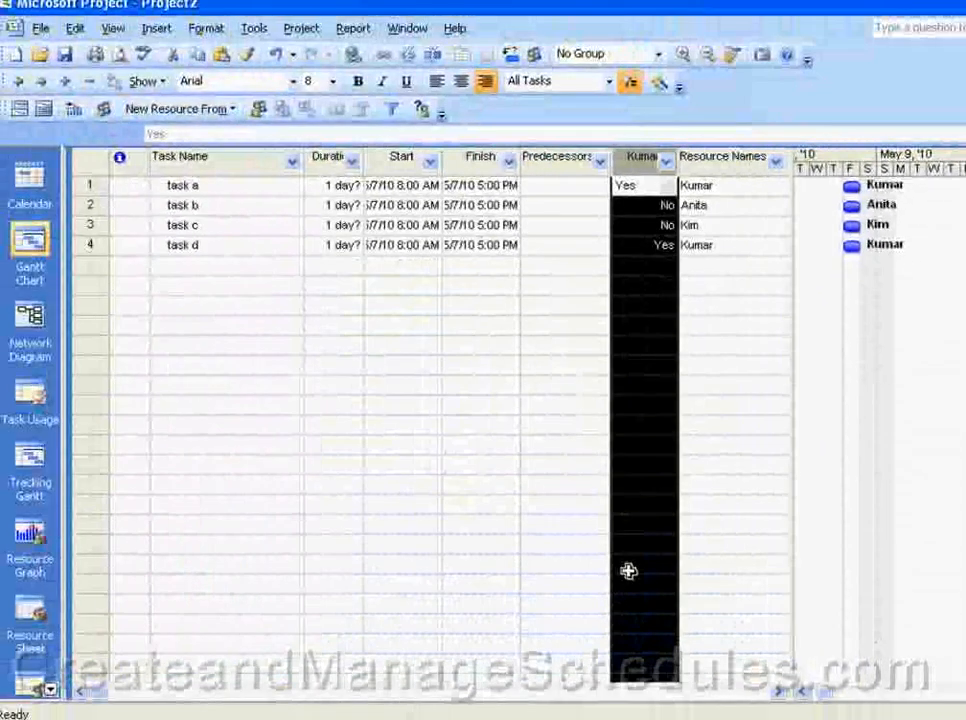
{"action": "left_click", "coordinate": [700, 485]}
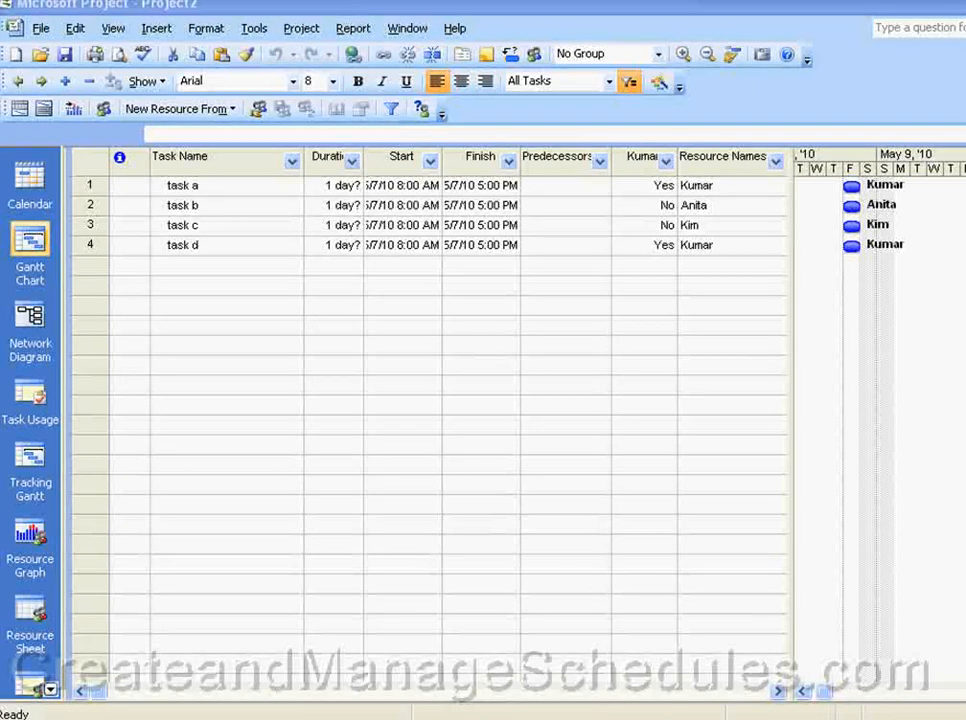
Open the Gantt chart's bar styles and look through the list of existing bar style definitions
{"action": "left_click", "coordinate": [230, 13]}
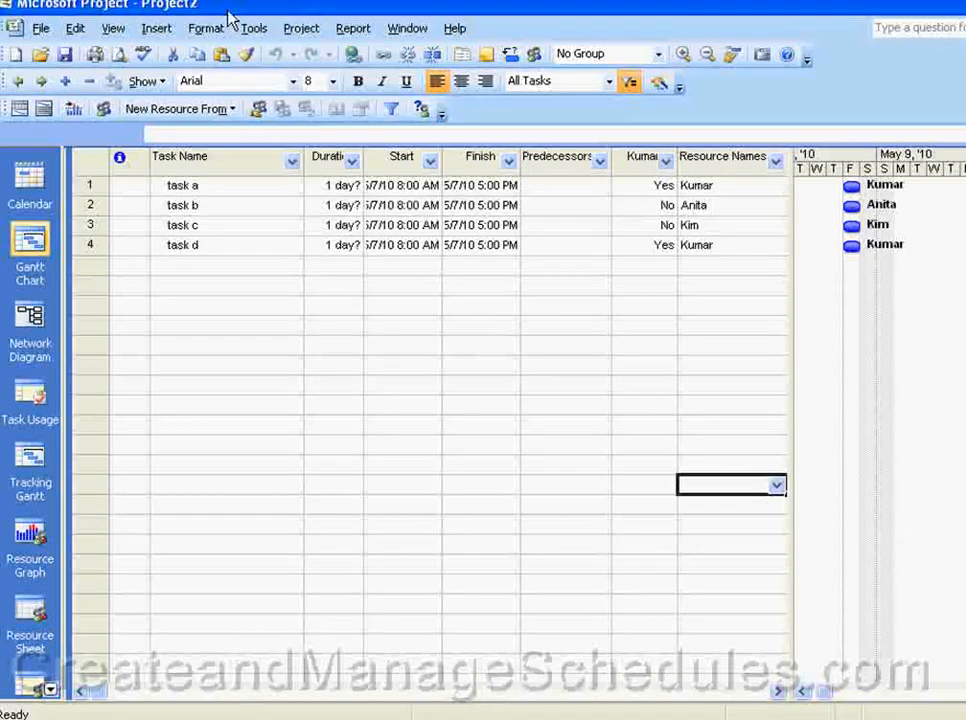
{"action": "left_click", "coordinate": [208, 36]}
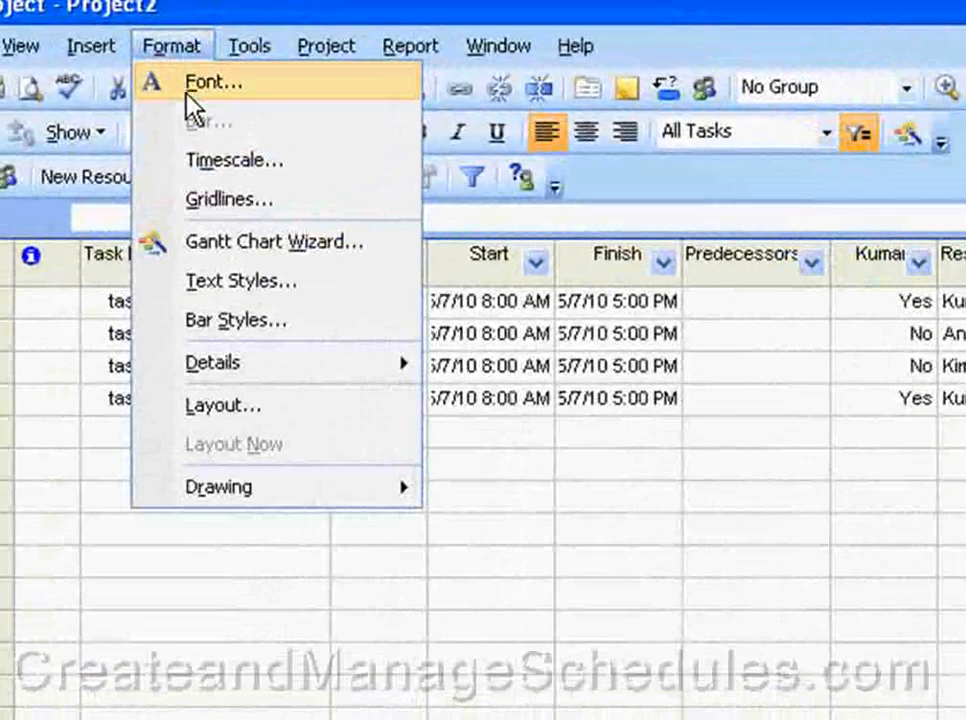
{"action": "left_click", "coordinate": [236, 330]}
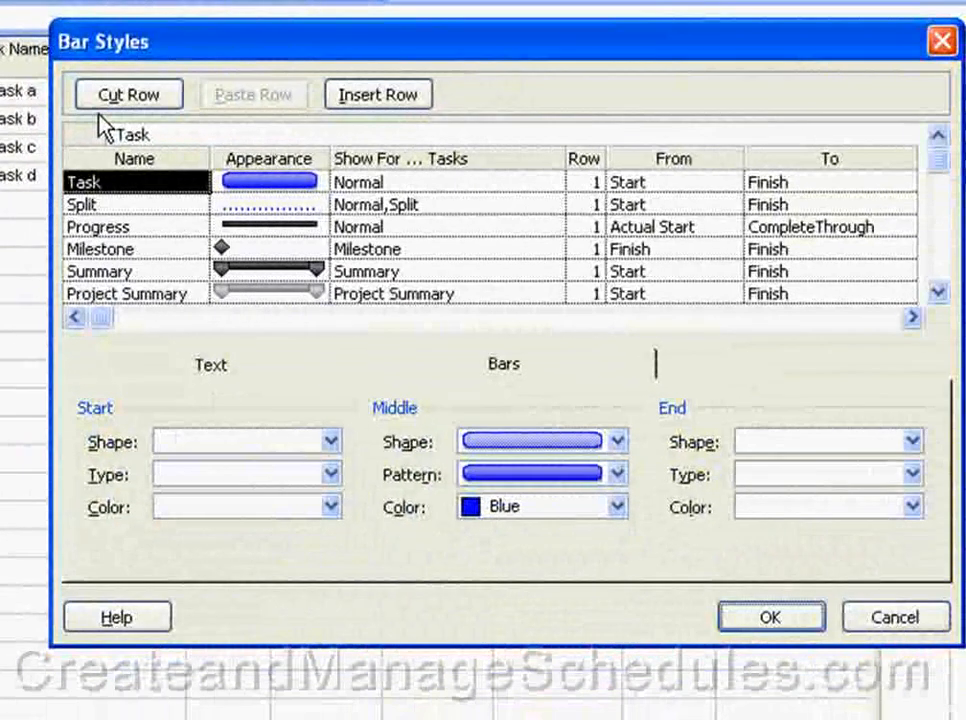
{"action": "left_click_drag", "start_coordinate": [509, 39], "coordinate": [489, 57]}
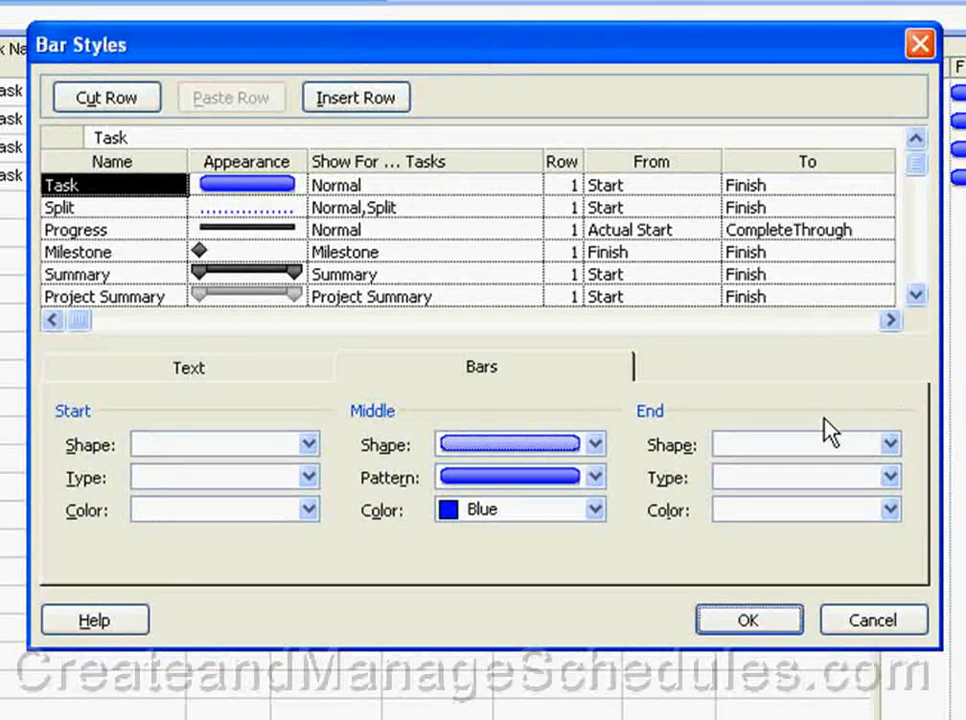
{"action": "left_click", "coordinate": [915, 295]}
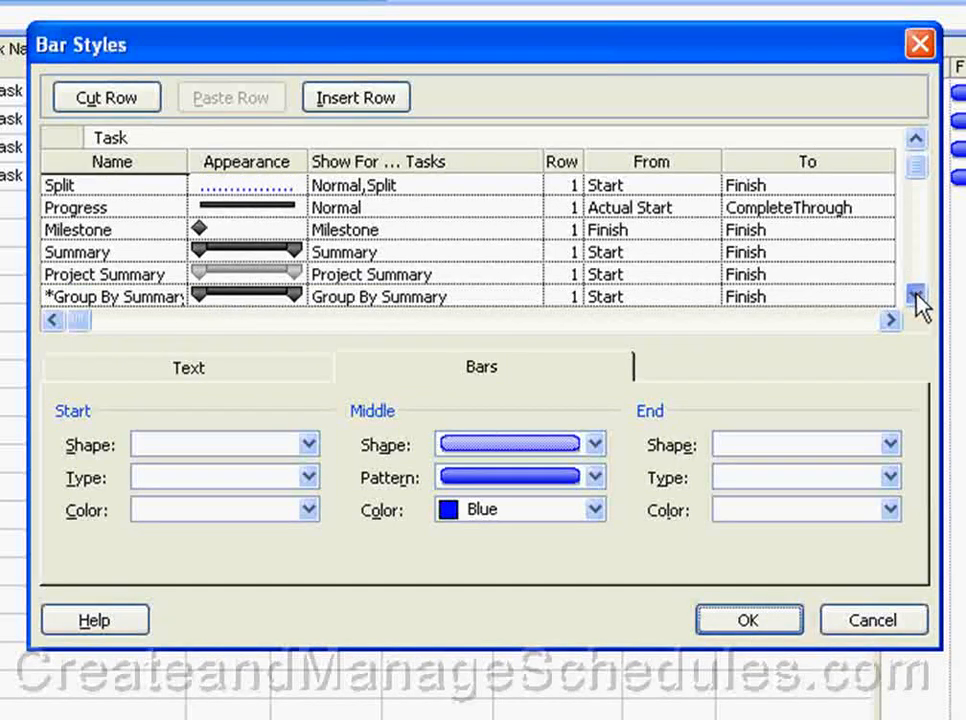
{"action": "left_click", "coordinate": [915, 295]}
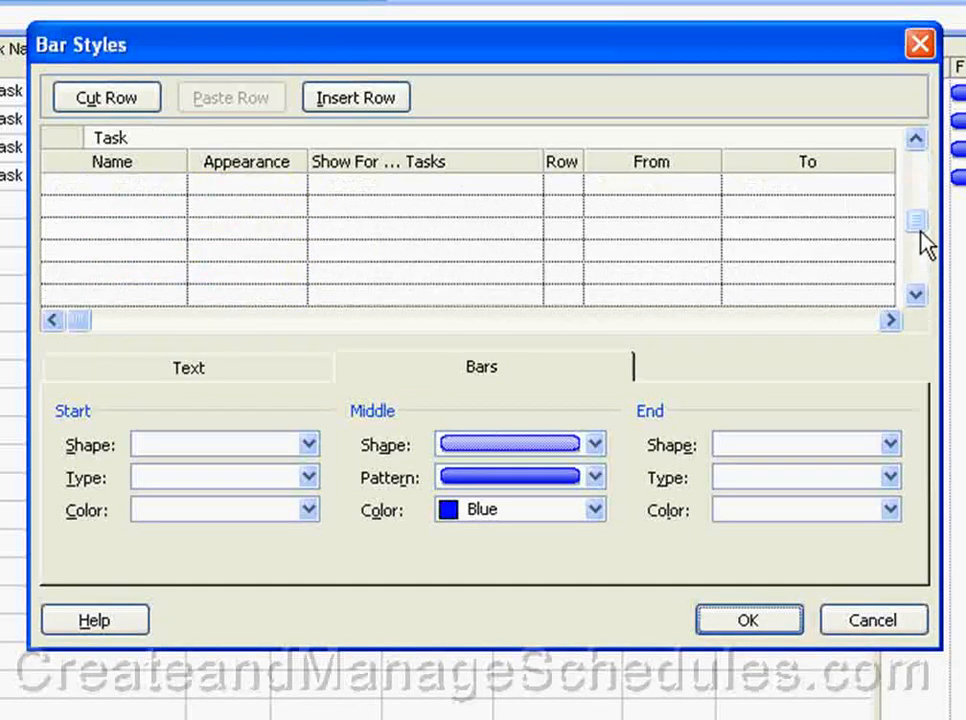
{"action": "left_click", "coordinate": [915, 140]}
{"action": "left_click", "coordinate": [915, 140]}
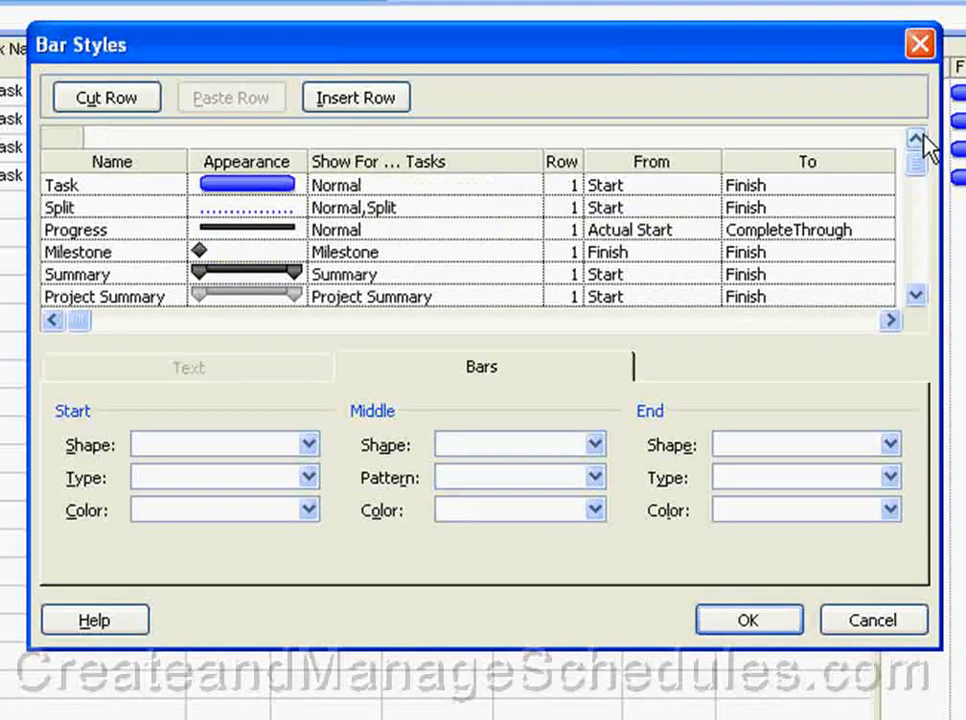
Insert a new bar style row above *Group By Summary and name it with the first name of task a's resource
{"action": "left_click", "coordinate": [915, 296]}
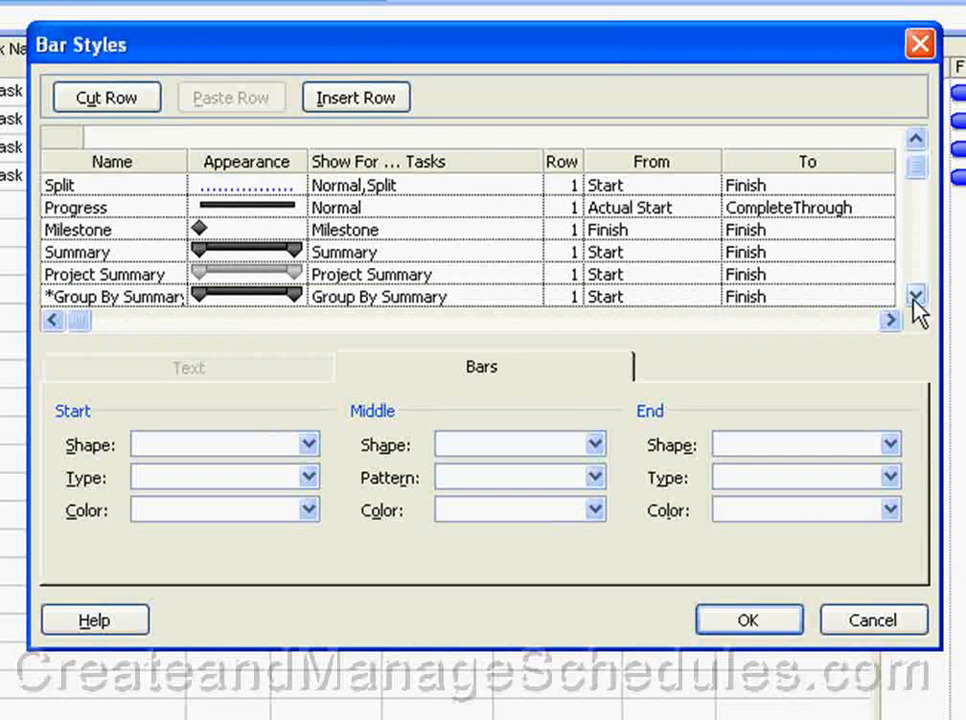
{"action": "left_click", "coordinate": [150, 295]}
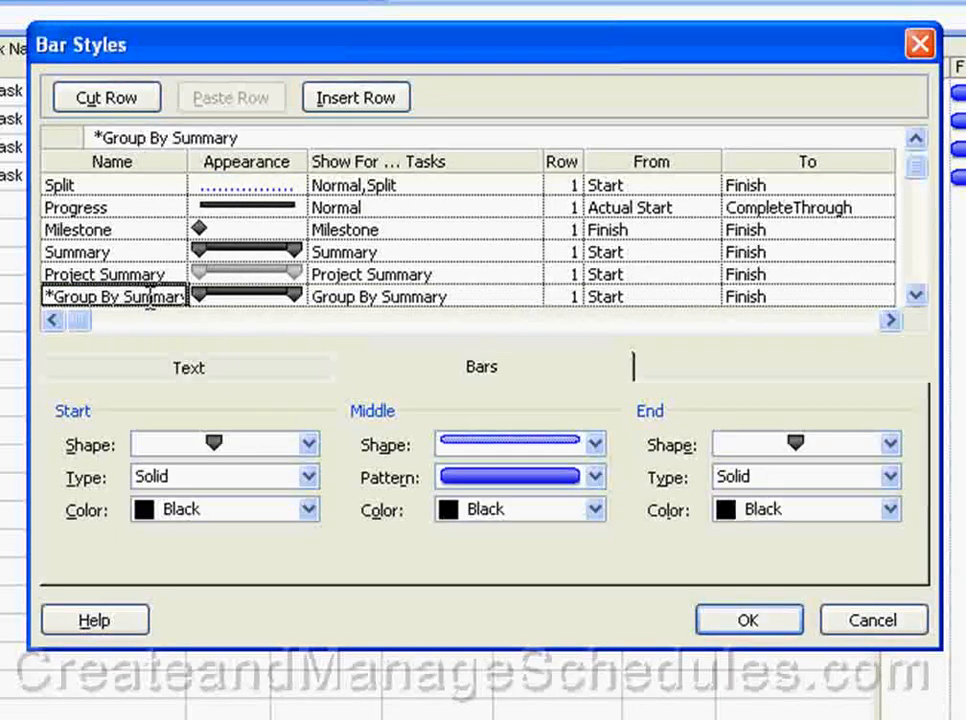
{"action": "left_click", "coordinate": [356, 100]}
{"action": "left_click", "coordinate": [915, 296]}
{"action": "left_click", "coordinate": [915, 296]}
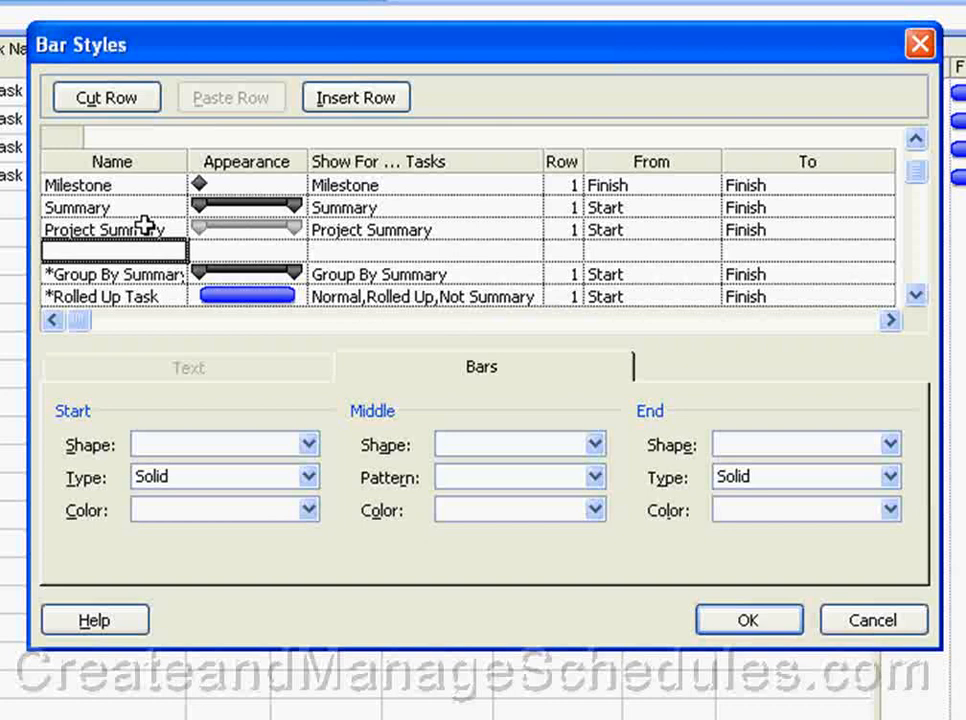
{"action": "type", "text": "Kumar"}
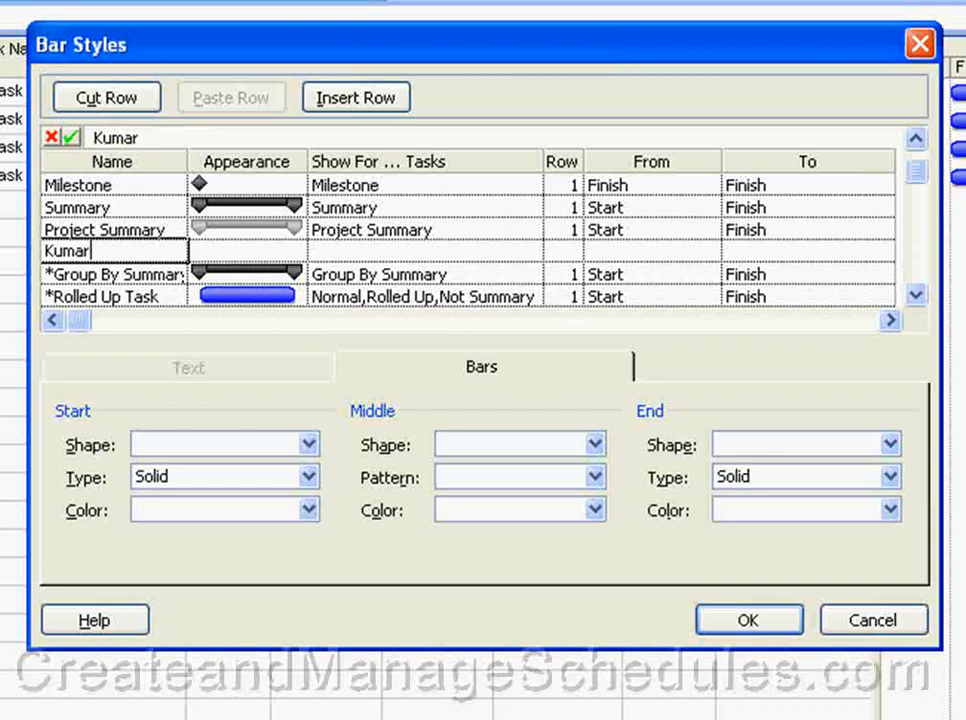
Set the new bar style's middle color to Lime and its start color to Automatic
{"action": "left_click", "coordinate": [258, 249]}
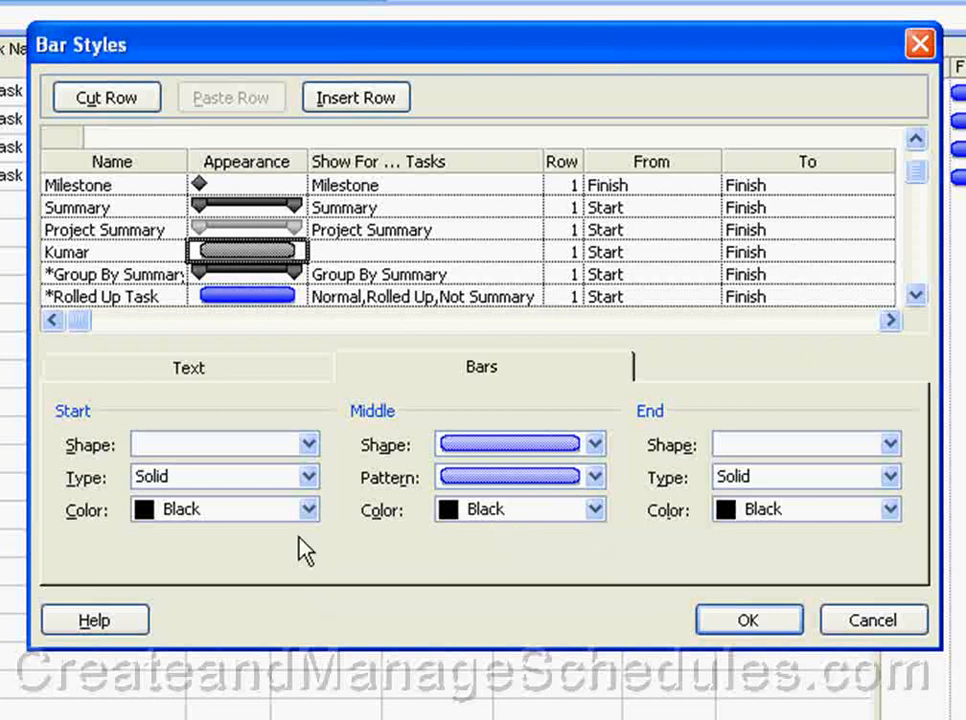
{"action": "left_click", "coordinate": [308, 510]}
{"action": "left_click", "coordinate": [237, 216]}
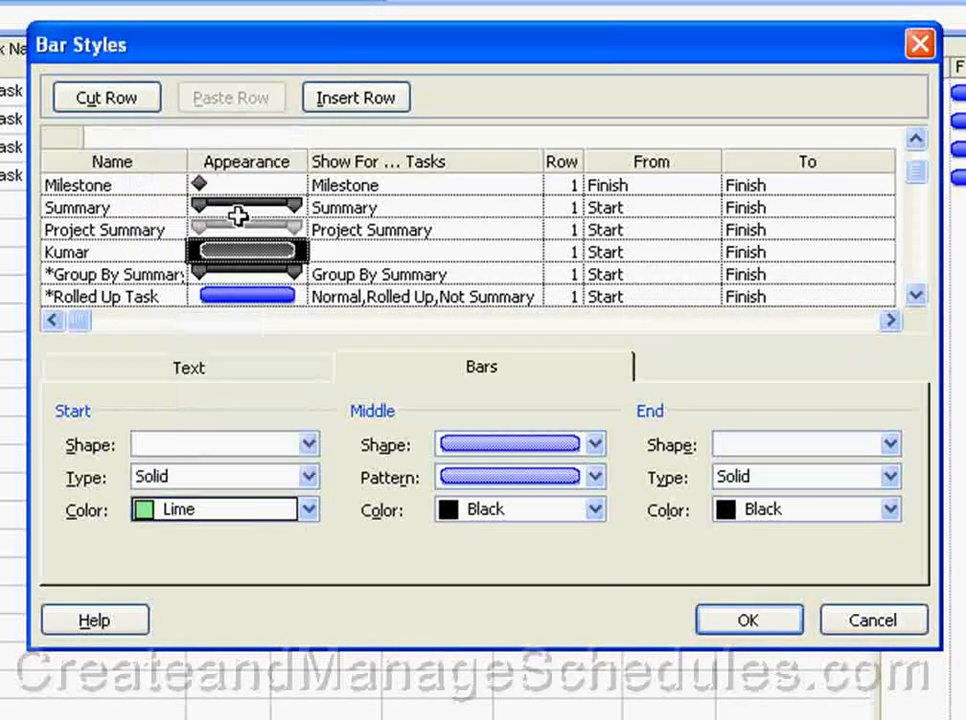
{"action": "left_click", "coordinate": [582, 511]}
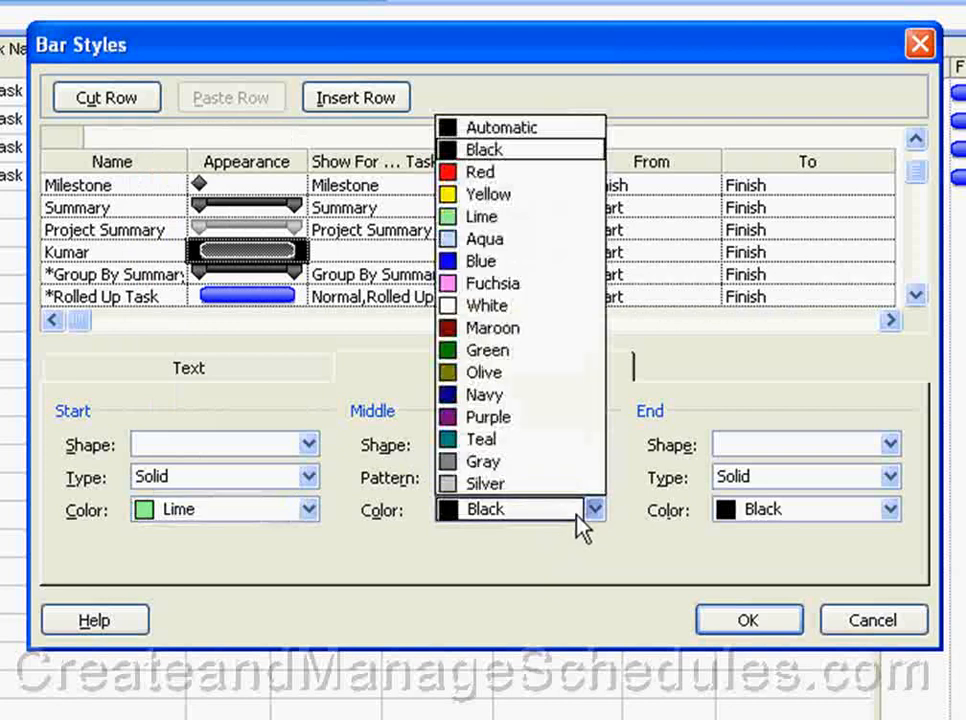
{"action": "left_click", "coordinate": [489, 224]}
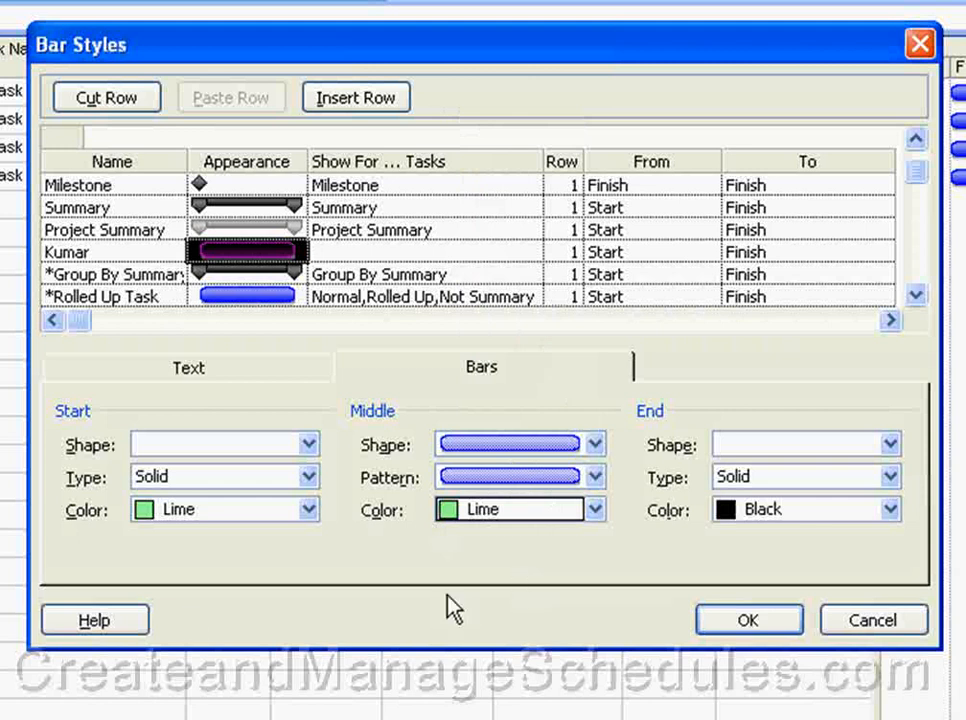
{"action": "left_click", "coordinate": [310, 510]}
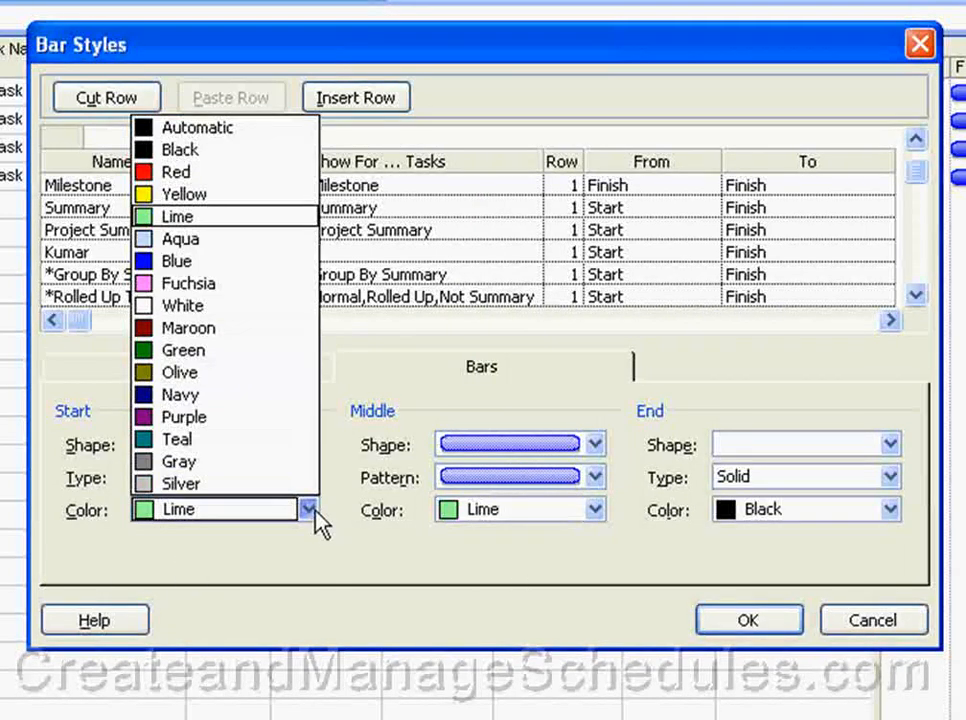
{"action": "left_click", "coordinate": [245, 128]}
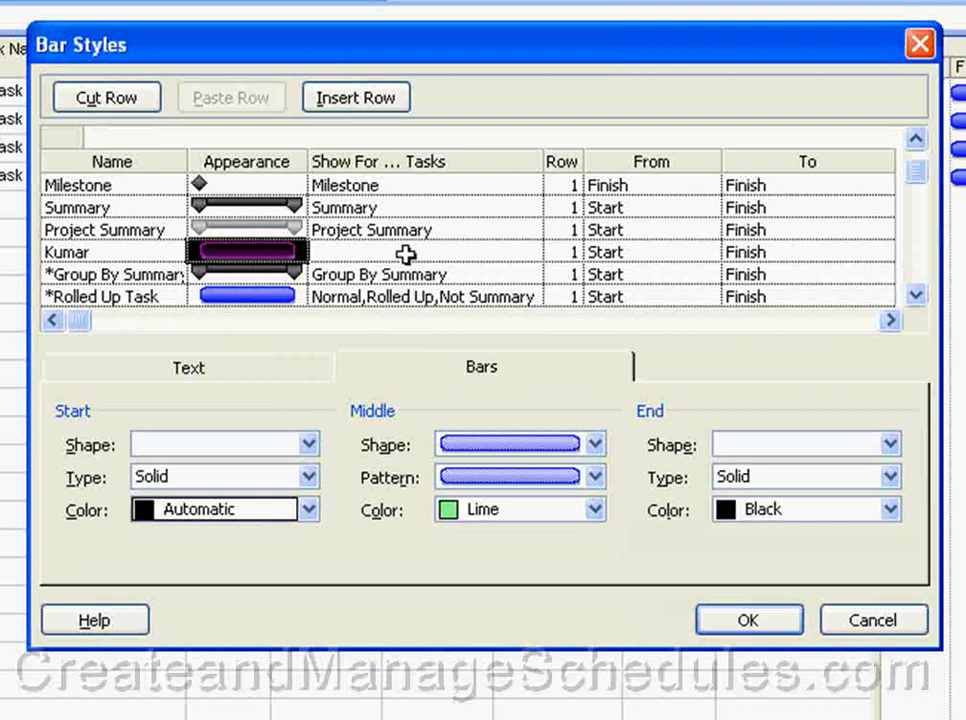
{"action": "left_click", "coordinate": [402, 250]}
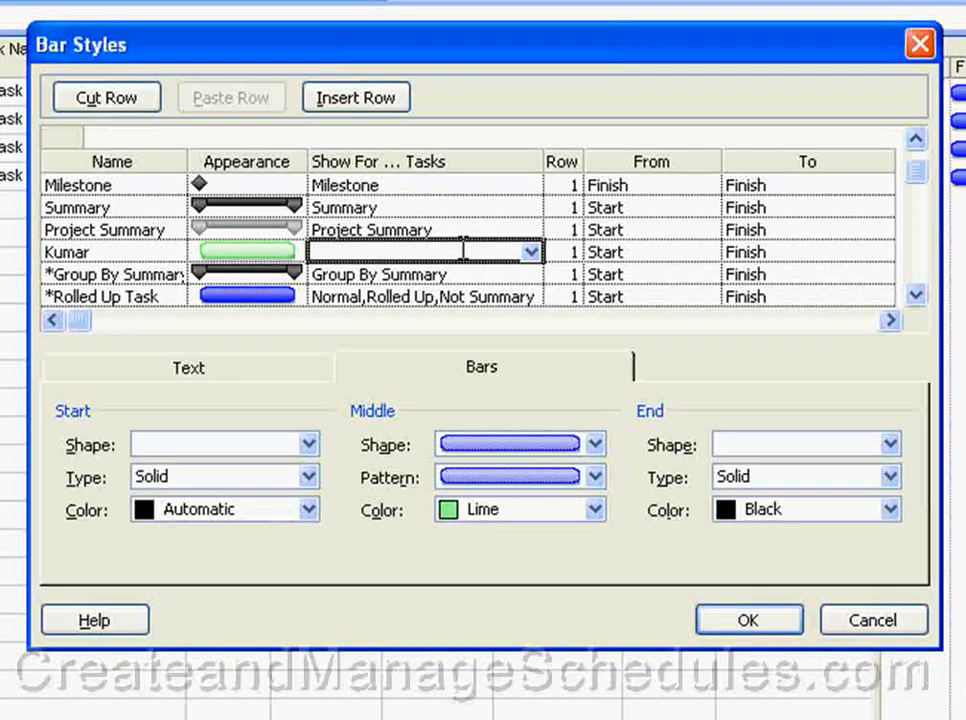
Give the new bar style's middle a solid fill pattern and the full-height bar shape
{"action": "left_click", "coordinate": [228, 258]}
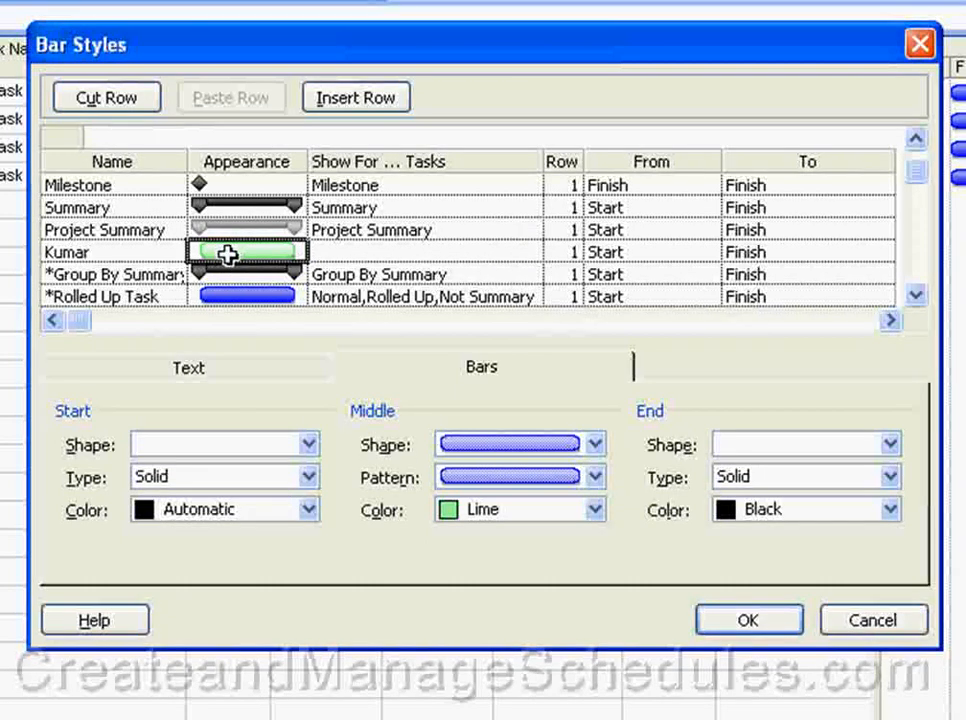
{"action": "left_click", "coordinate": [591, 479]}
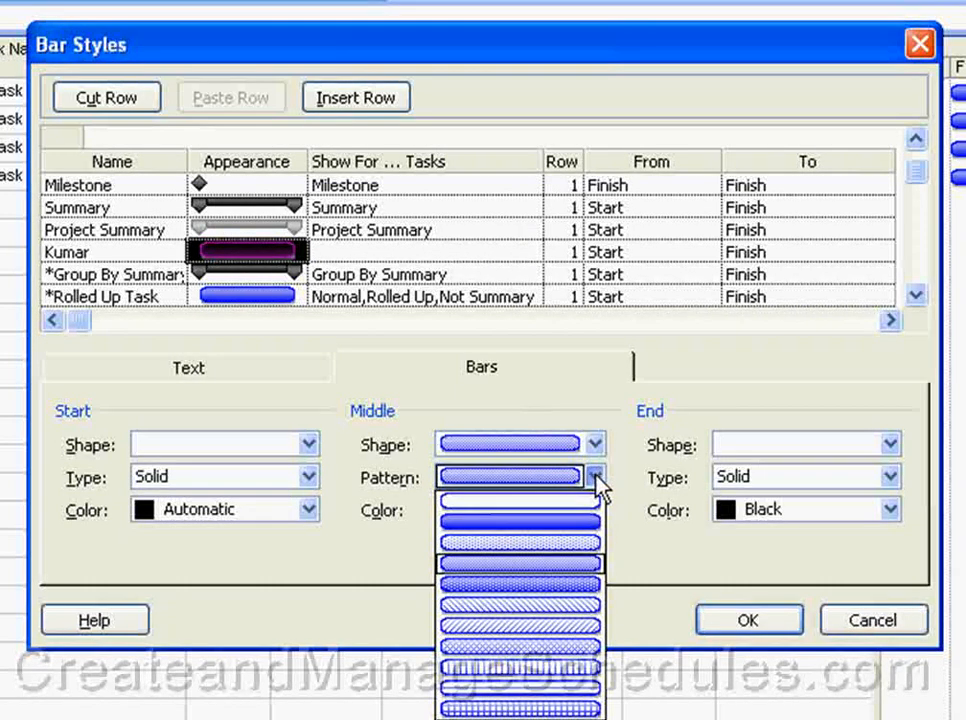
{"action": "left_click", "coordinate": [589, 512]}
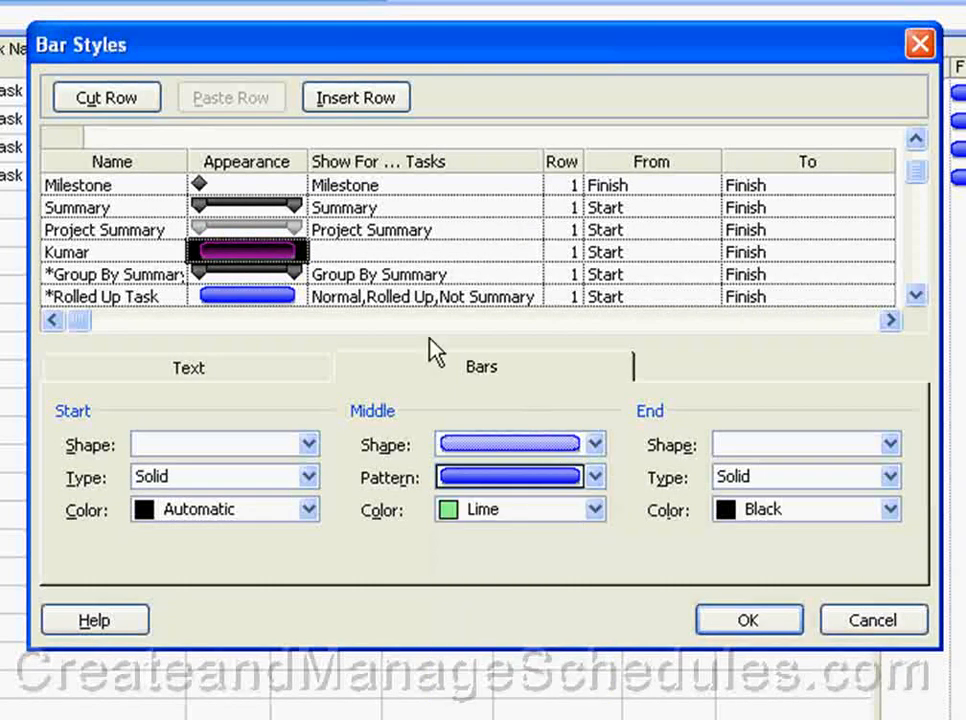
{"action": "left_click", "coordinate": [364, 252]}
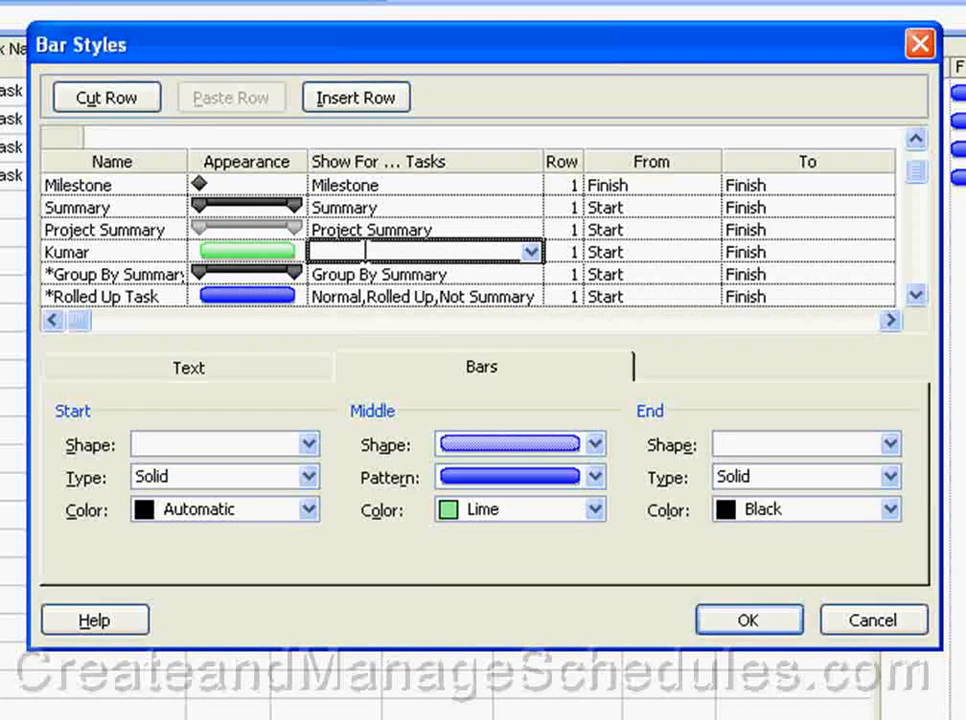
{"action": "left_click", "coordinate": [261, 254]}
{"action": "left_click", "coordinate": [595, 445]}
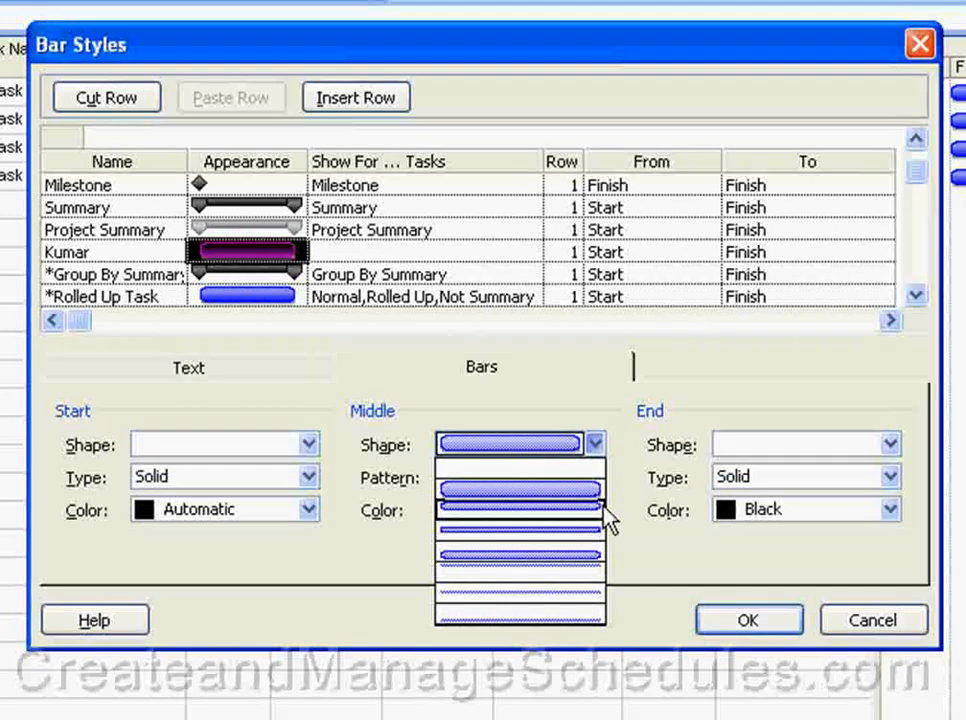
{"action": "left_click", "coordinate": [592, 494]}
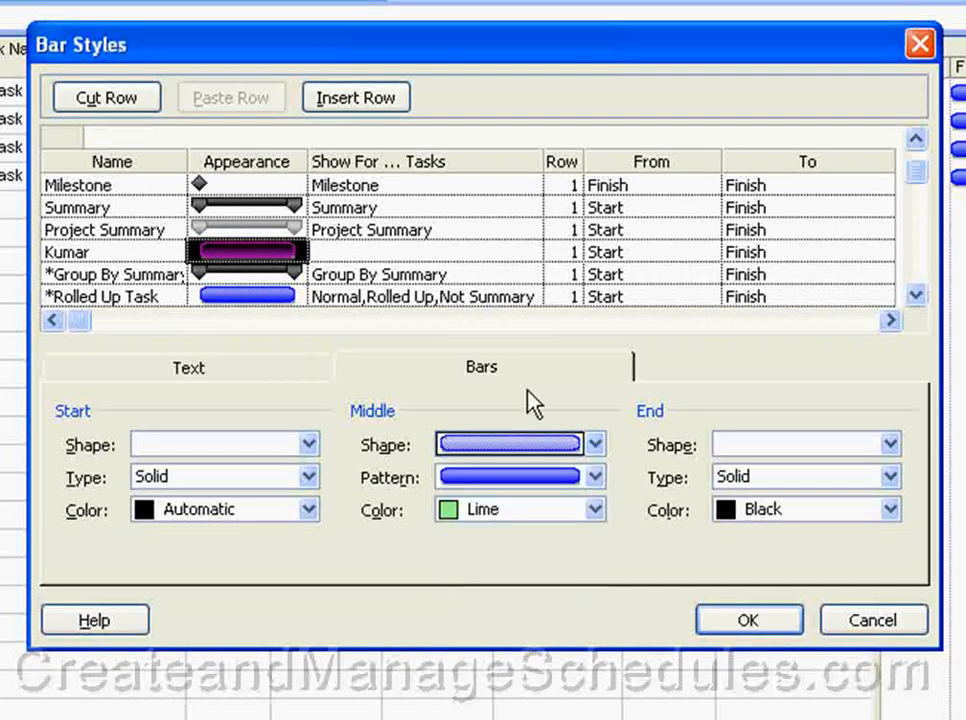
Show the new bar style for Flag1 tasks and apply the bar style changes to the Gantt chart
{"action": "left_click", "coordinate": [415, 254]}
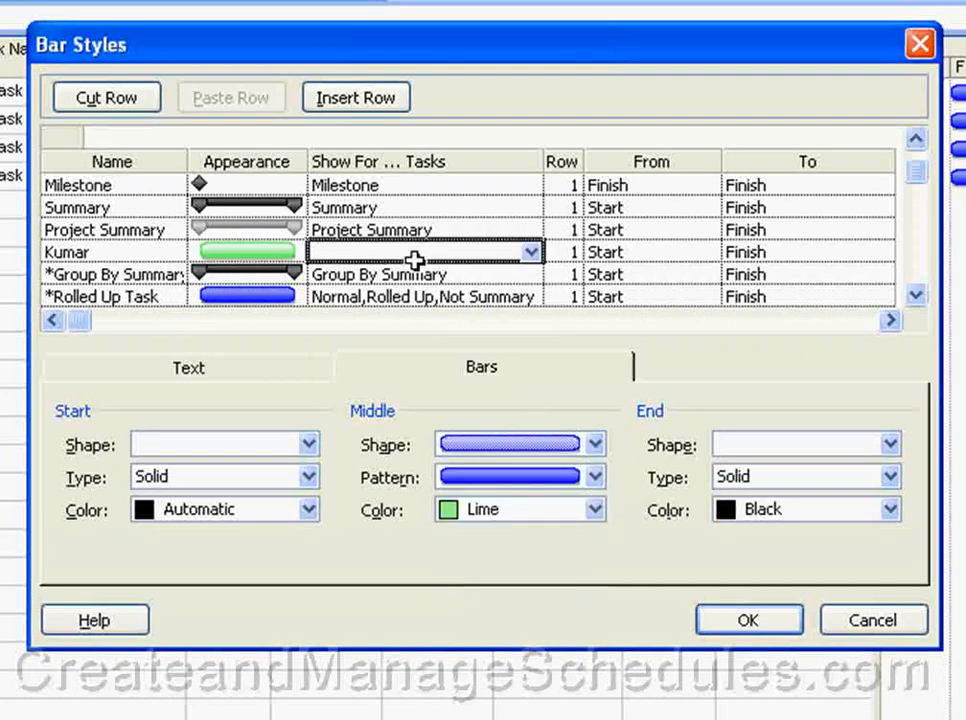
{"action": "left_click", "coordinate": [530, 254]}
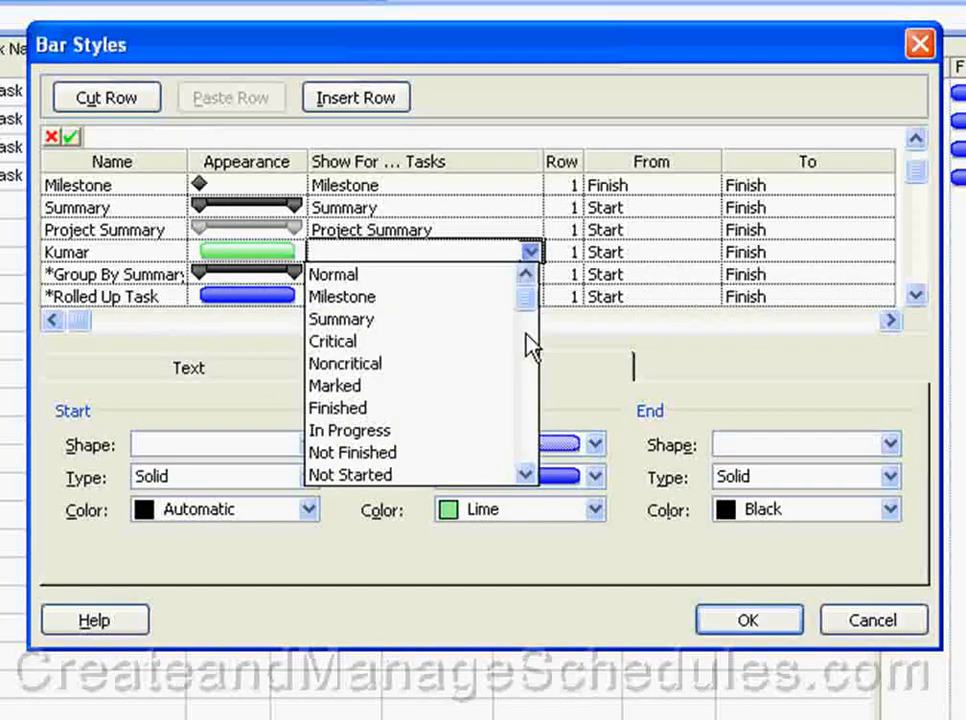
{"action": "type", "text": "f"}
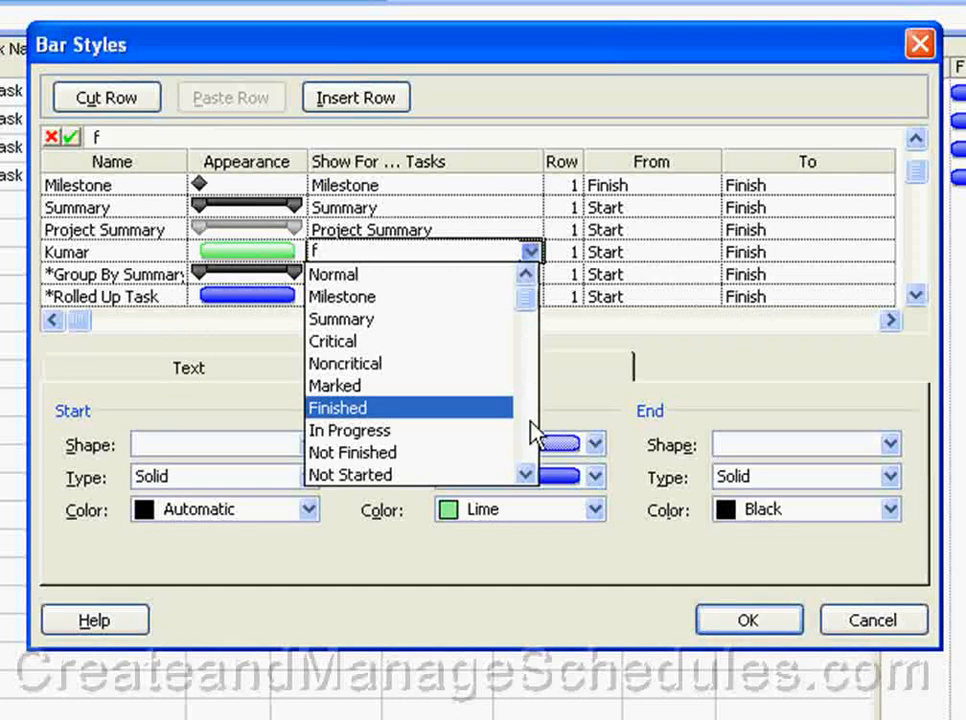
{"action": "left_click", "coordinate": [530, 476]}
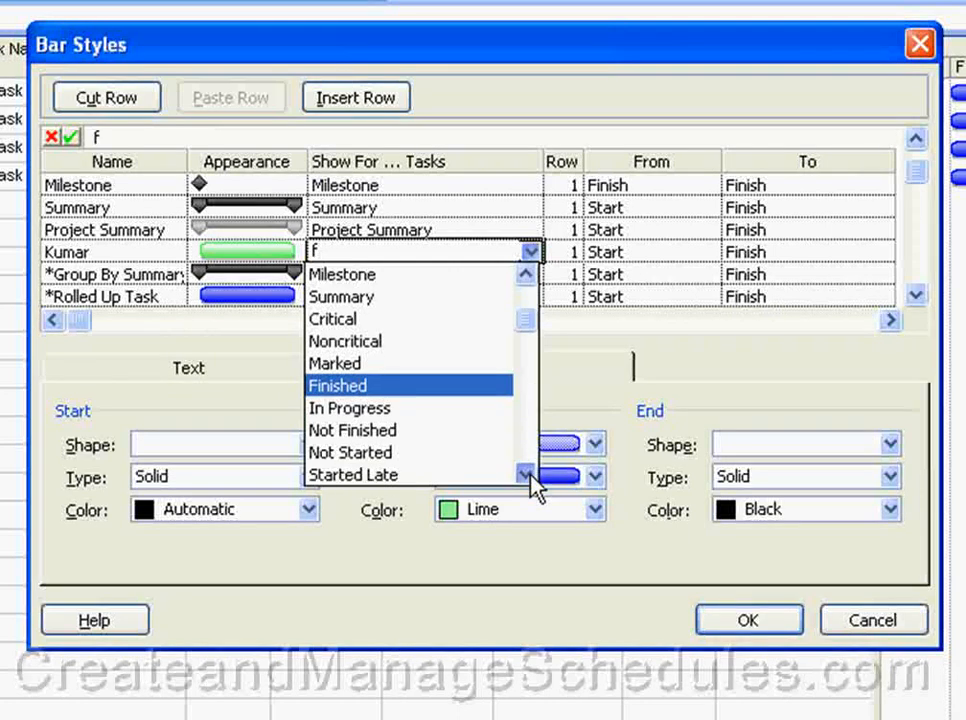
{"action": "left_click", "coordinate": [530, 476]}
{"action": "left_click", "coordinate": [530, 476]}
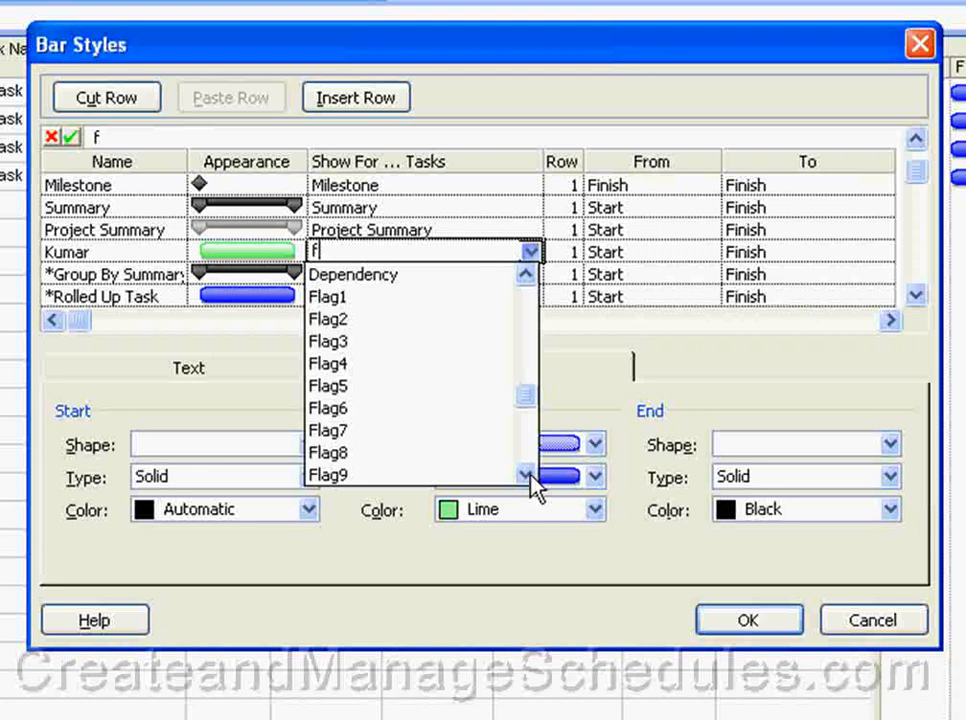
{"action": "left_click", "coordinate": [370, 294]}
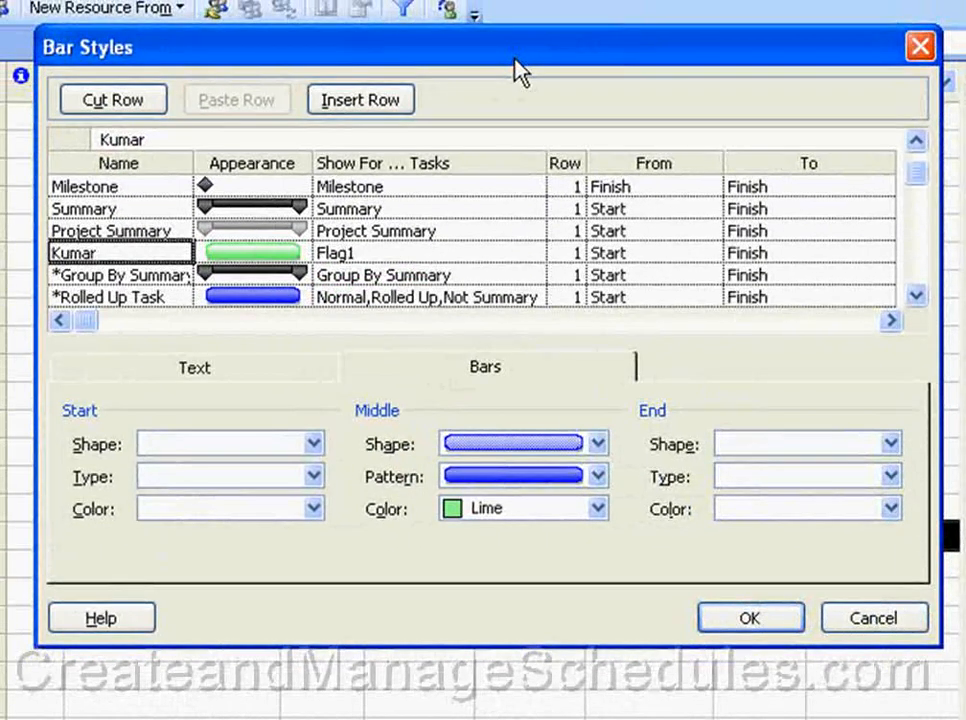
{"action": "left_click", "coordinate": [735, 622]}
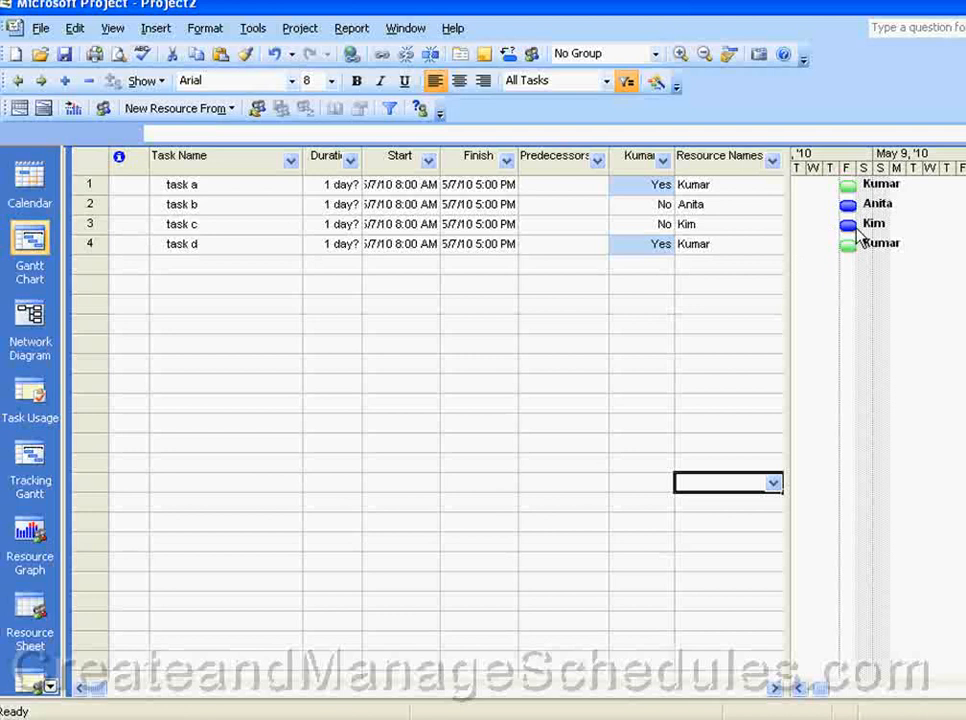
Copy the names task a through task d and paste them into rows 5 to 8
{"action": "left_click", "coordinate": [185, 265]}
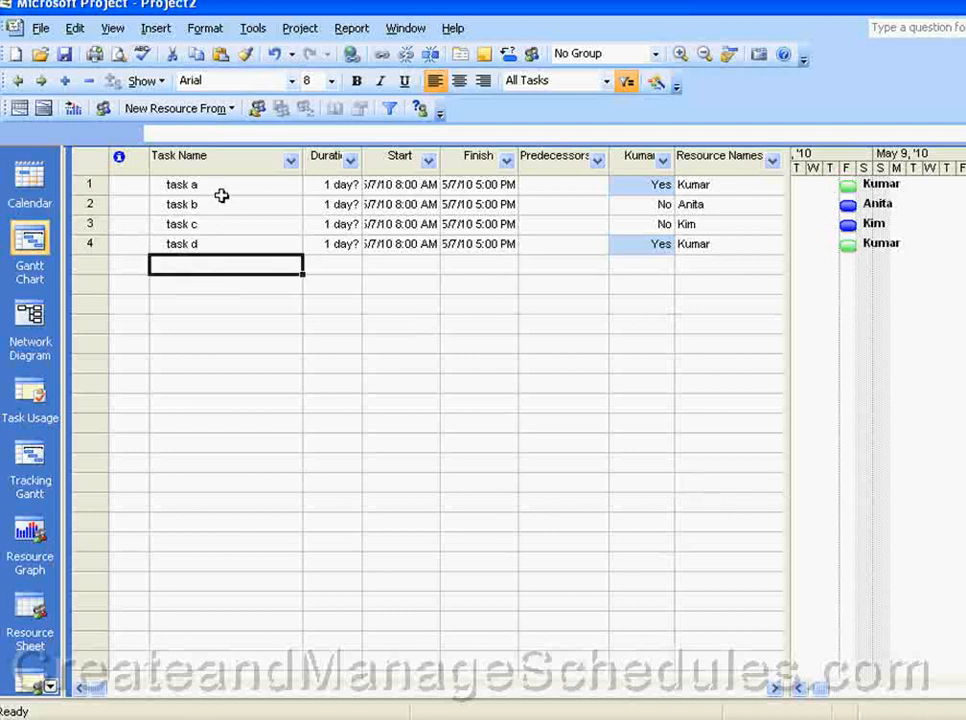
{"action": "left_click_drag", "start_coordinate": [221, 195], "coordinate": [211, 250]}
{"action": "key", "text": "ctrl+c"}
{"action": "left_click", "coordinate": [261, 263]}
{"action": "key", "text": "ctrl+v"}
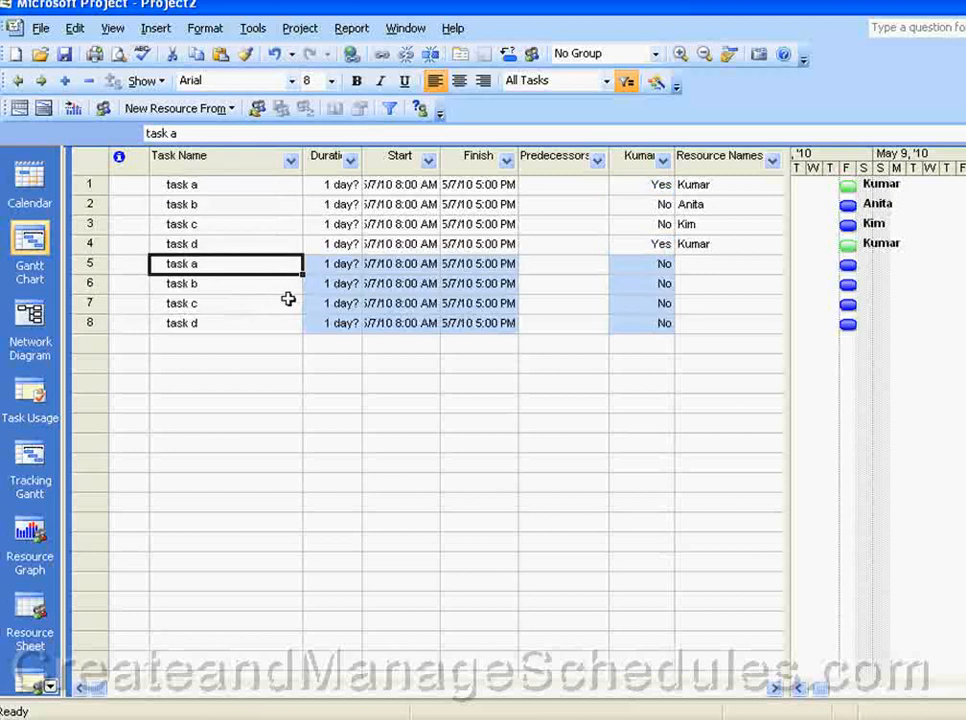
Copy the resource names of rows 3 and 4 into rows 5 and 6, and those of rows 2 to 5 into rows 7 to 10
{"action": "left_click", "coordinate": [713, 224]}
{"action": "left_click", "coordinate": [755, 266]}
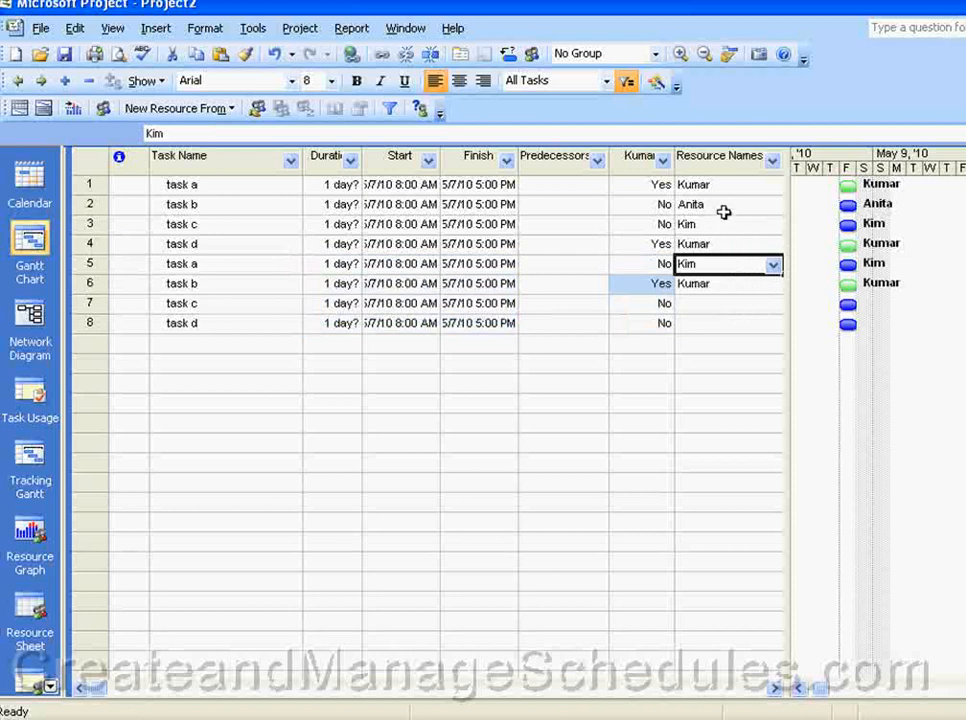
{"action": "left_click", "coordinate": [722, 205]}
{"action": "left_click_drag", "start_coordinate": [727, 257], "coordinate": [729, 308]}
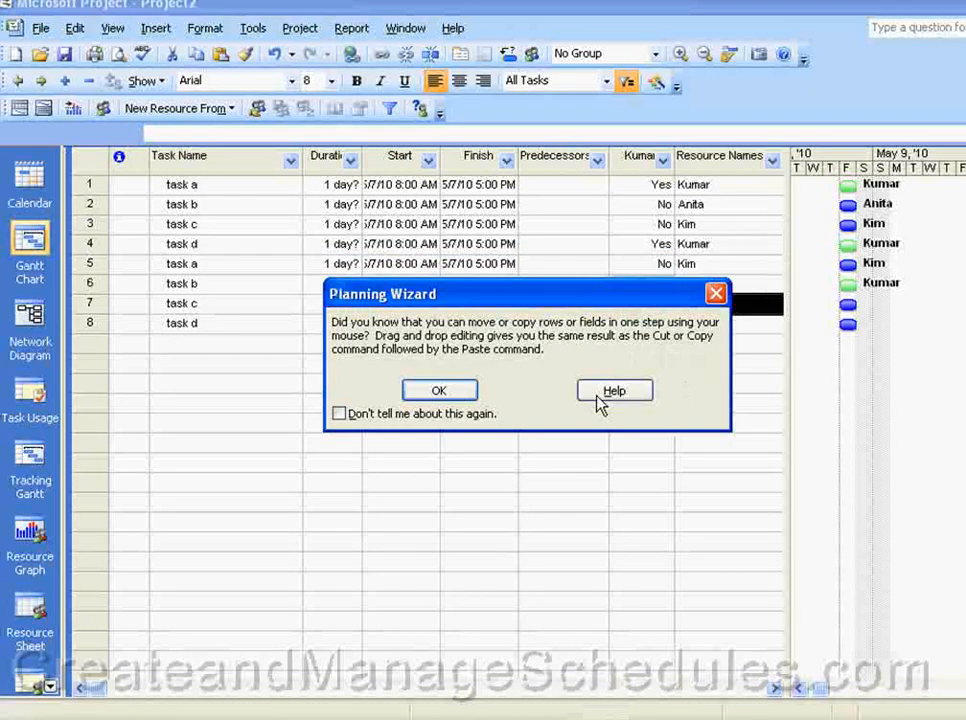
{"action": "left_click", "coordinate": [466, 393]}
{"action": "left_click", "coordinate": [557, 440]}
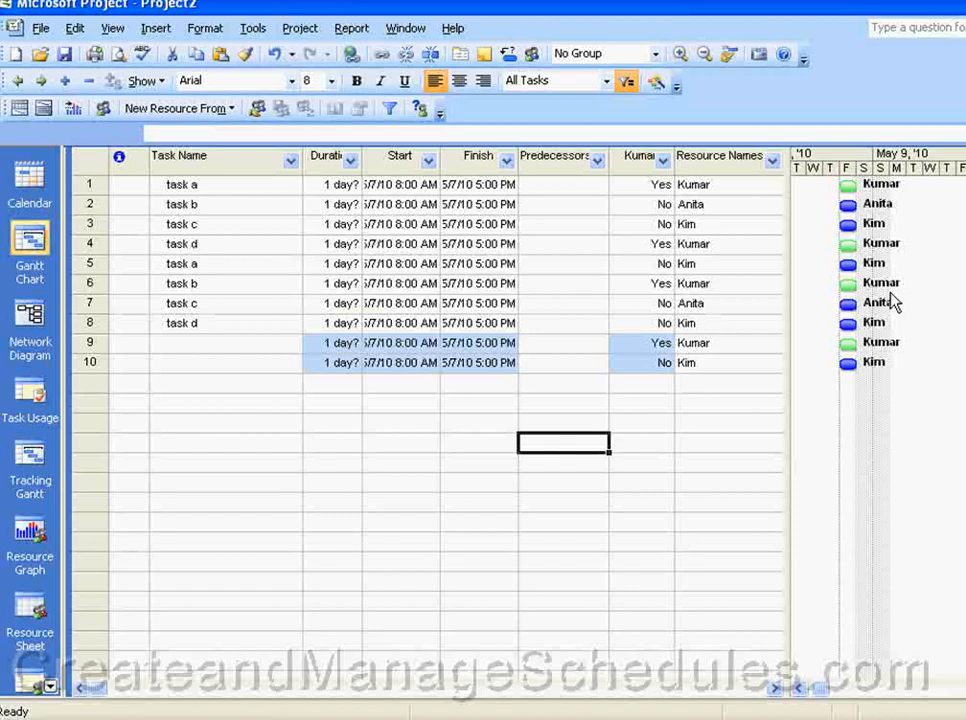
Switch to the PowerPoint slide show
{"action": "key", "text": "alt+Tab"}
{"action": "key", "text": "alt+Tab"}
{"action": "key", "text": "alt+Tab"}
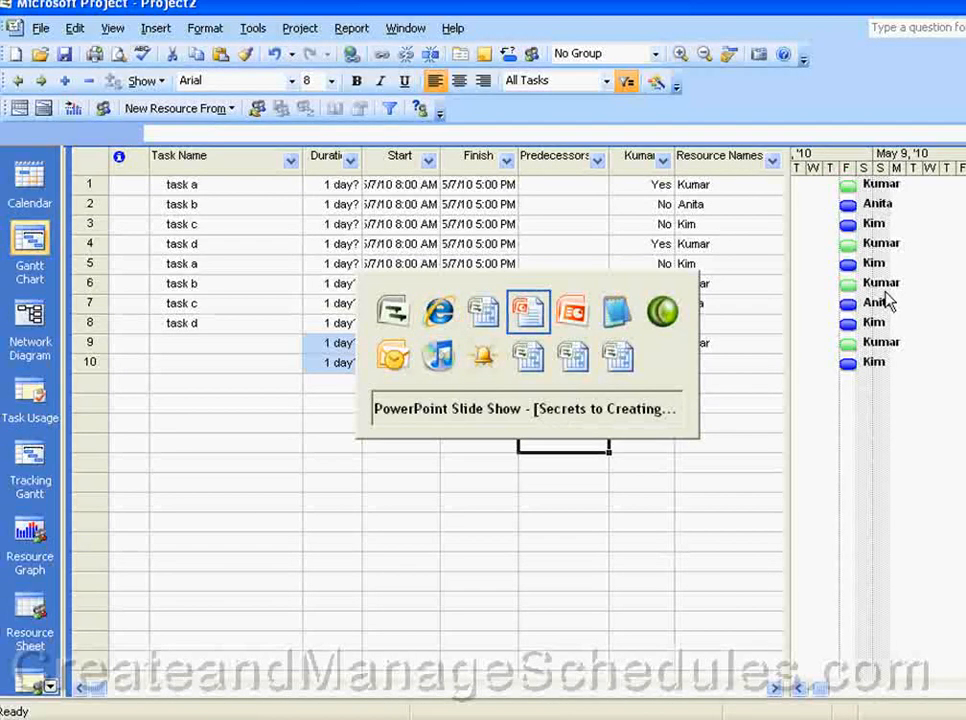